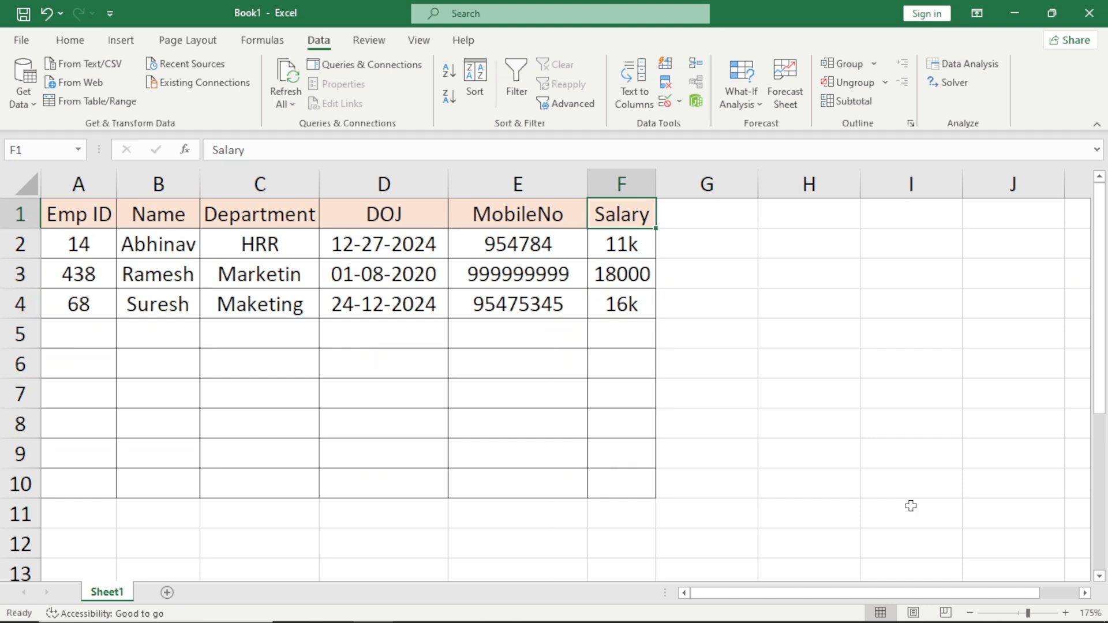
Examine the sample employee records in rows 2 to 4, going through the columns from Emp ID to Salary.
key(Left)
key(Home)
key(Down)
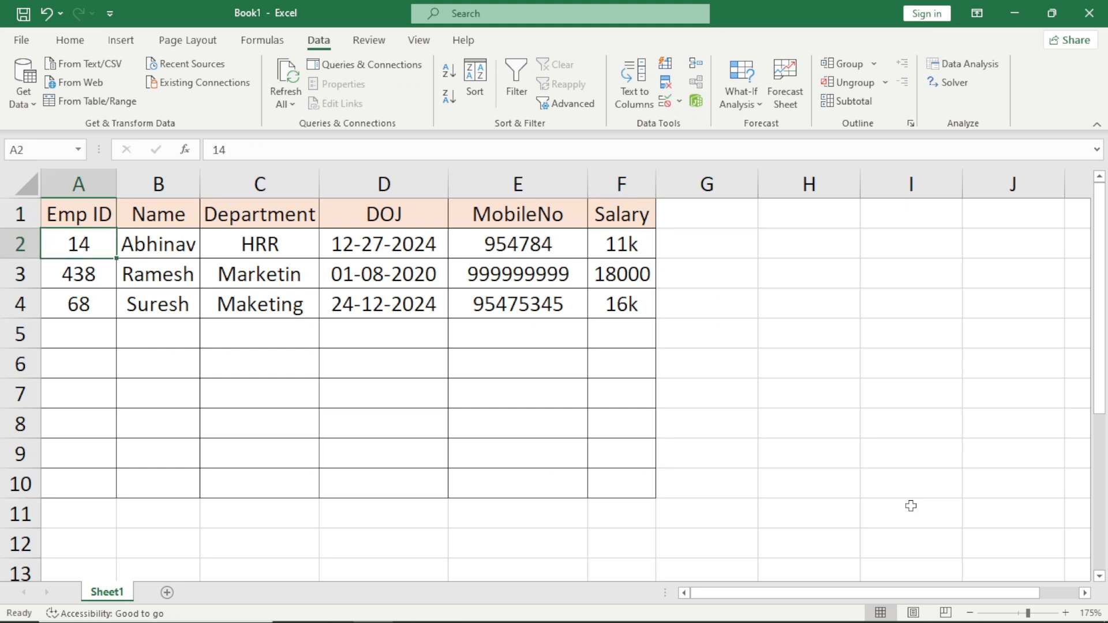
key(ctrl+shift+Right)
key(ctrl+shift+Down)
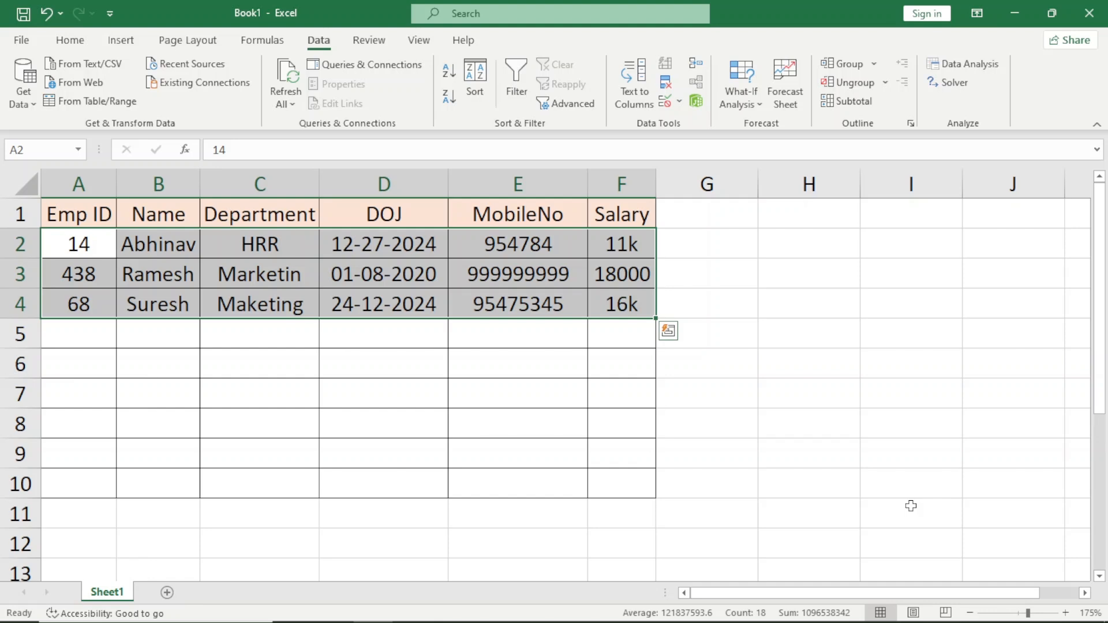
key(ctrl+shift+Left)
key(Right)
key(Right)
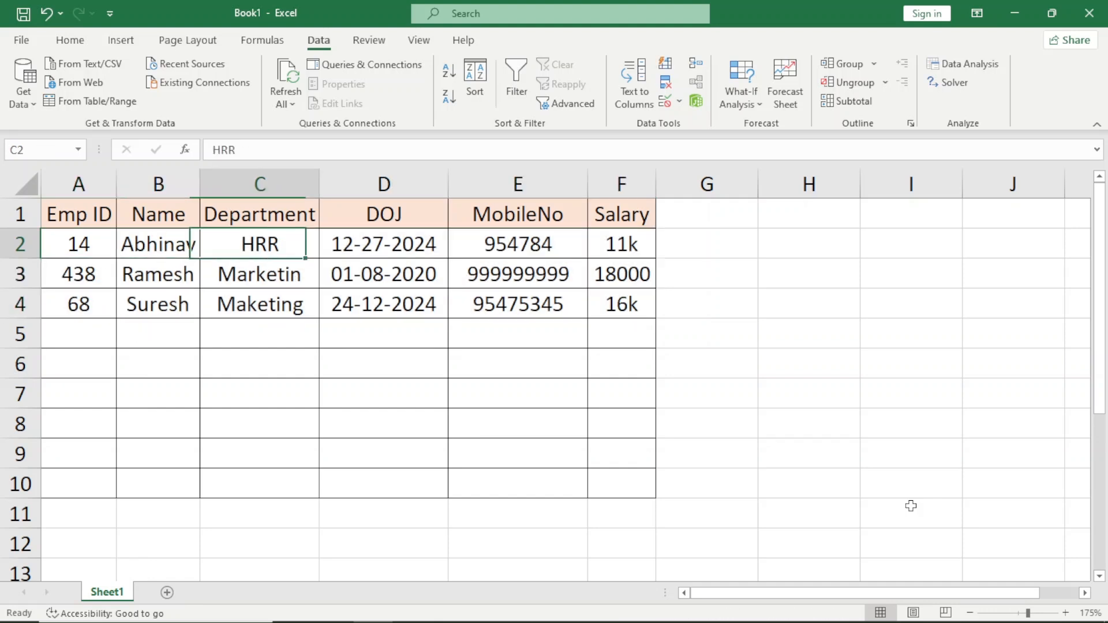
key(ctrl+shift+Down)
key(Right)
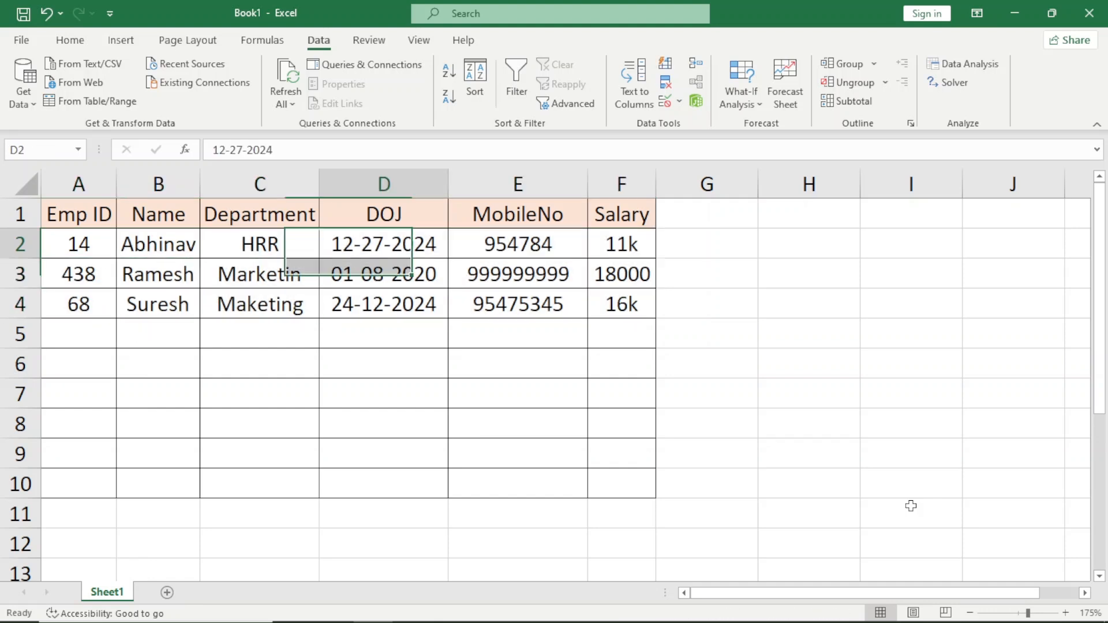
key(ctrl+shift+Down)
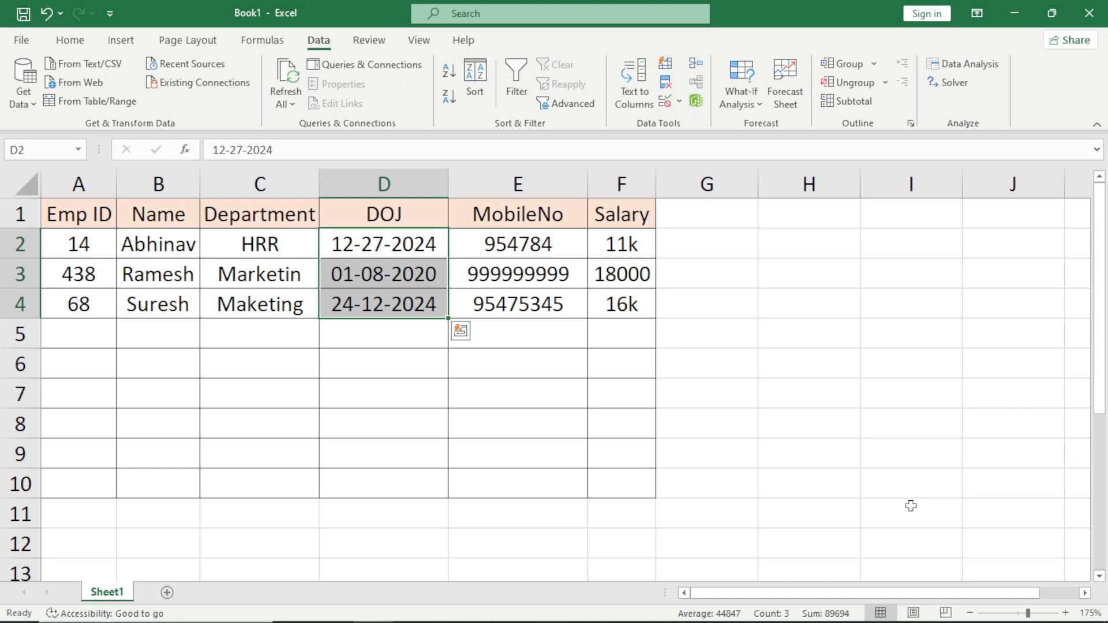
key(Right)
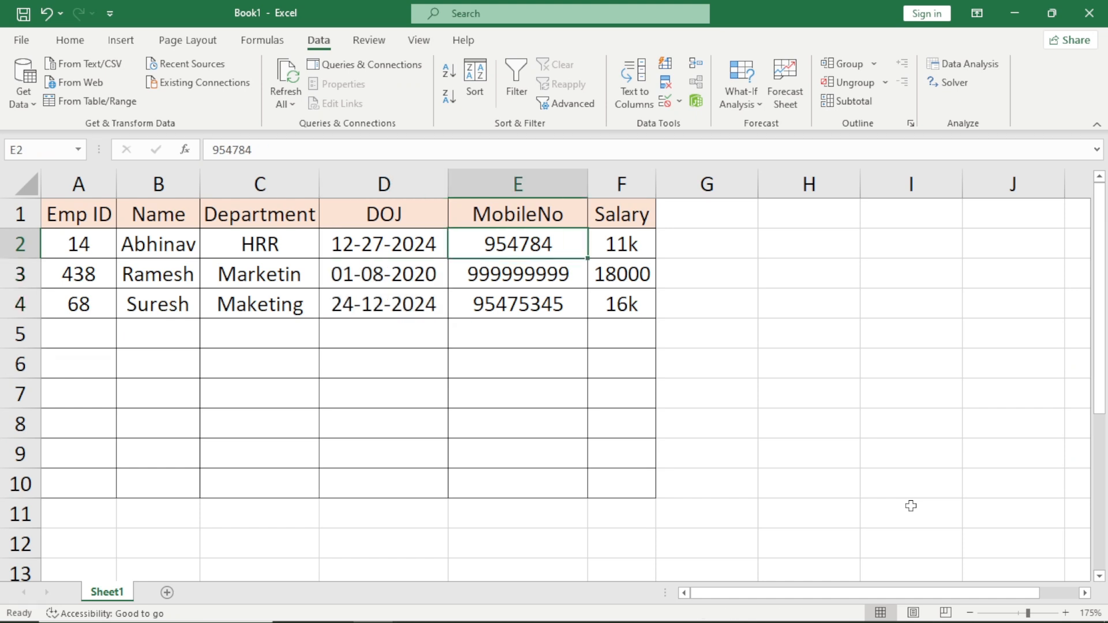
key(ctrl+shift+Down)
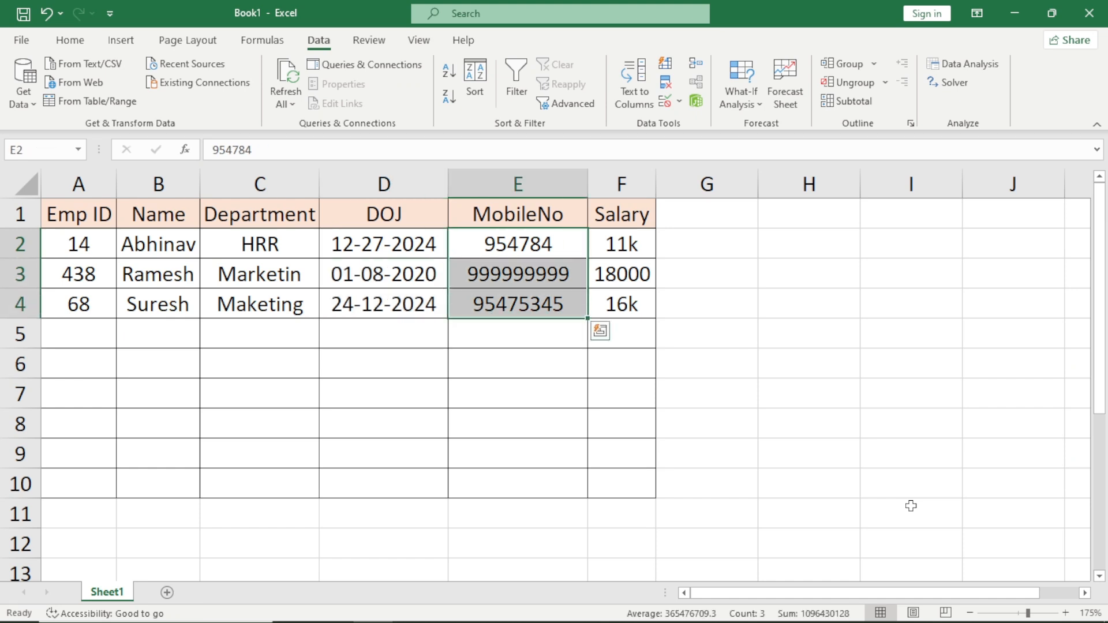
key(Right)
key(Down)
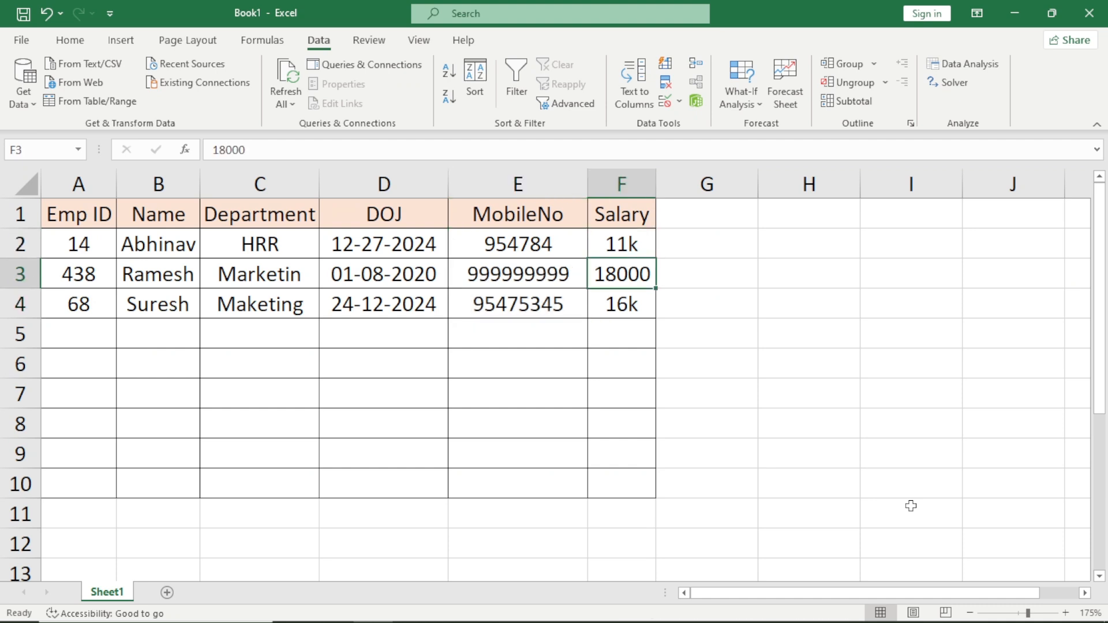
key(Down)
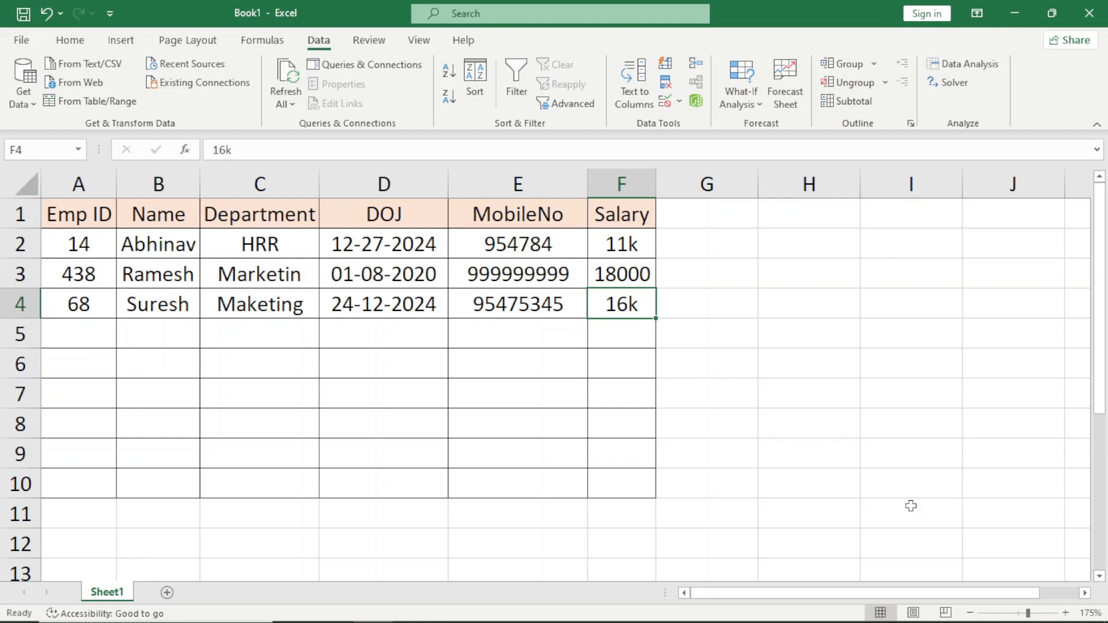
Highlight the Emp ID column's entry cells from A2 to A10.
key(ctrl+Up)
key(ctrl+Left)
key(Down)
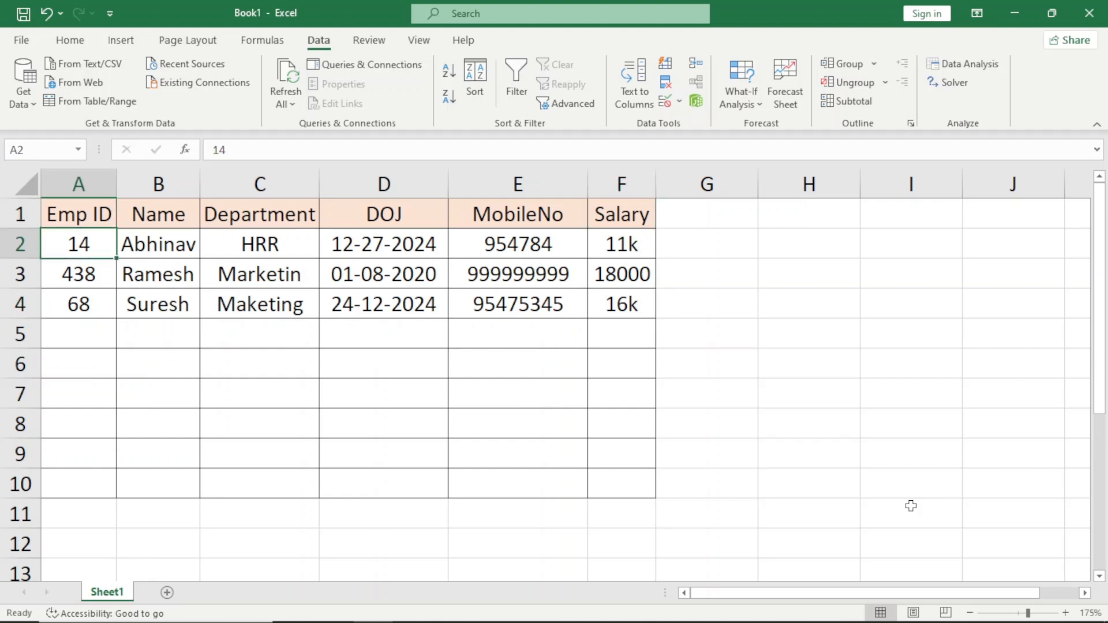
key(ctrl+shift+Down)
key(shift+Down)
key(shift+Down)
key(shift+Down)
key(shift+Down)
key(shift+Down)
key(shift+Down)
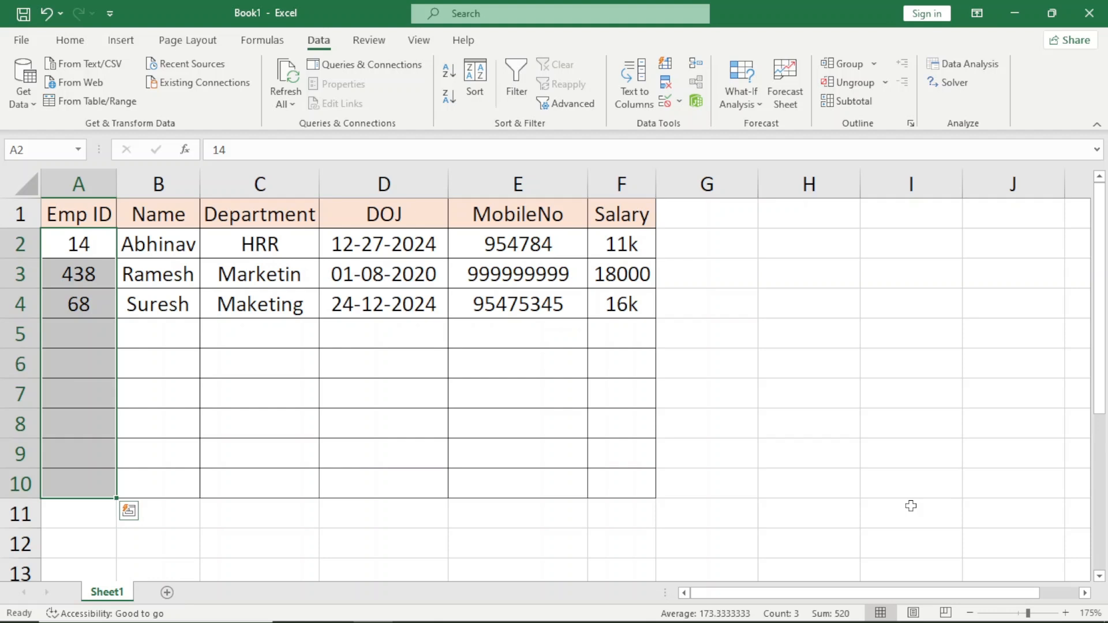
Enter the test text gfgfgj in cell A5 of the Emp ID column and clear it again.
key(Down)
key(Down)
key(Down)
text(gfgfgj)
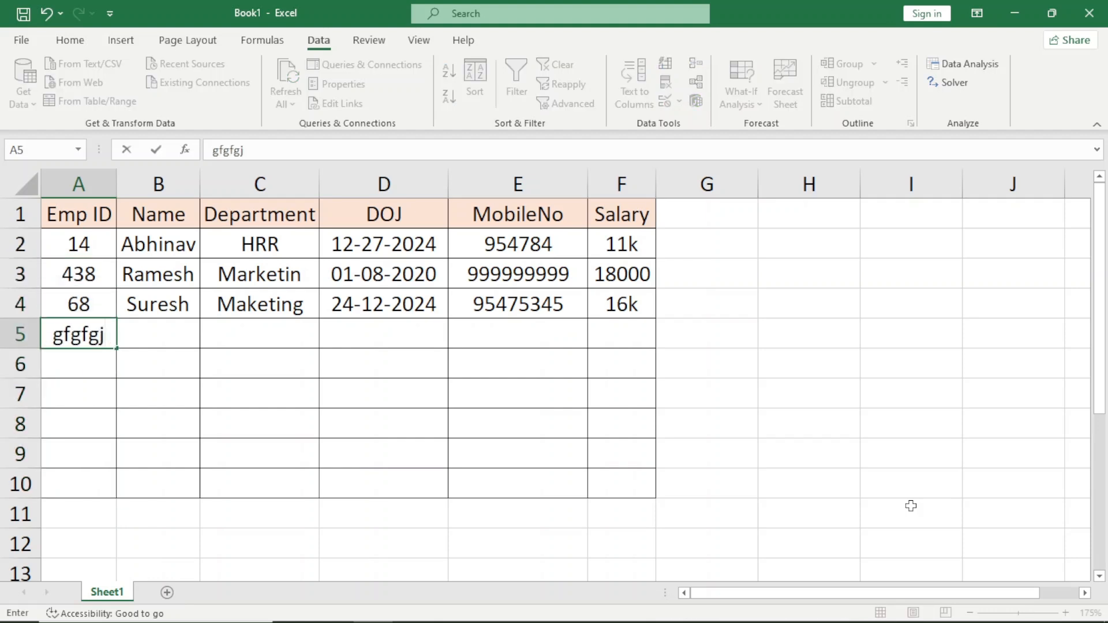
key(Return)
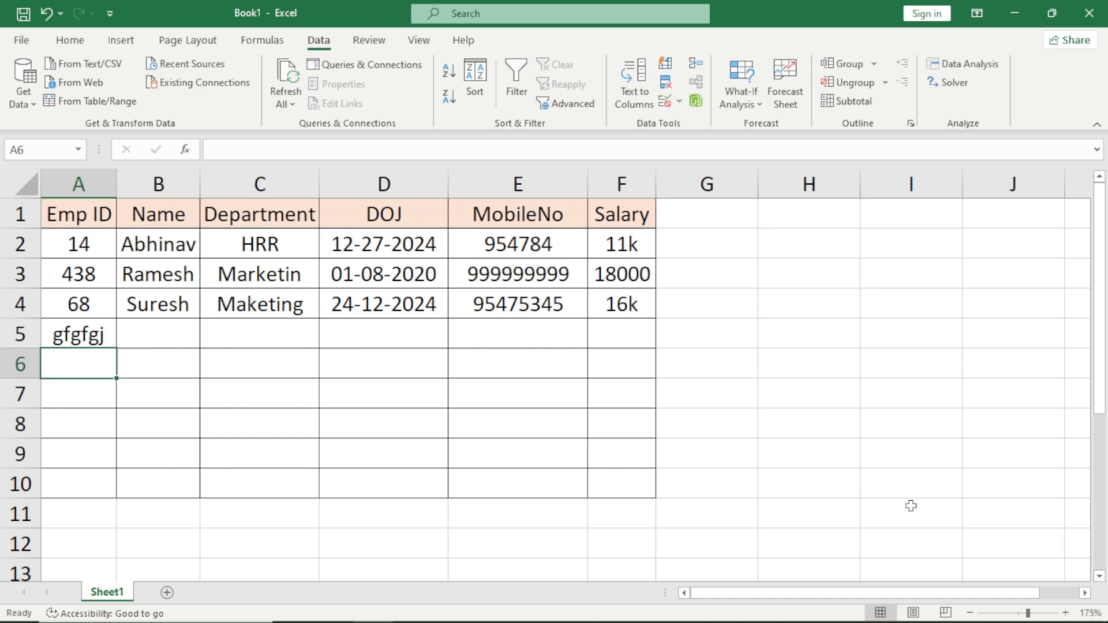
key(Up)
key(Delete)
key(Up)
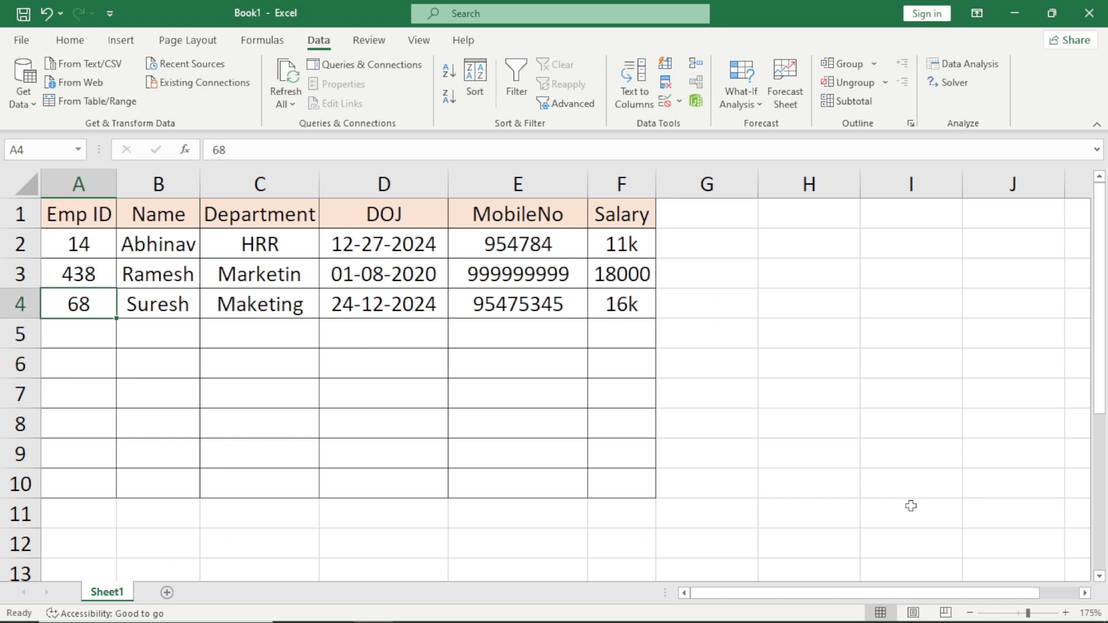
Review the entry cells of the Emp ID and Department columns from row 2 to row 10.
key(Up)
key(Up)
key(shift+Down)
key(shift+Down)
key(shift+Down)
key(shift+Down)
key(shift+Down)
key(shift+Down)
key(shift+Down)
key(shift+Down)
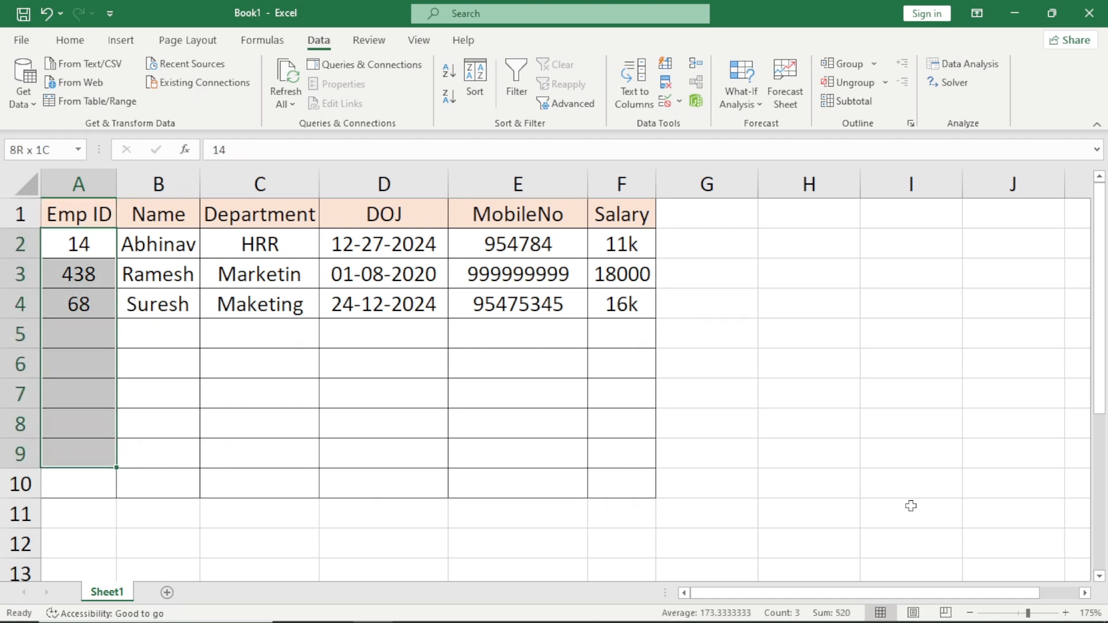
key(Right)
key(Right)
key(shift+Down)
key(shift+Down)
key(shift+Down)
key(shift+Down)
key(shift+Down)
key(shift+Down)
key(shift+Down)
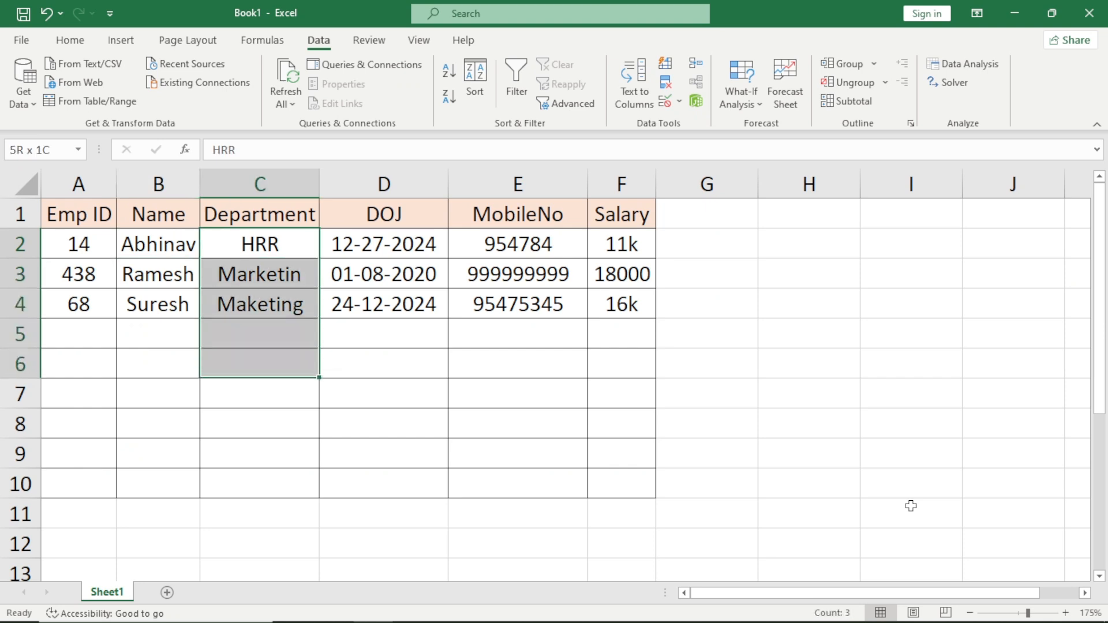
key(shift+Down)
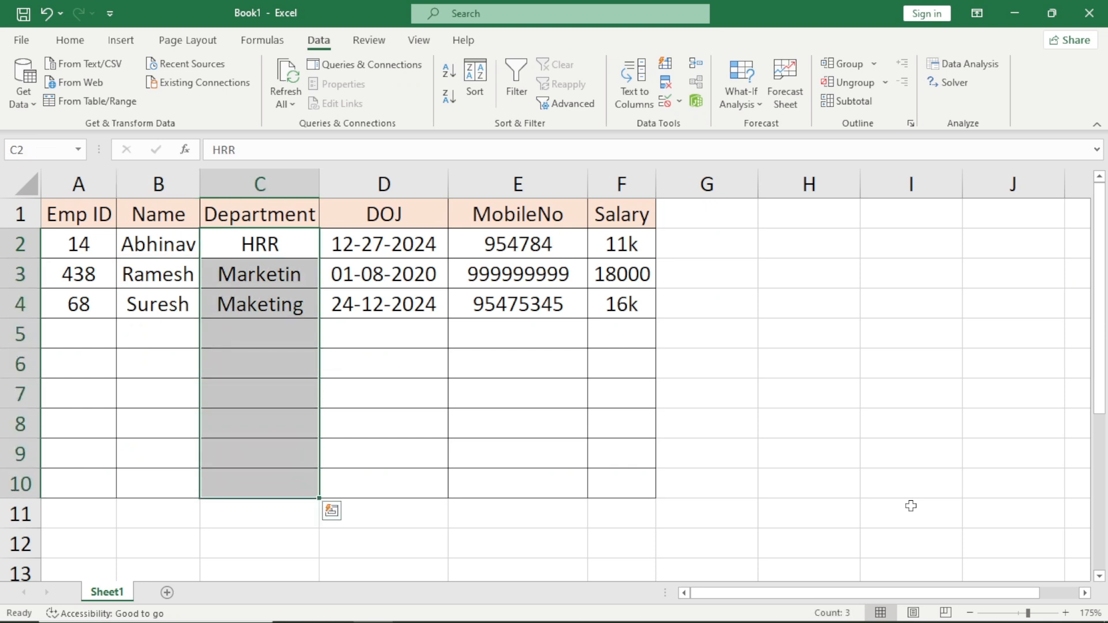
Review the entry cells of the DOJ, MobileNo and Salary columns below the header row.
key(Right)
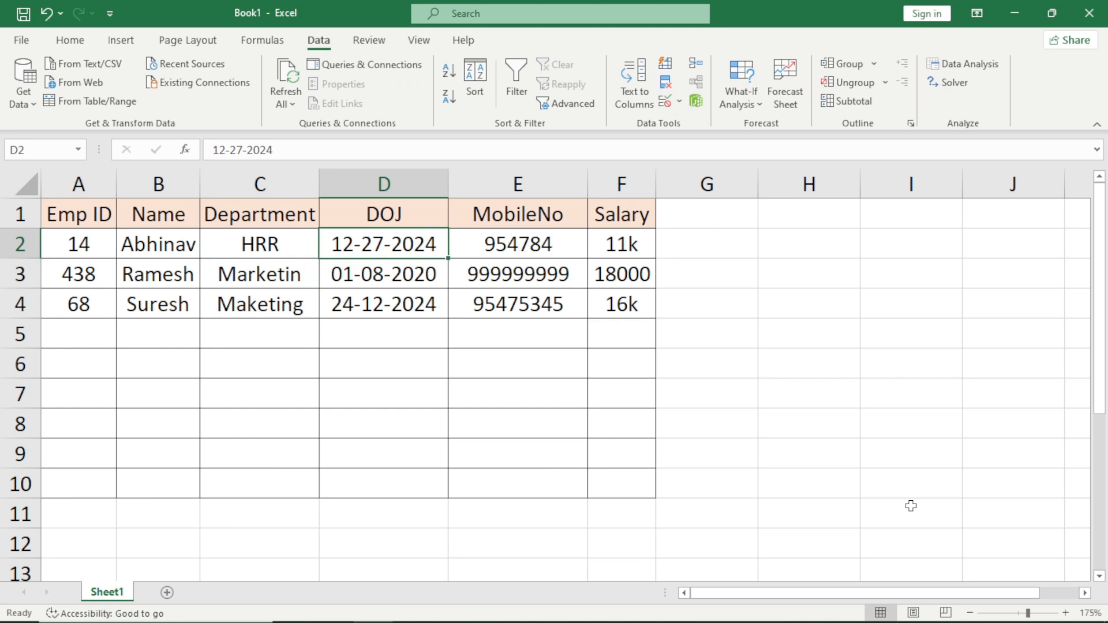
key(shift+Down)
key(shift+Down)
key(shift+Down)
key(shift+Down)
key(shift+Down)
key(shift+Down)
key(shift+Down)
key(shift+Down)
key(Right)
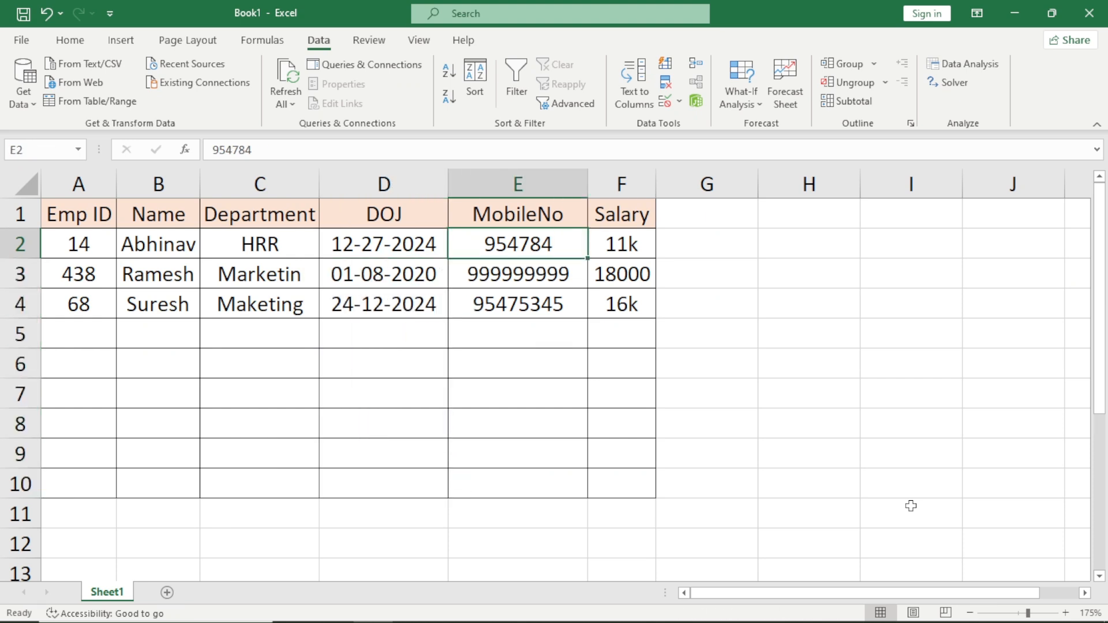
key(shift+Right)
key(shift+Down)
key(shift+Down)
key(shift+Down)
key(shift+Down)
key(shift+Down)
key(shift+Down)
key(shift+Down)
key(shift+Down)
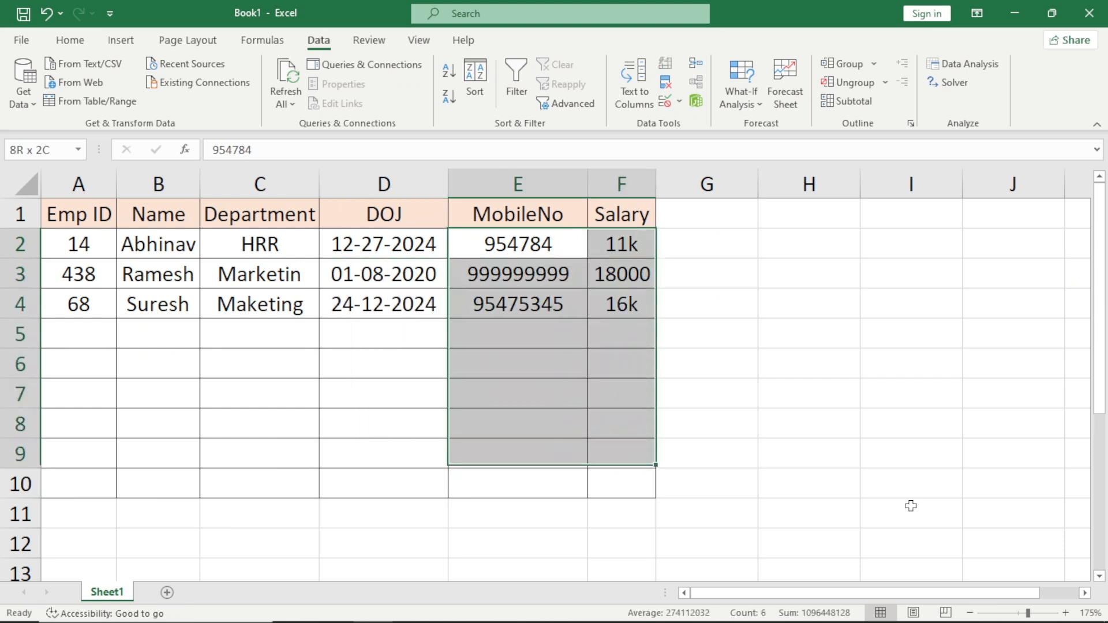
key(ctrl+q)
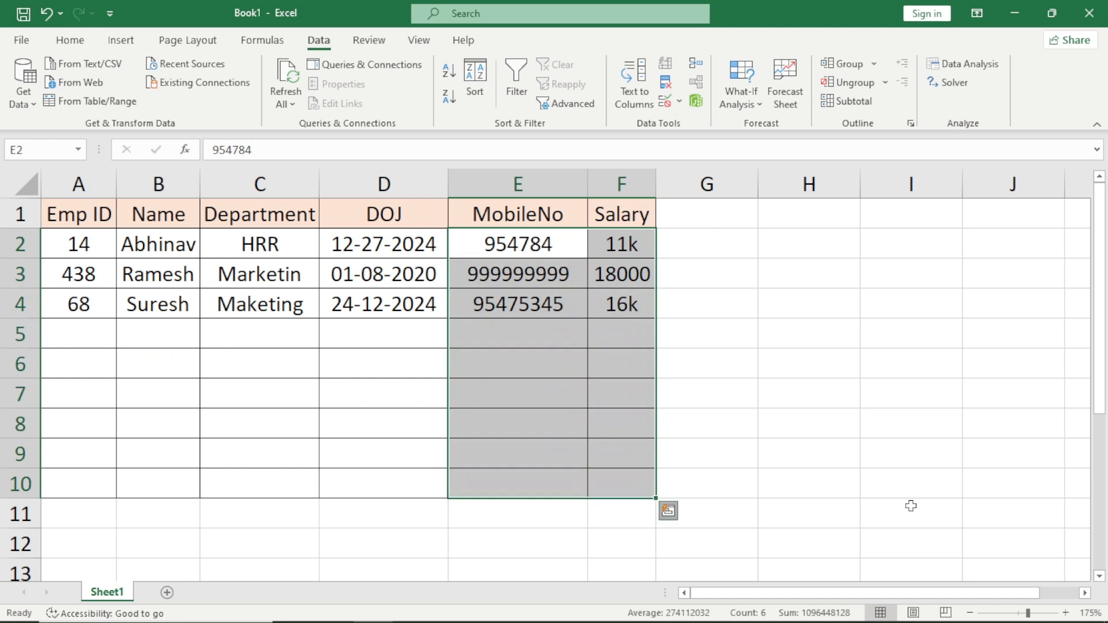
key(Escape)
key(Home)
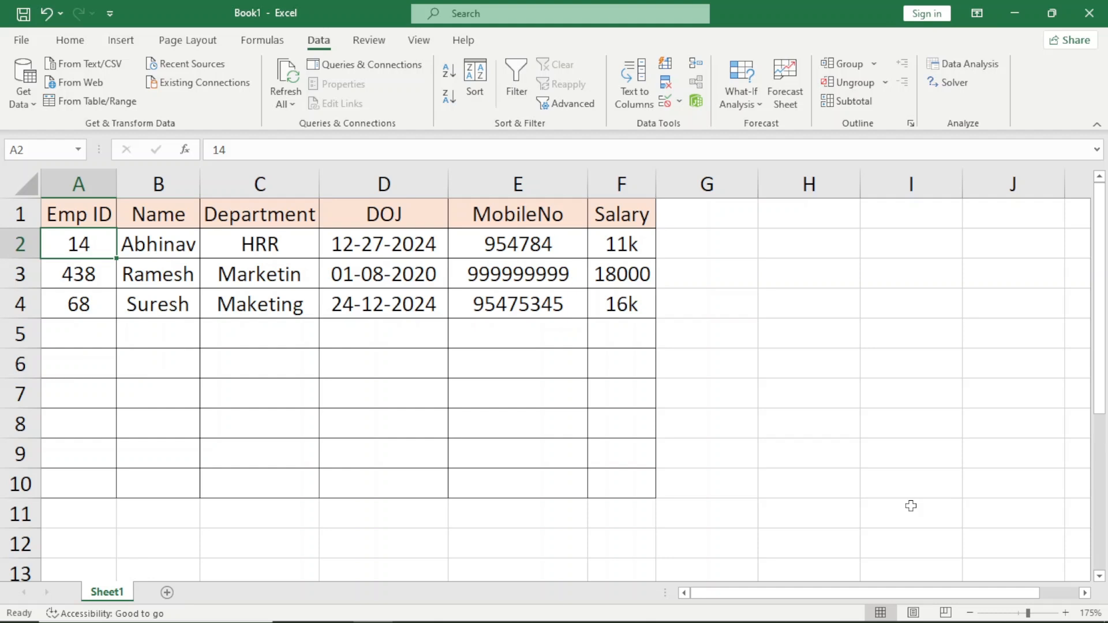
Clear all sample employee records from A2:F5, keeping the header row.
key(ctrl+shift+Right)
key(shift+Down)
key(shift+Down)
key(shift+Down)
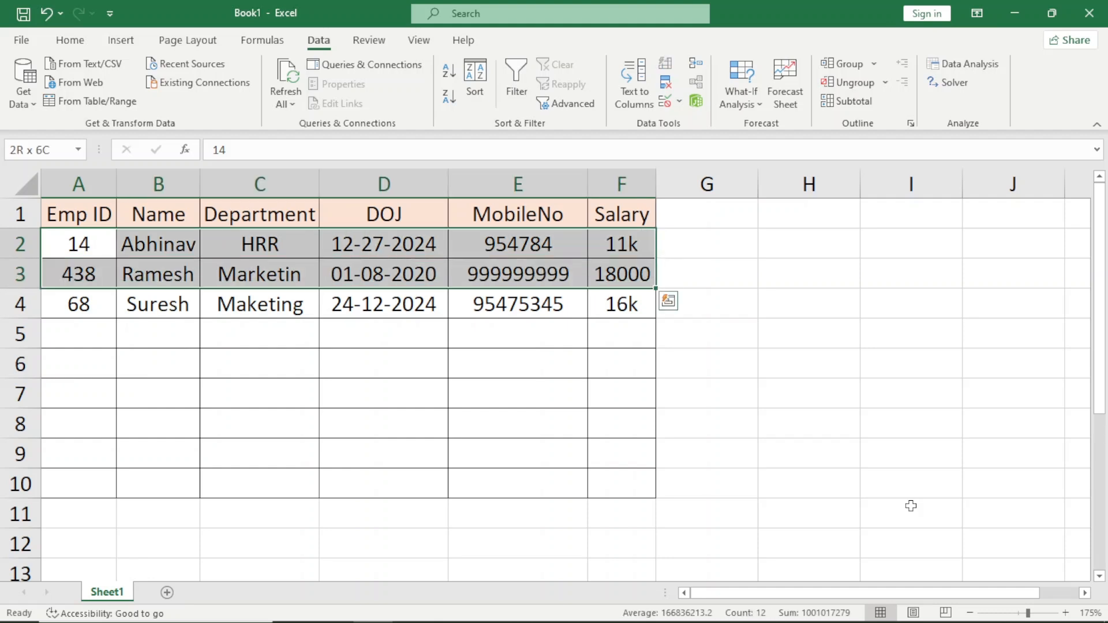
key(Delete)
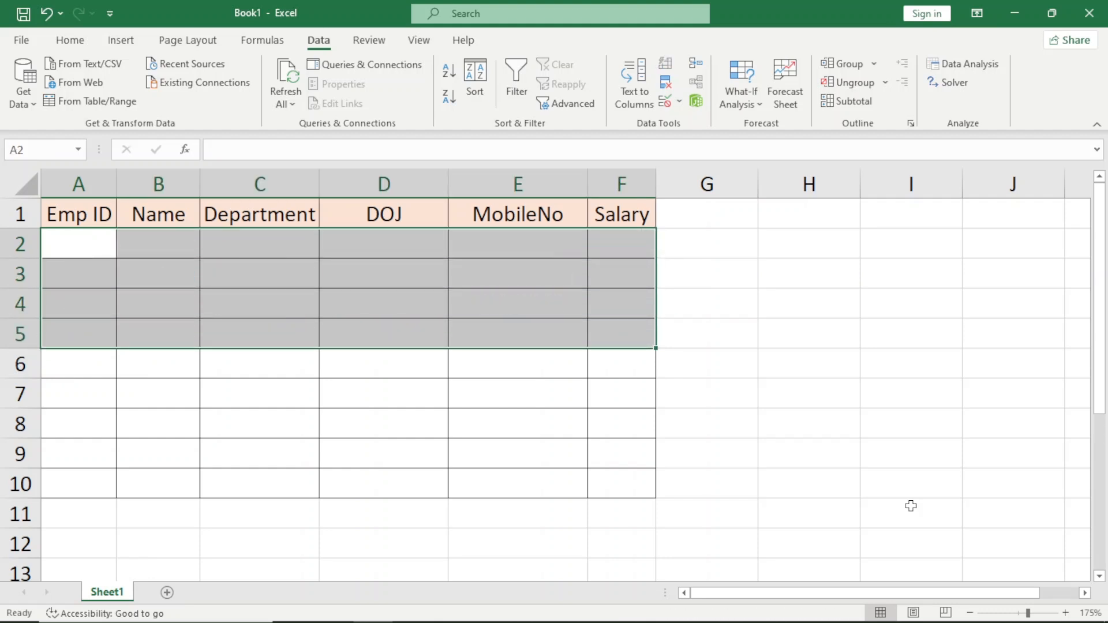
Select the empty Emp ID cells A2:A10.
key(ctrl+Home)
key(Down)
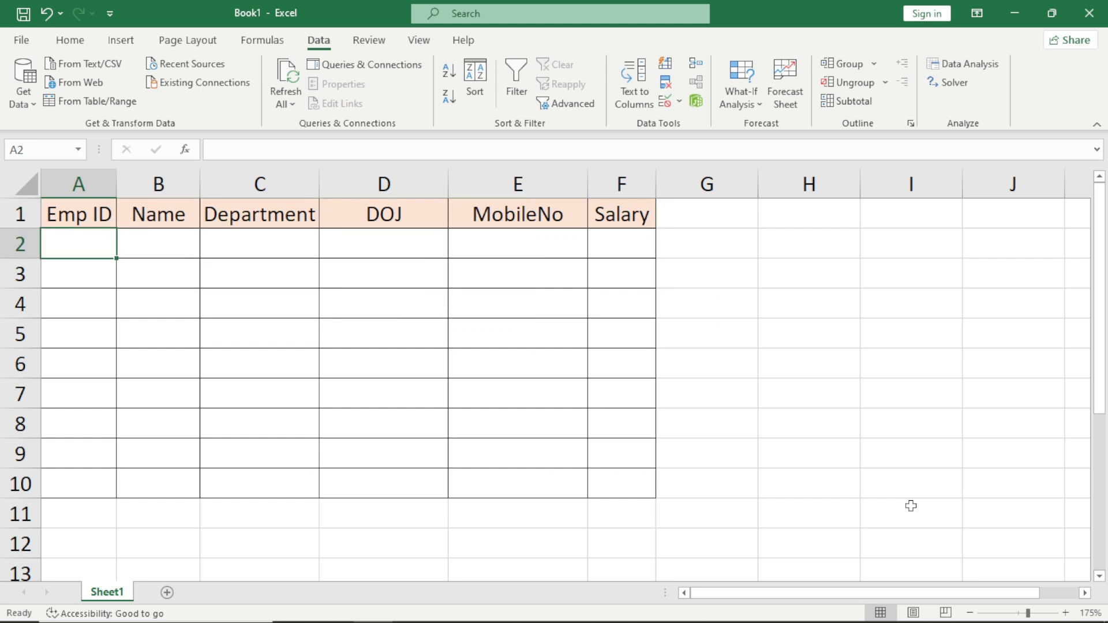
key(shift+Down)
key(shift+Down)
key(shift+Down)
key(shift+Down)
key(shift+Down)
key(shift+Down)
key(shift+Down)
key(shift+Down)
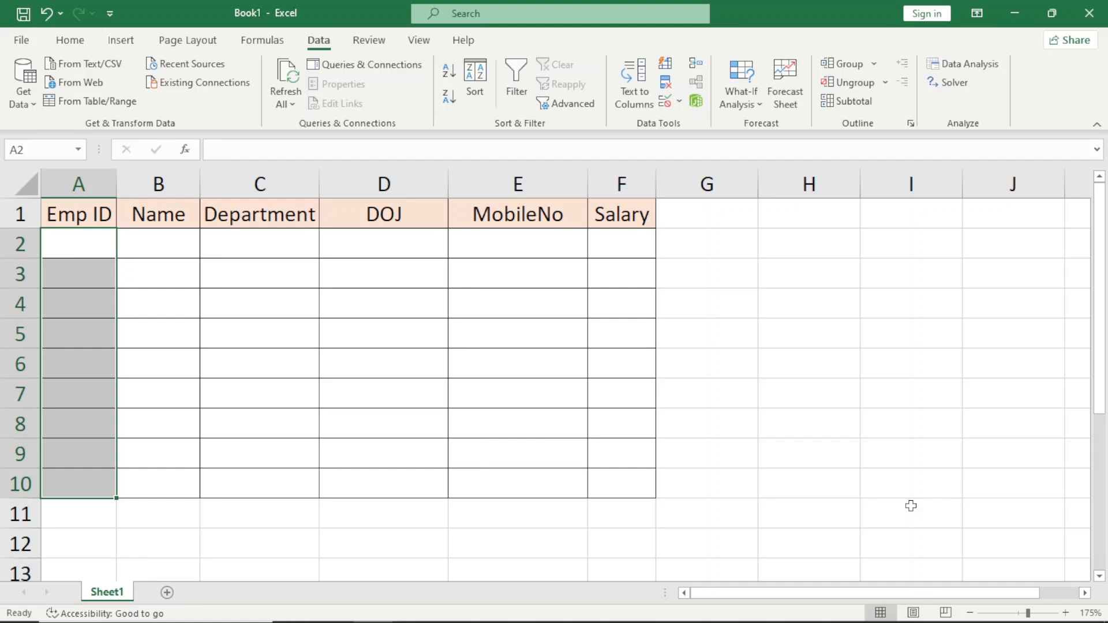
key(Left)
key(shift+Down)
key(shift+Down)
key(shift+Down)
key(shift+Down)
key(shift+Down)
key(shift+Down)
key(shift+Down)
key(shift+Down)
drag(84, 247, 77, 487)
Apply data validation to the selected Emp ID cells, allowing only whole numbers between 500 and 1500.
click(665, 104)
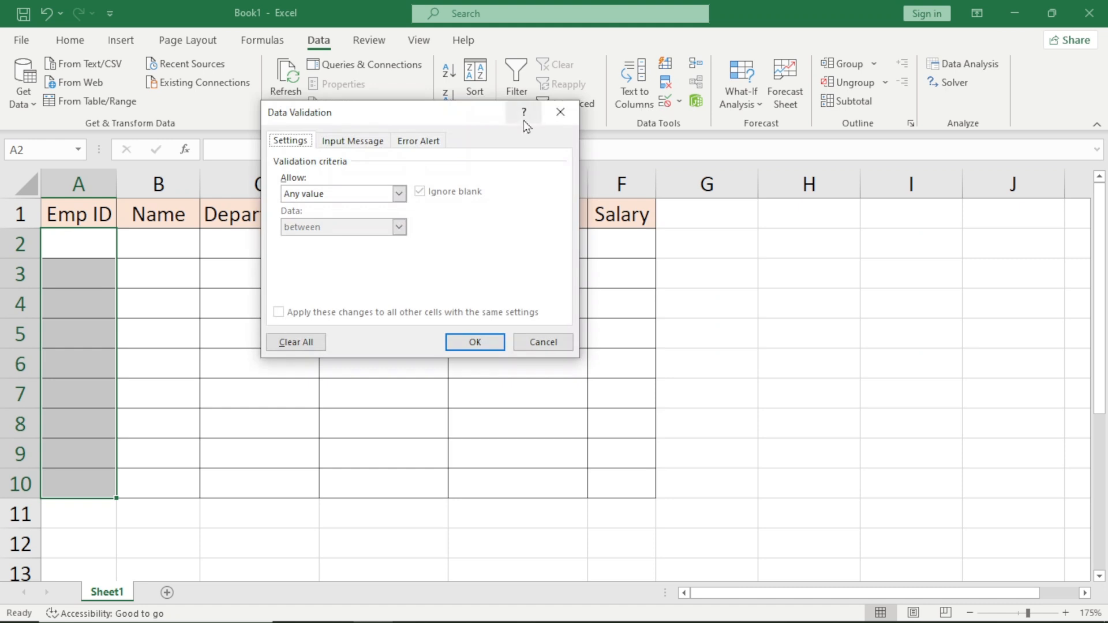
click(320, 196)
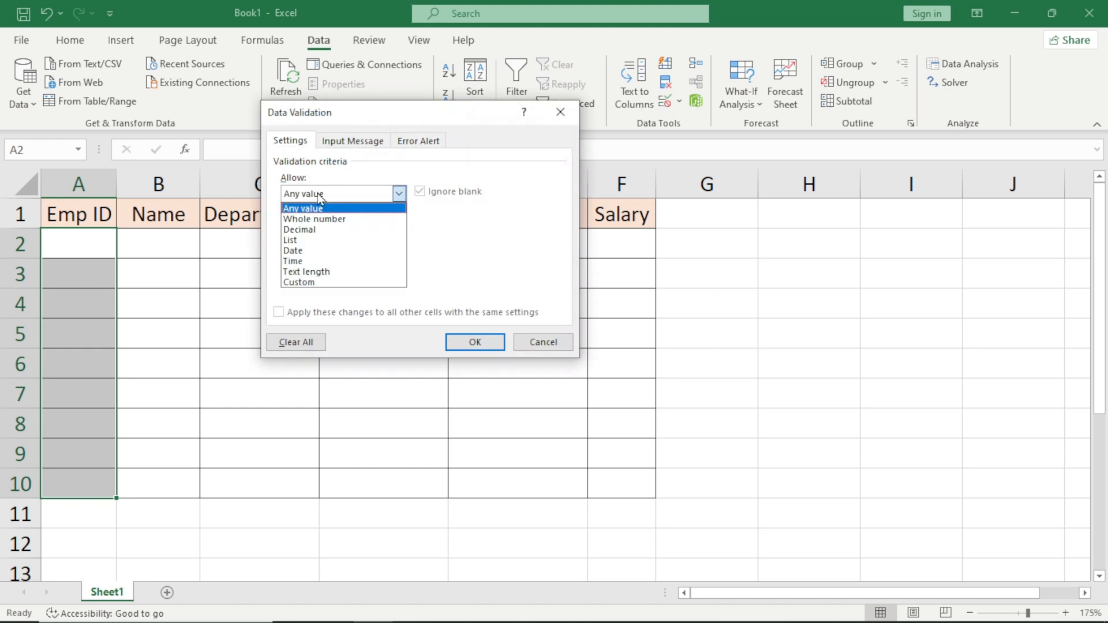
click(321, 221)
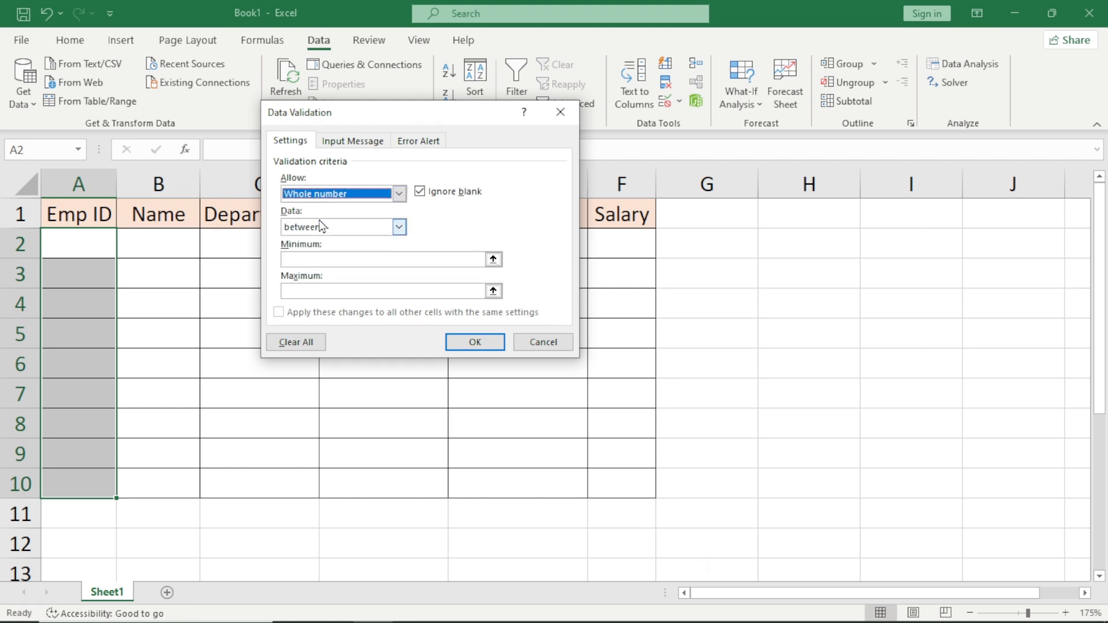
click(322, 231)
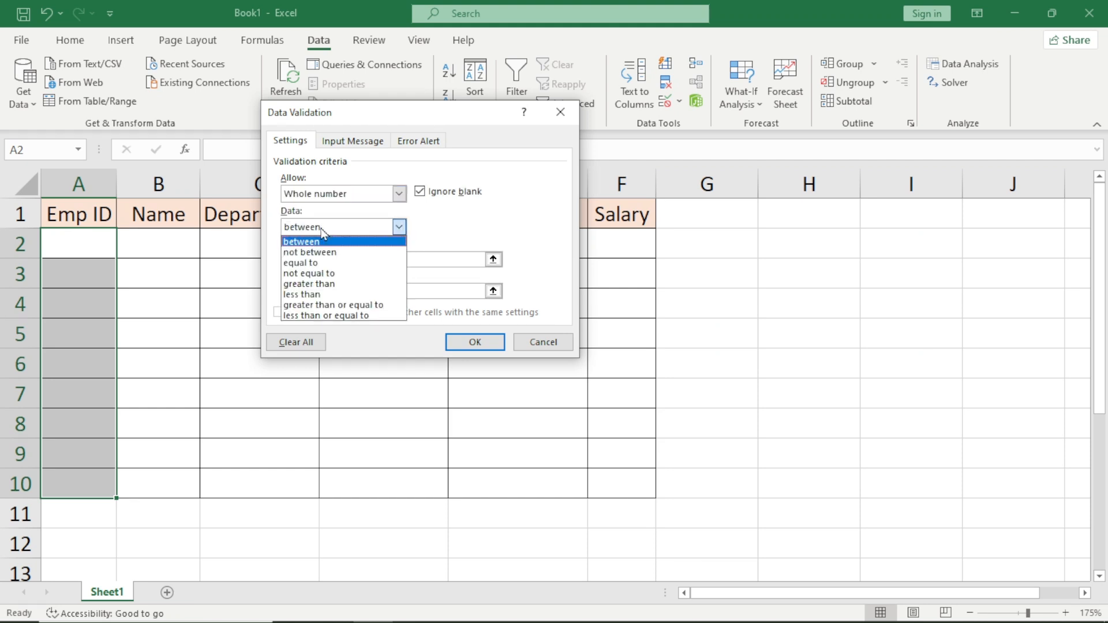
click(321, 231)
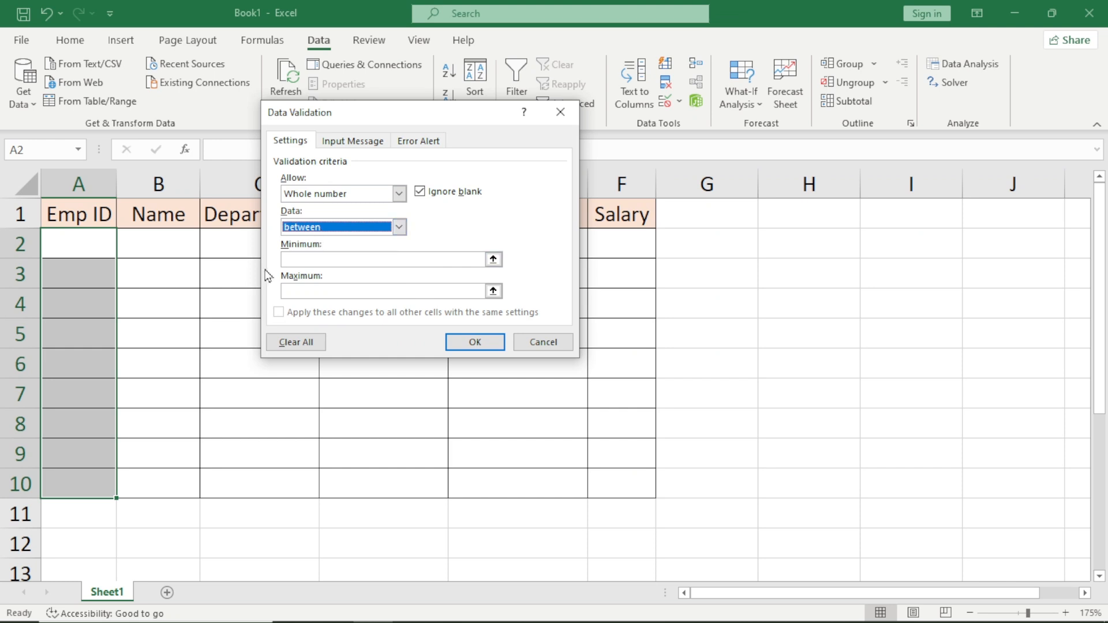
click(308, 260)
text(500)
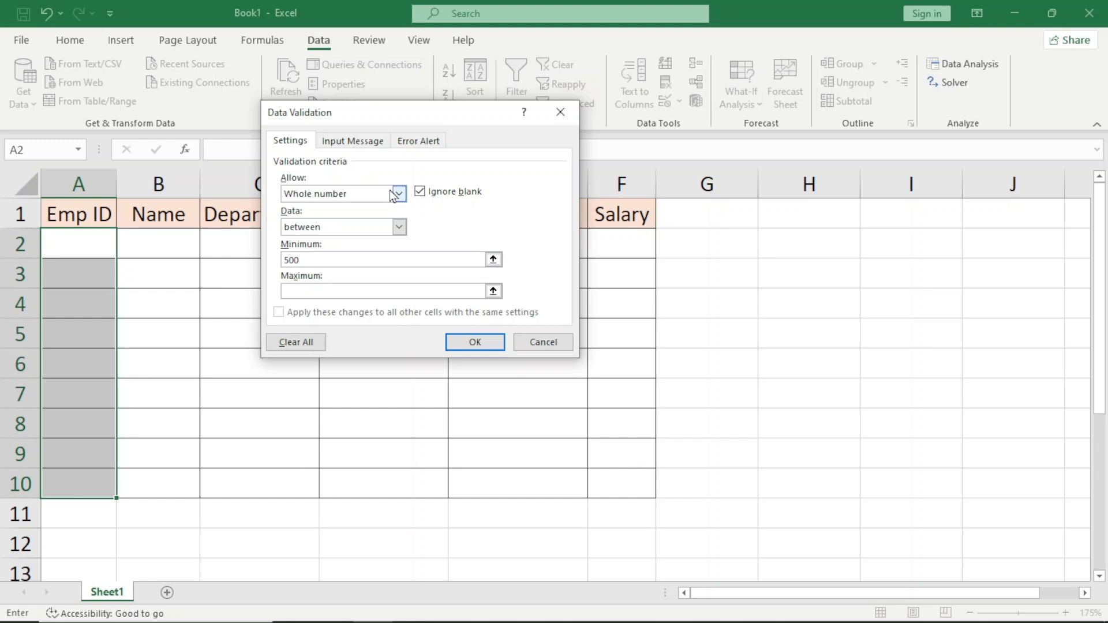
key(Tab)
text(1500)
click(475, 342)
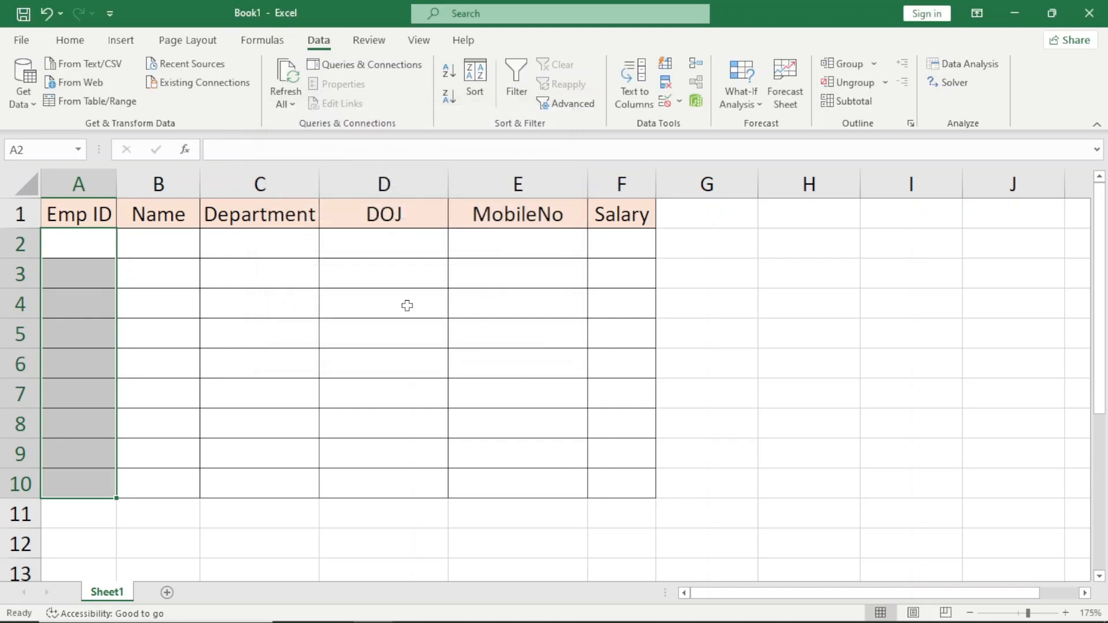
Test the Emp ID rule in A2 with the out-of-range value 499, then replace it with 500.
key(Up)
key(Down)
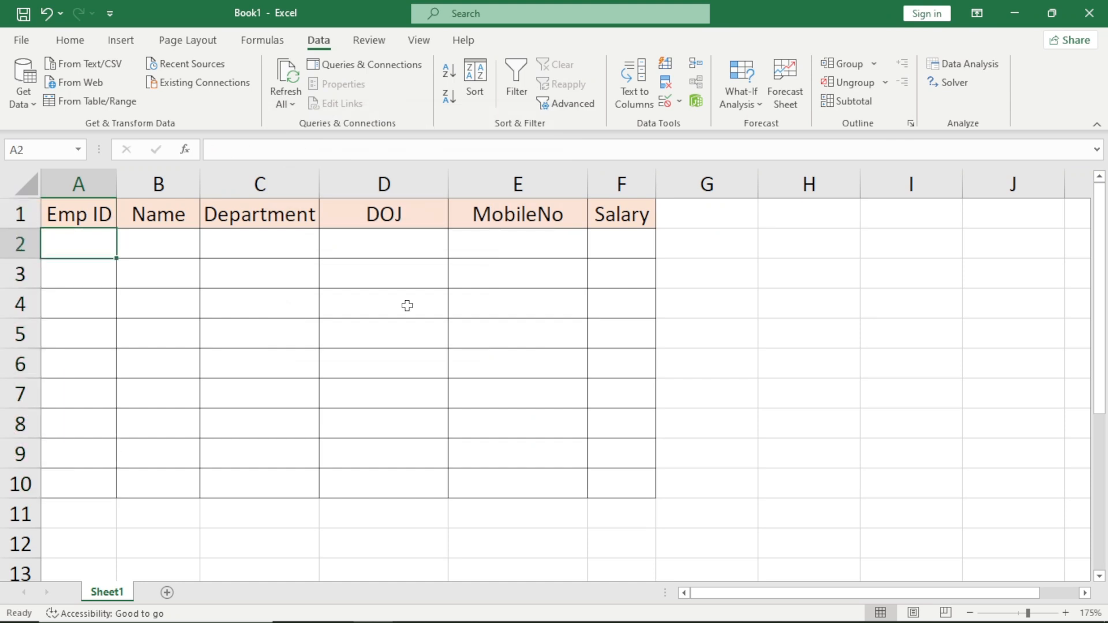
text(499)
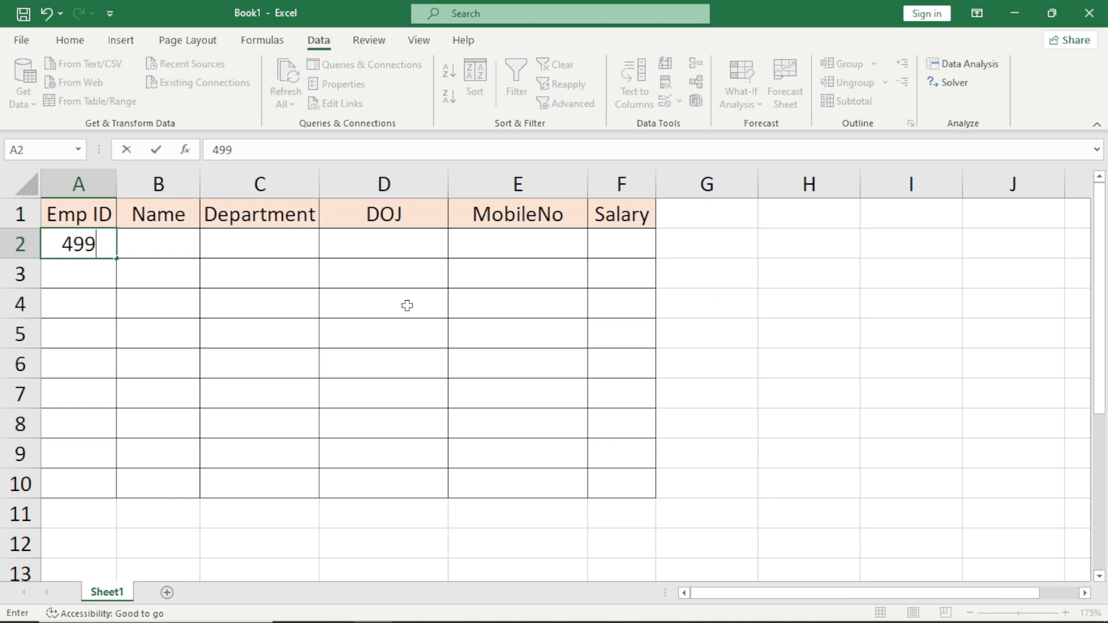
key(Return)
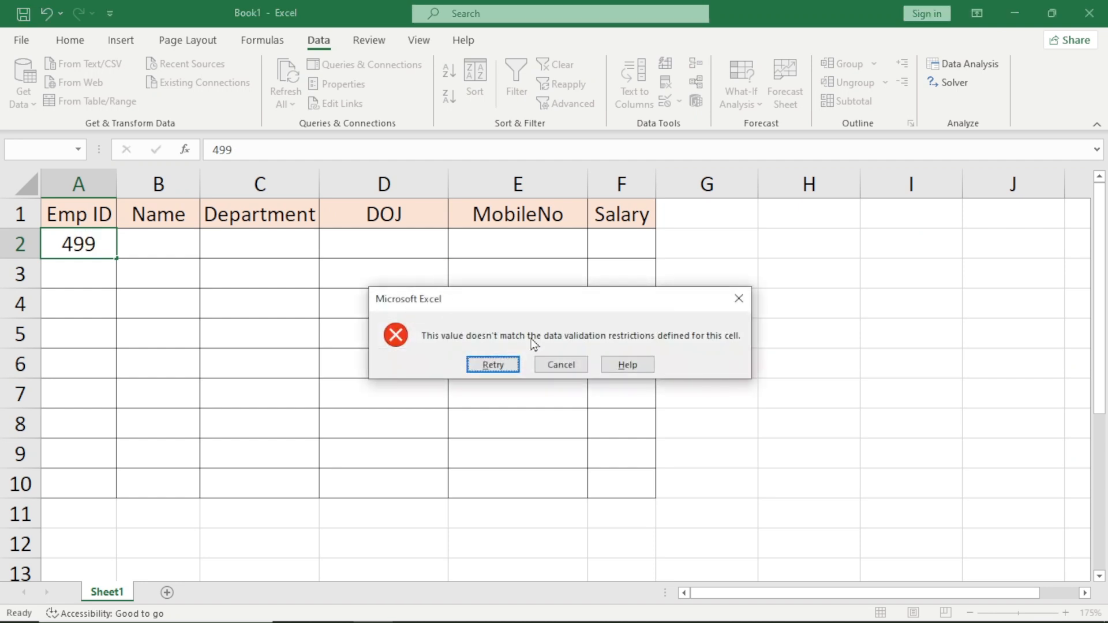
click(494, 364)
text(500)
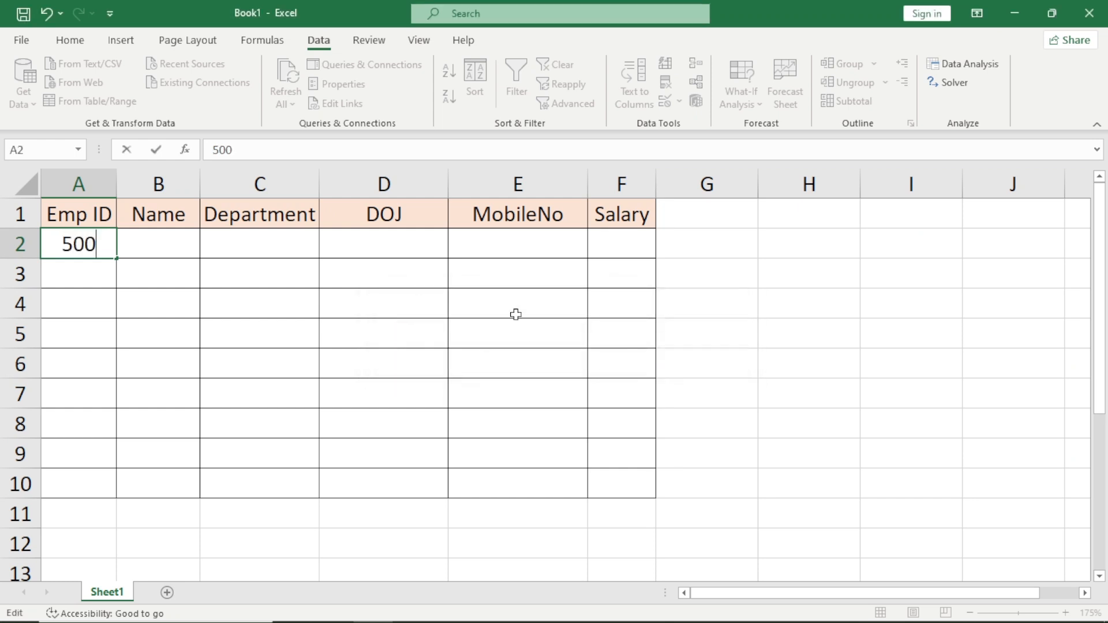
key(Return)
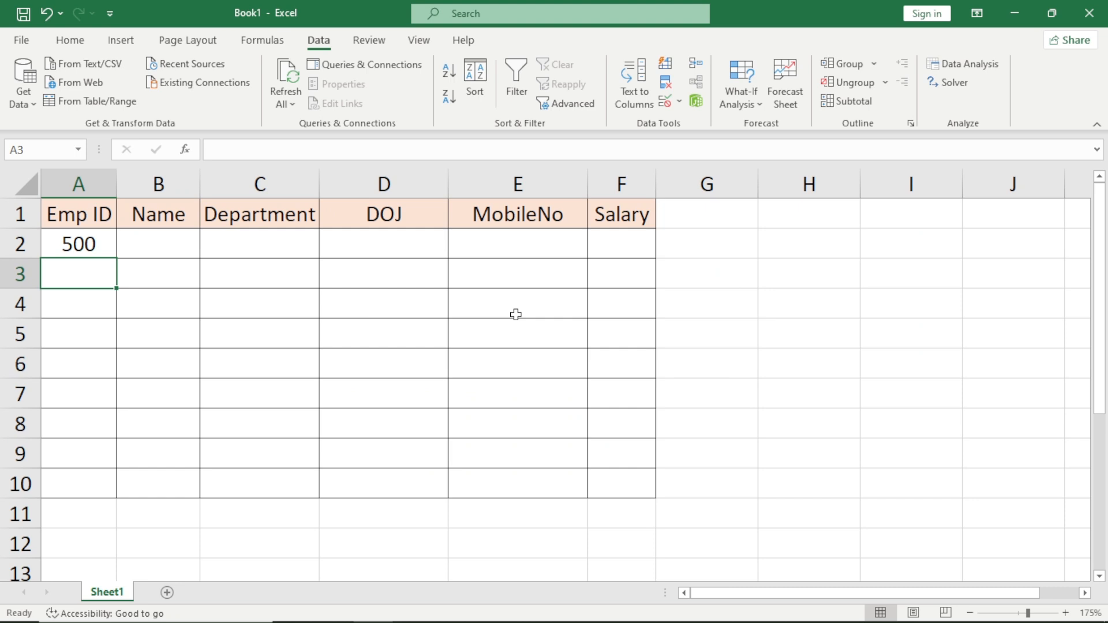
Try to enter 1501 in A2 to test the Emp ID upper limit, then cancel the entry.
key(Up)
text(150)
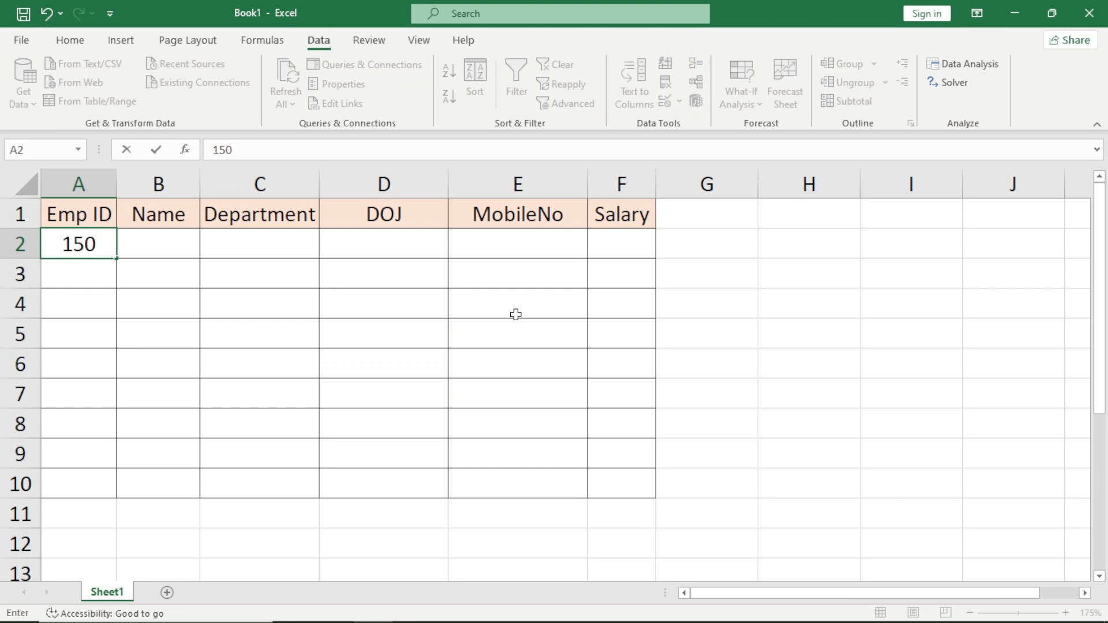
text(1)
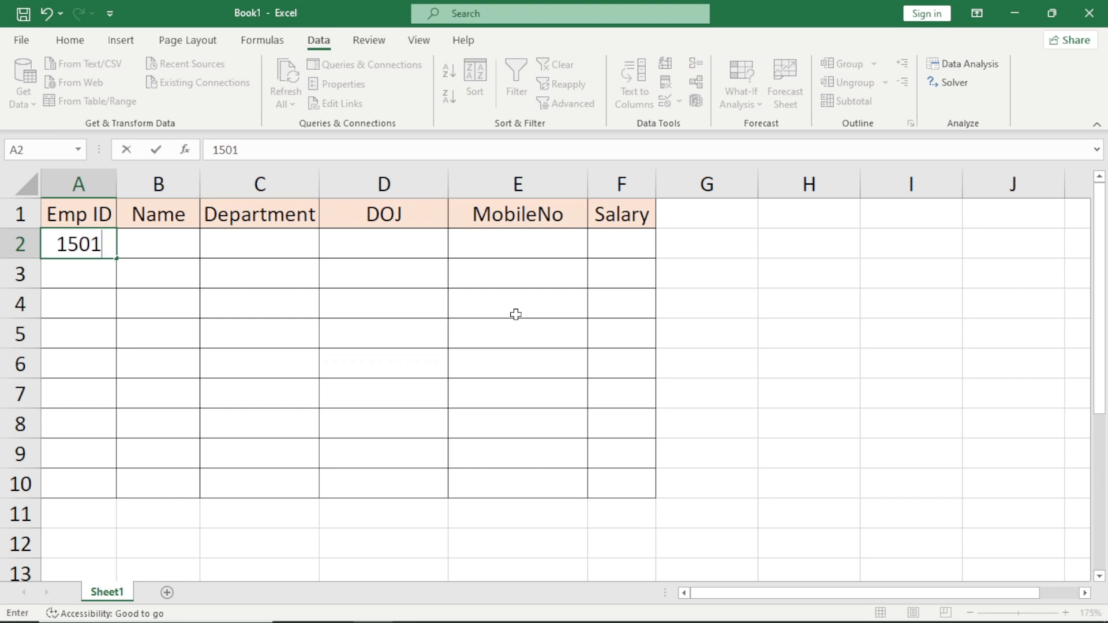
key(Return)
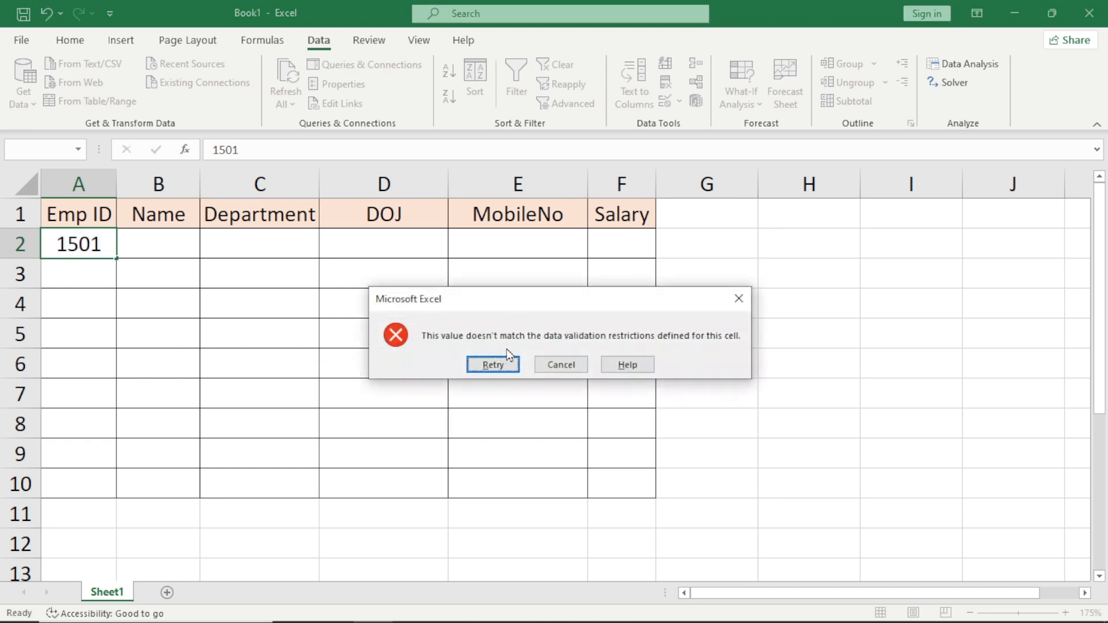
key(Escape)
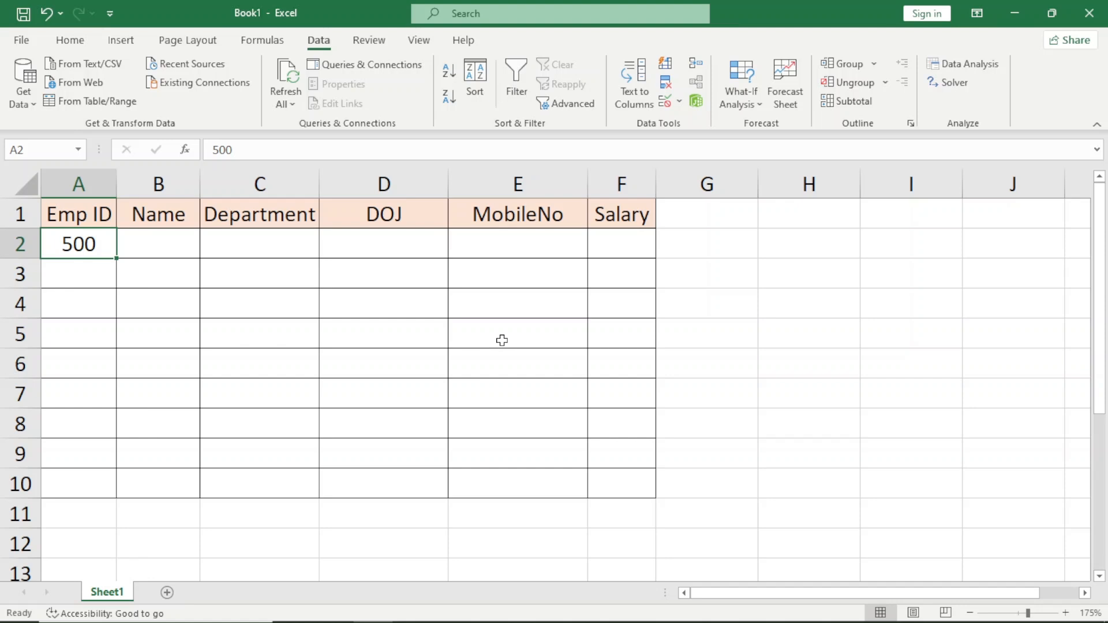
Select the Emp ID cells A2:A10 and open the error alert settings of their data validation.
key(shift+Down)
key(shift+Down)
key(shift+Down)
key(shift+Down)
key(shift+Down)
key(shift+Down)
key(shift+Down)
key(shift+Down)
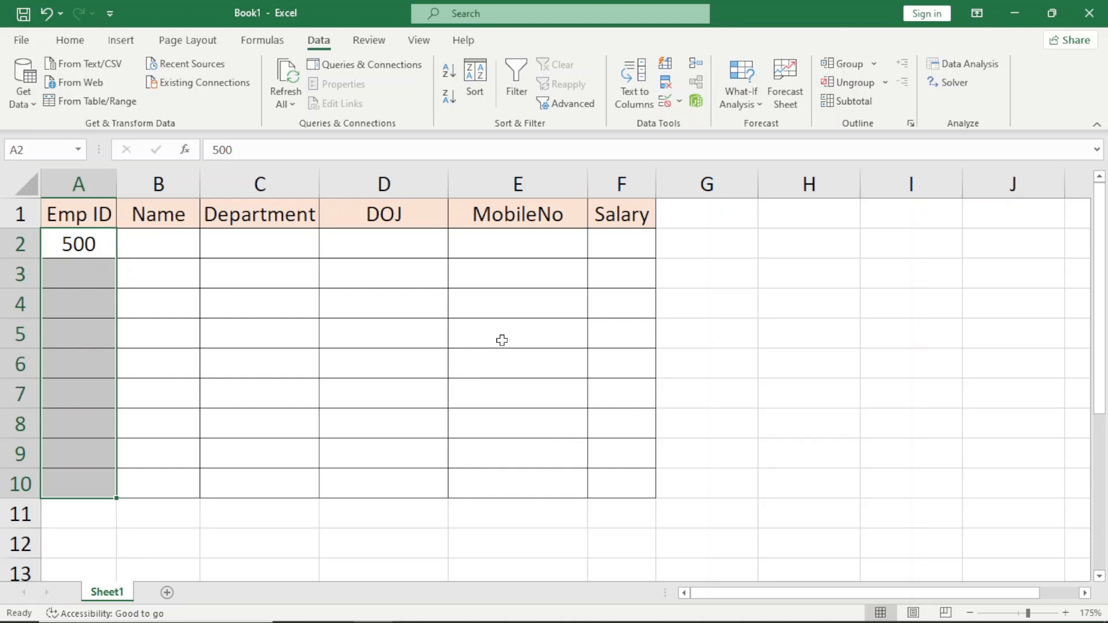
key(Up)
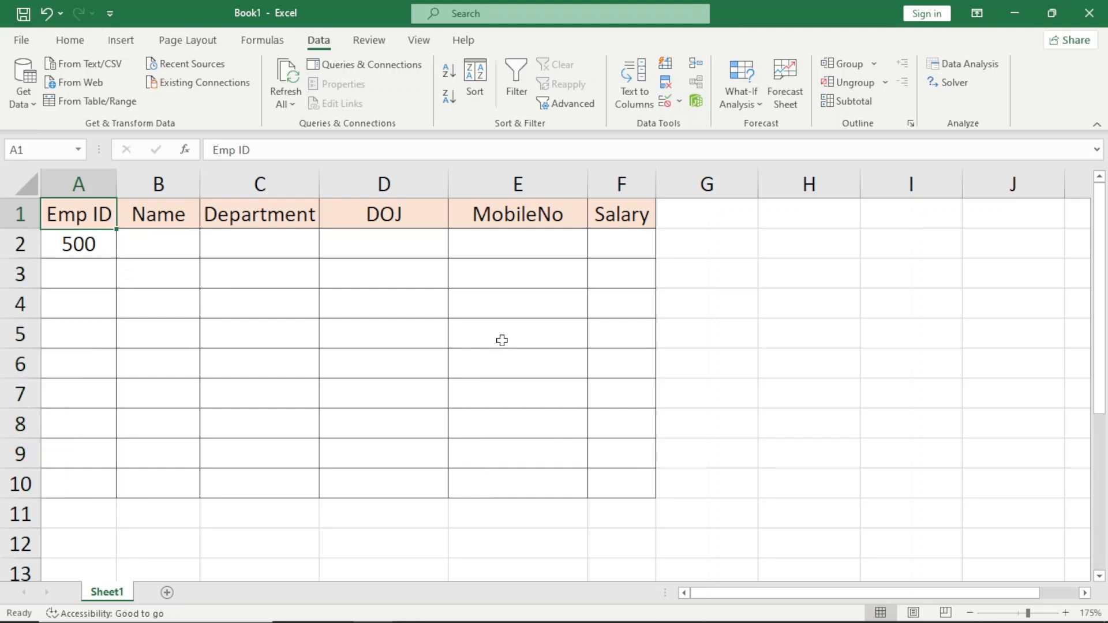
key(Down)
key(shift+Down)
key(shift+Down)
key(shift+Down)
key(shift+Down)
key(shift+Down)
key(shift+Down)
key(shift+Down)
key(shift+Down)
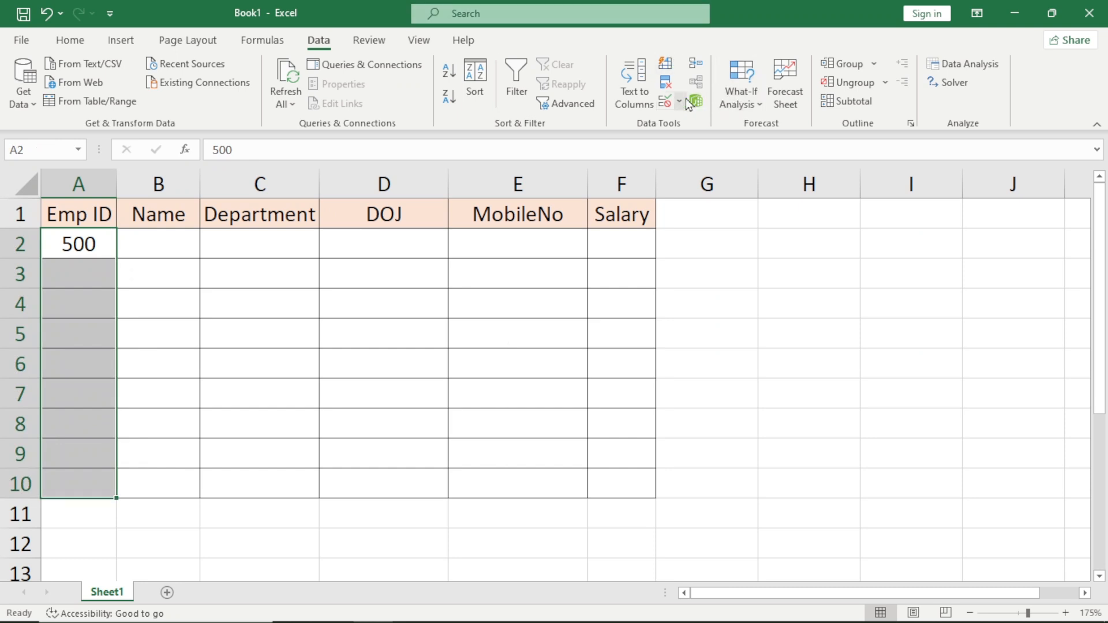
click(668, 104)
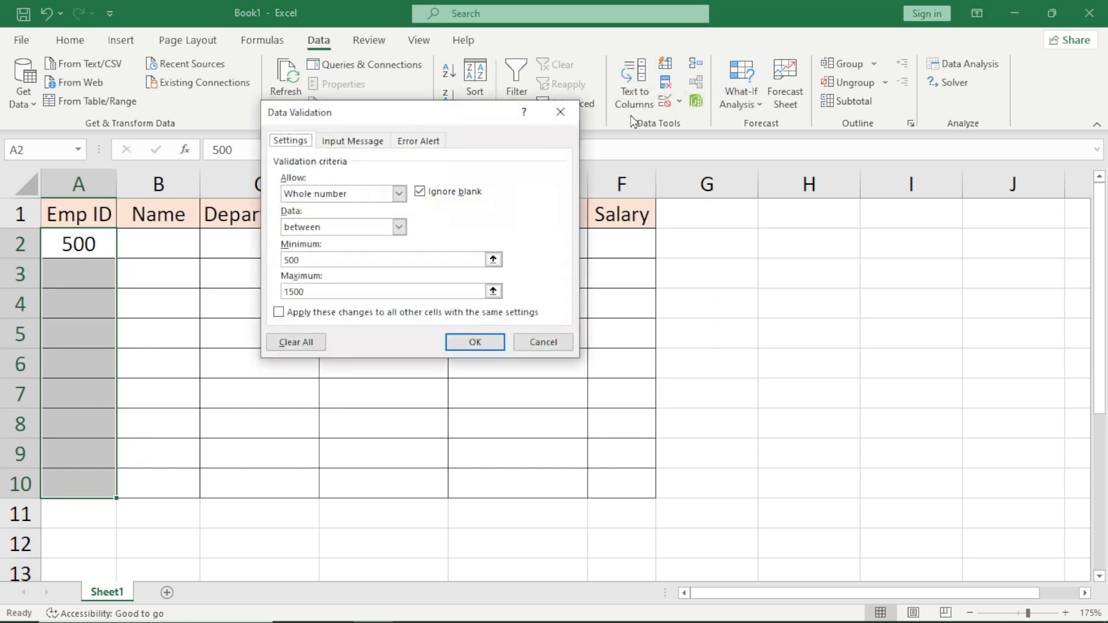
click(437, 145)
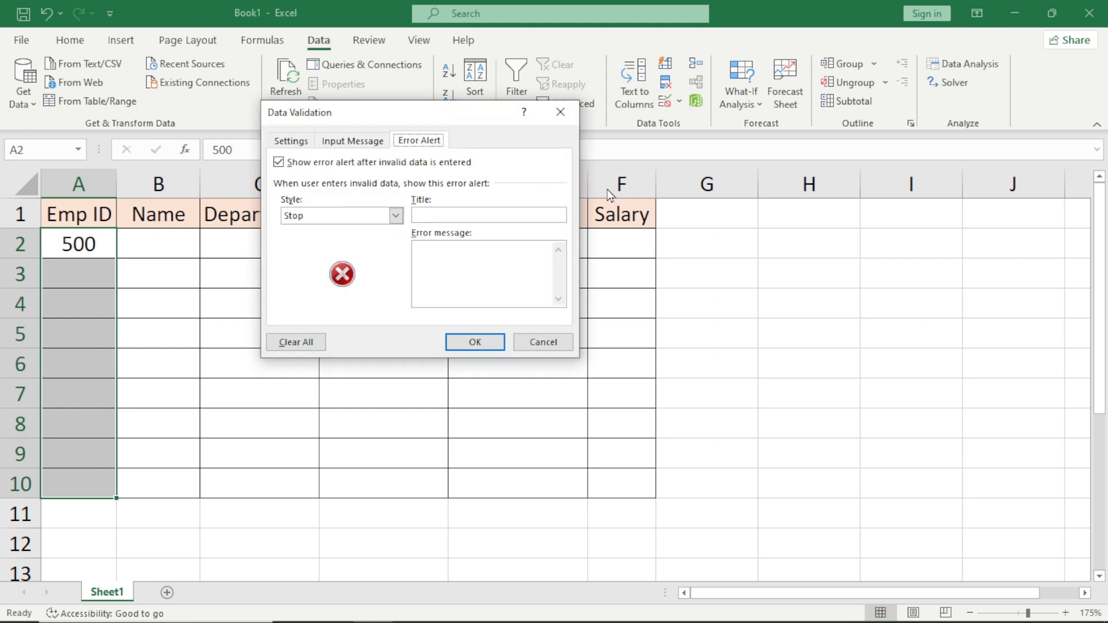
Set the error alert title to "Invalid Emp ID" and its message to "Please insert valid Emp ID".
click(507, 212)
text(Invalid Emp ID)
key(Tab)
text(Please insert )
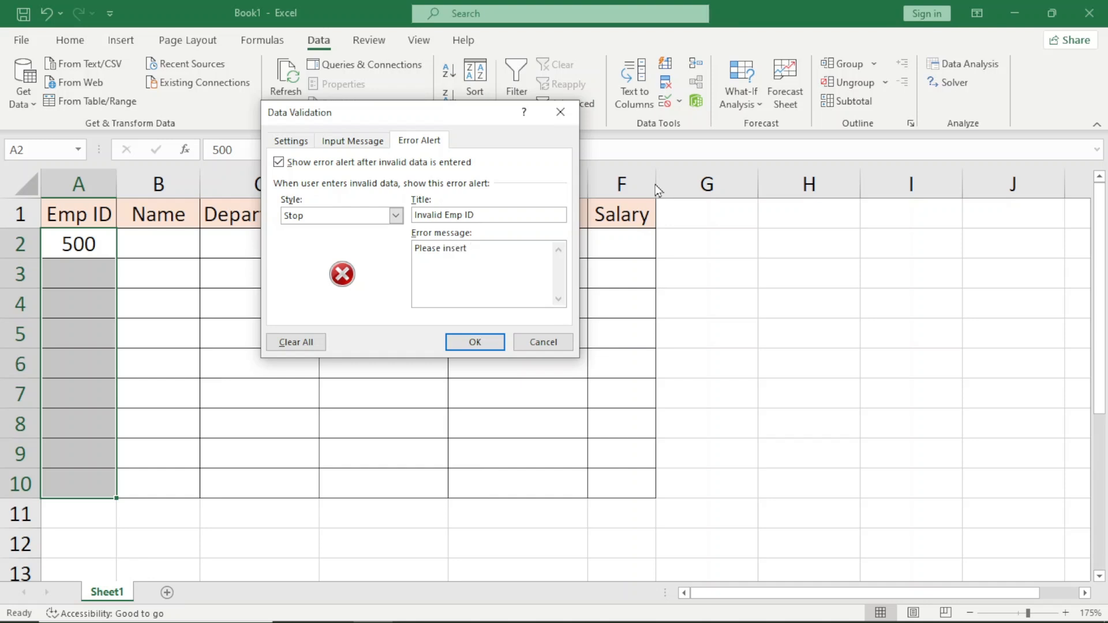
text(valid Emp ID)
Preview the Warning and Information alert styles, set the style back to Stop, and apply the error alert to the Emp ID cells.
click(379, 219)
click(359, 245)
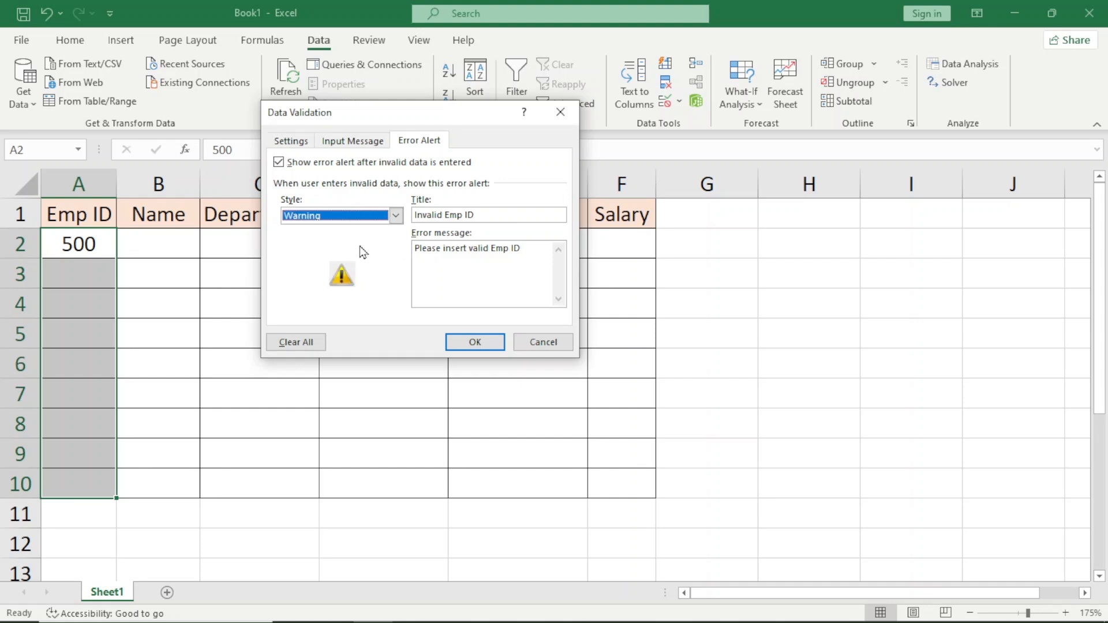
click(378, 221)
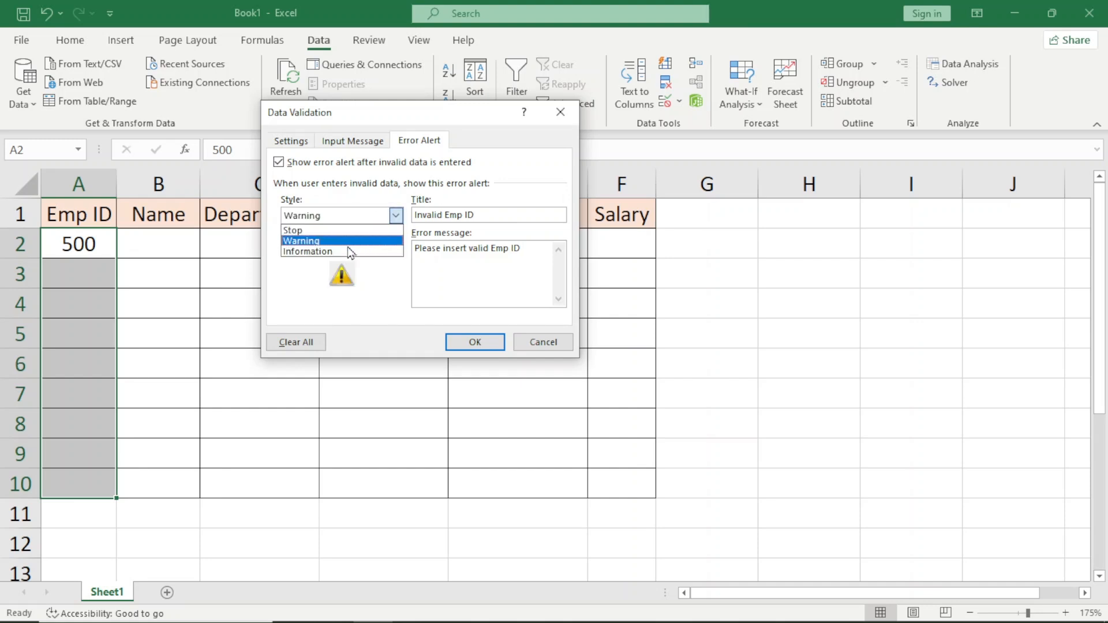
click(354, 252)
click(380, 220)
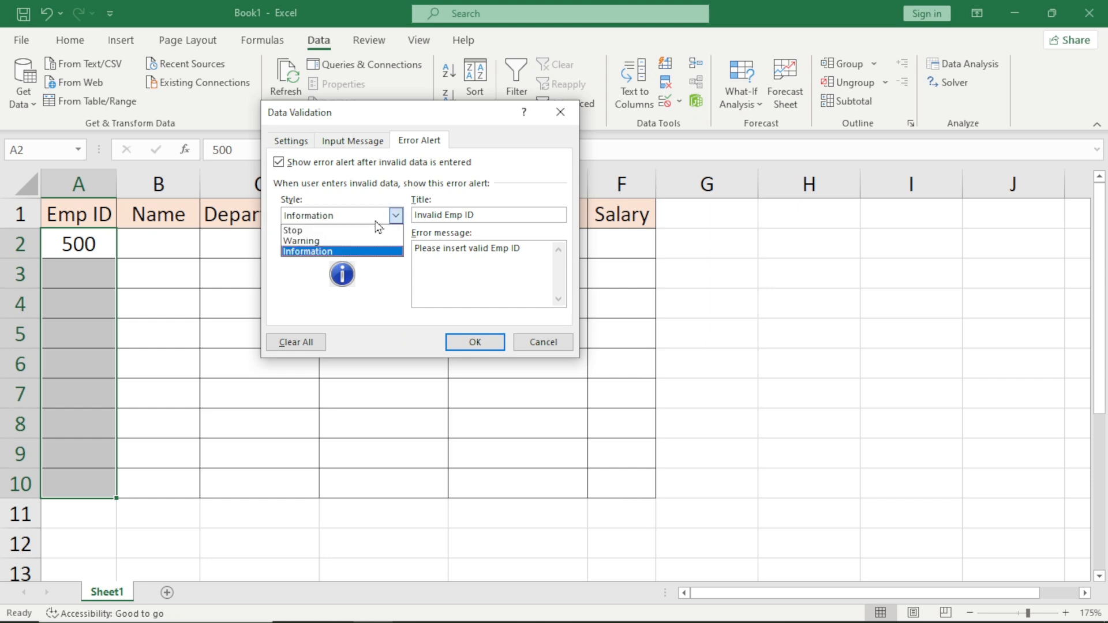
click(354, 235)
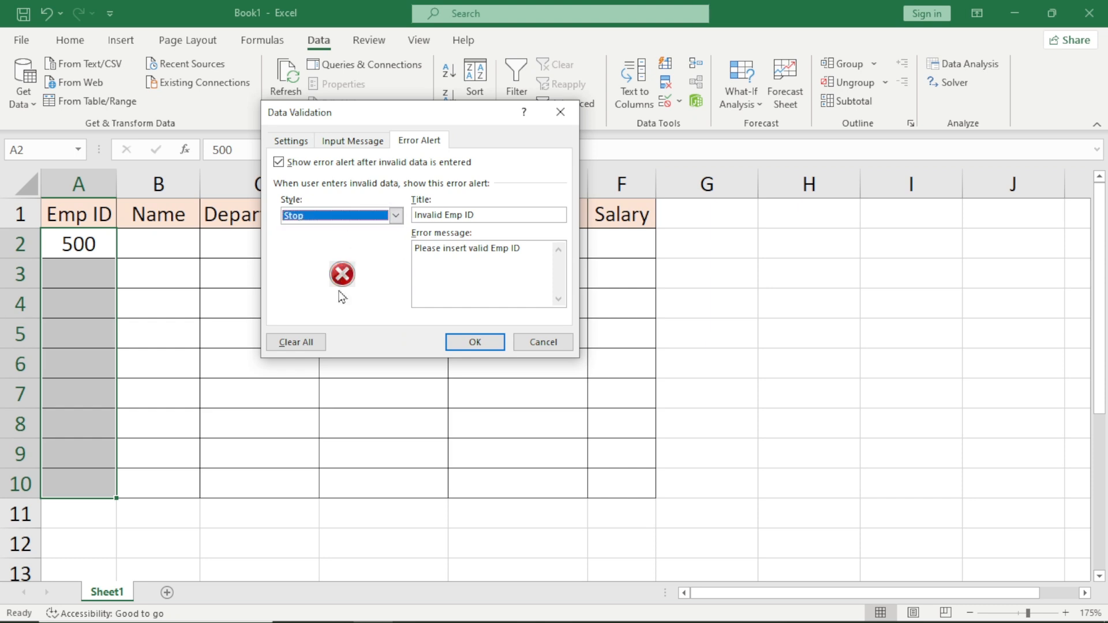
click(493, 341)
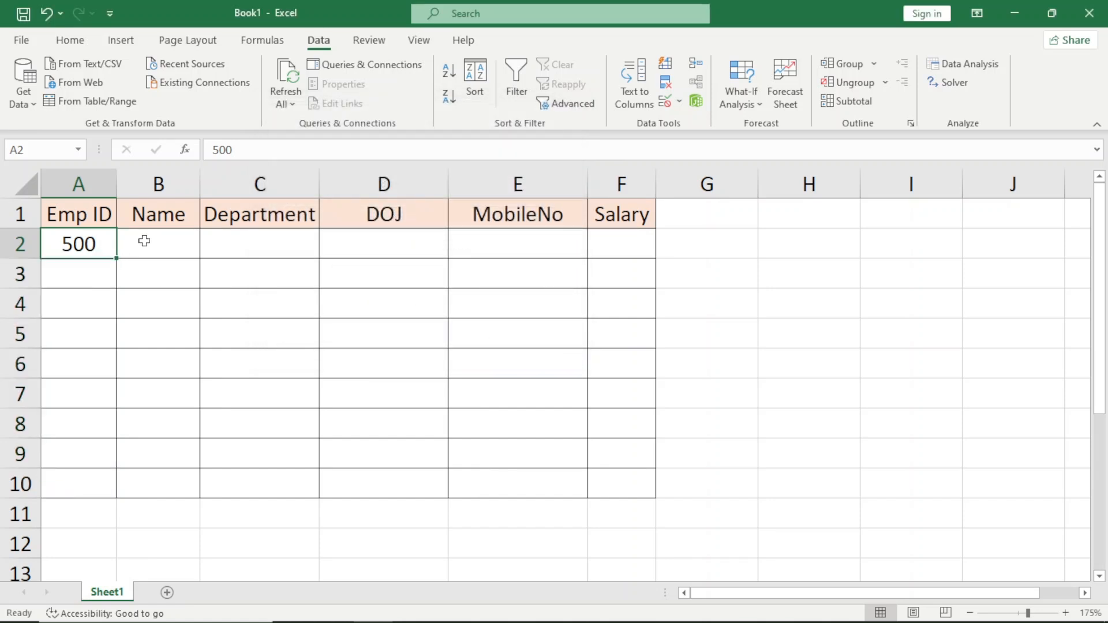
Try to enter the out-of-range value 357 in A2 to test the custom error alert, then discard it.
click(94, 252)
text(547)
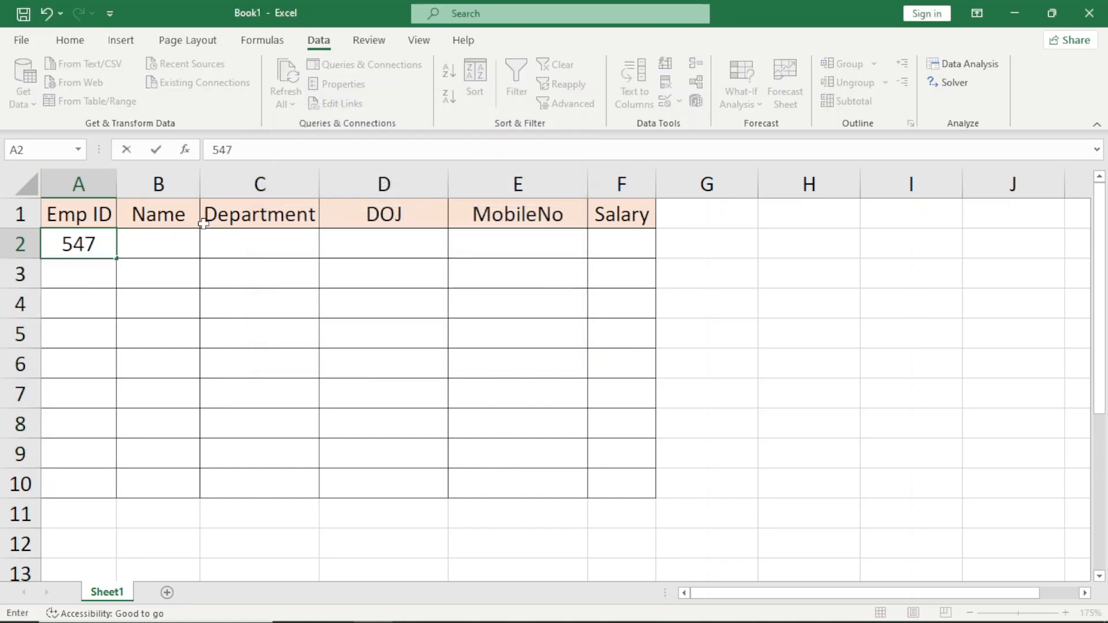
key(Escape)
text(357)
key(Return)
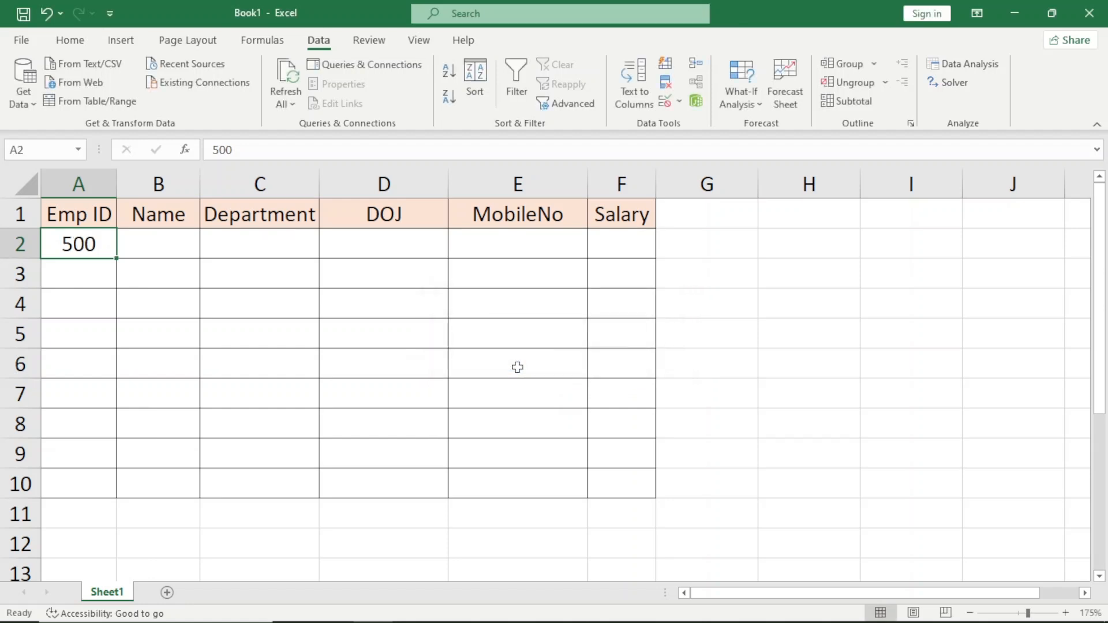
Enter the employee's name in cell B2.
key(Tab)
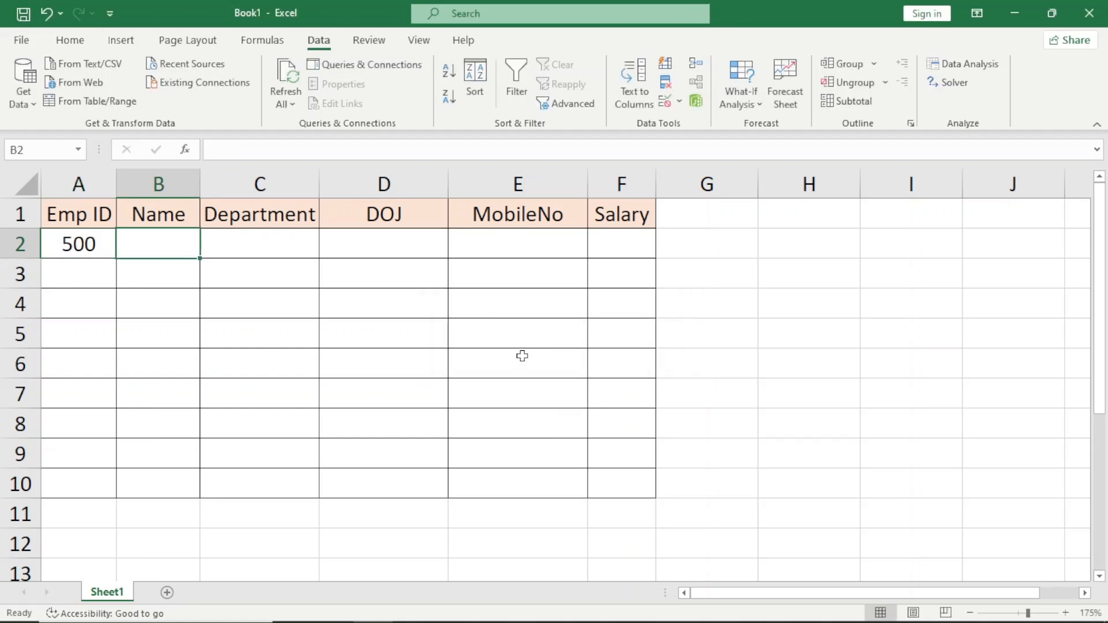
text(Pras)
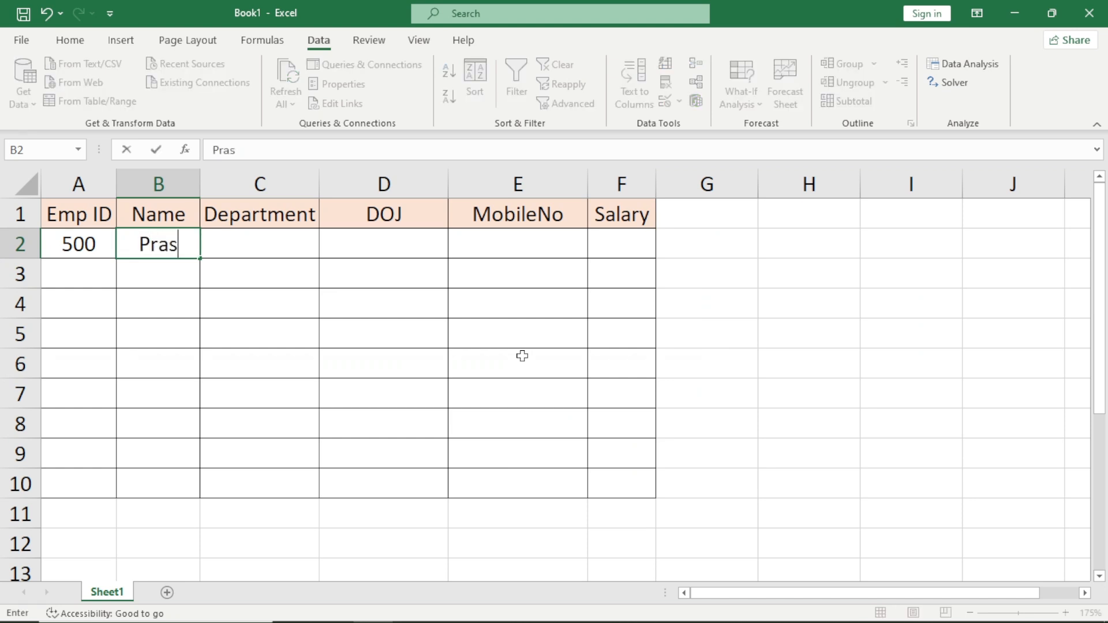
text(hant)
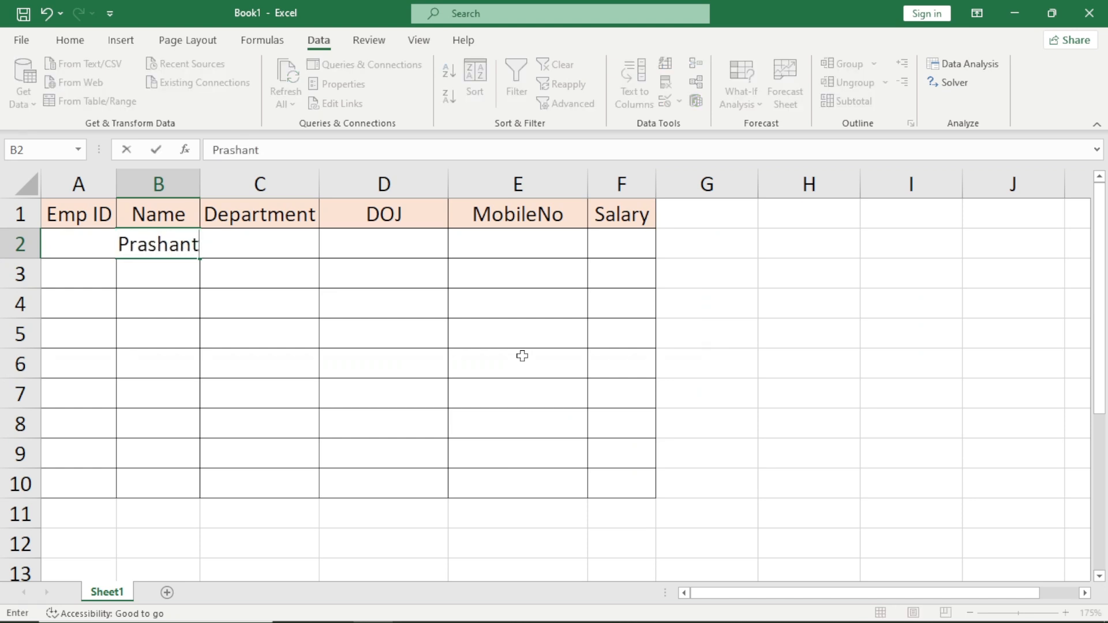
key(Tab)
AutoFit the width of the Name column to its contents.
key(Left)
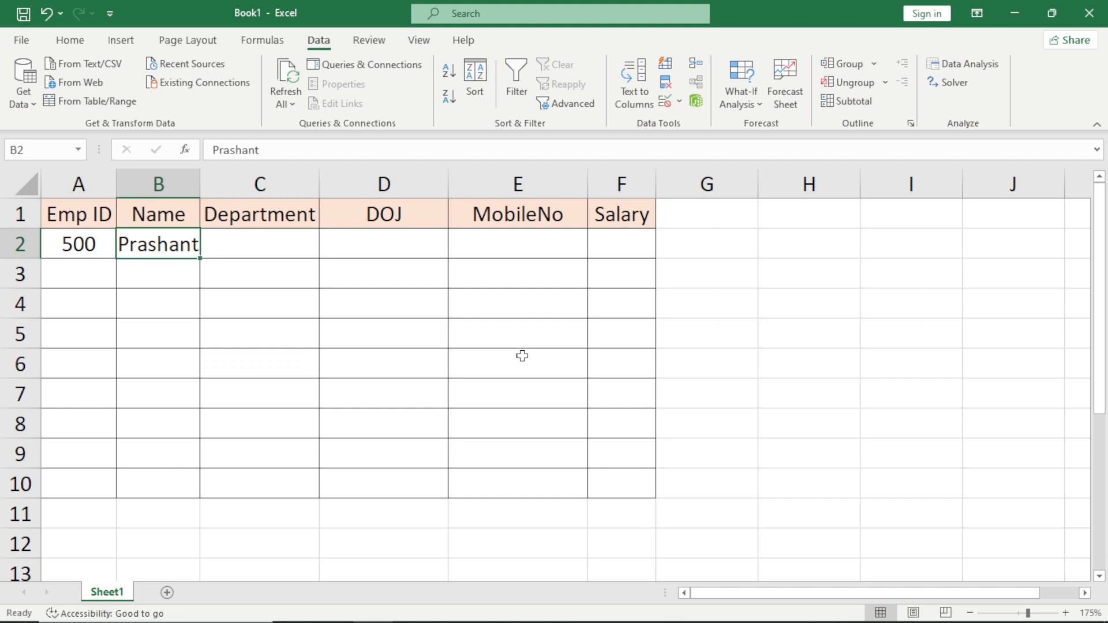
key(ctrl+space)
key(alt)
key(h)
key(o)
key(i)
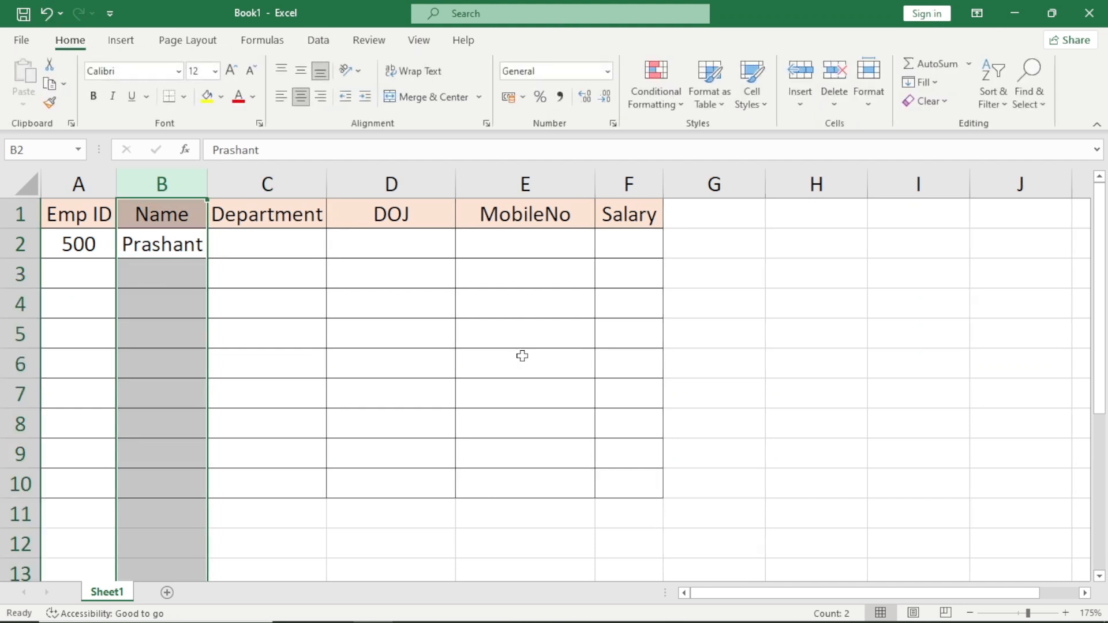
key(Down)
key(Up)
key(Up)
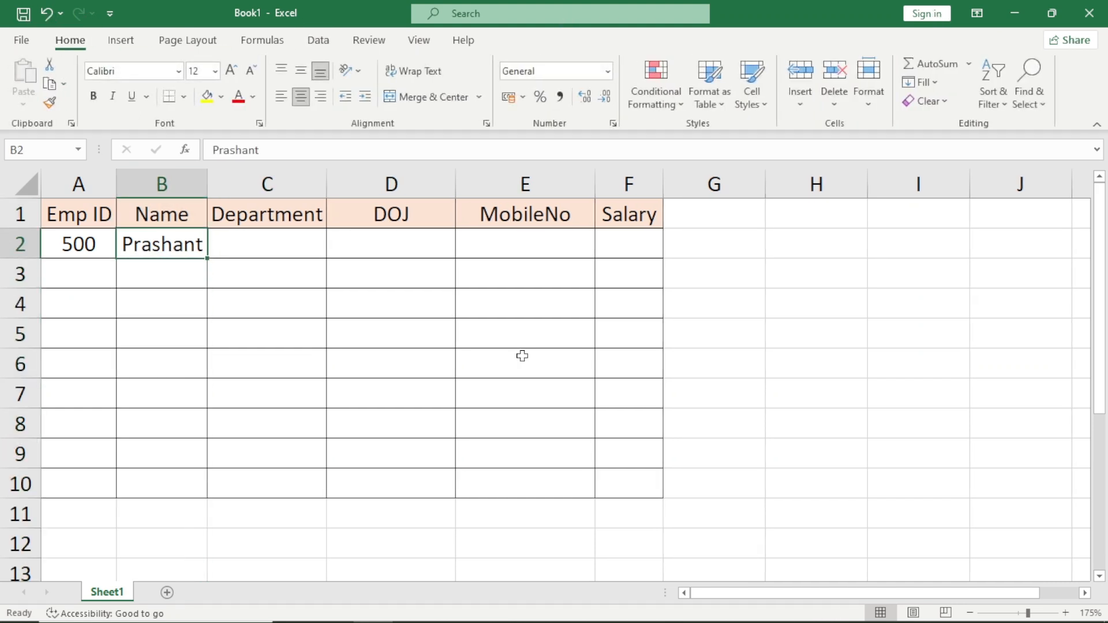
Try the misspelled department entries "HRR" and "Maketing" in C2, discarding each one.
key(Right)
key(Down)
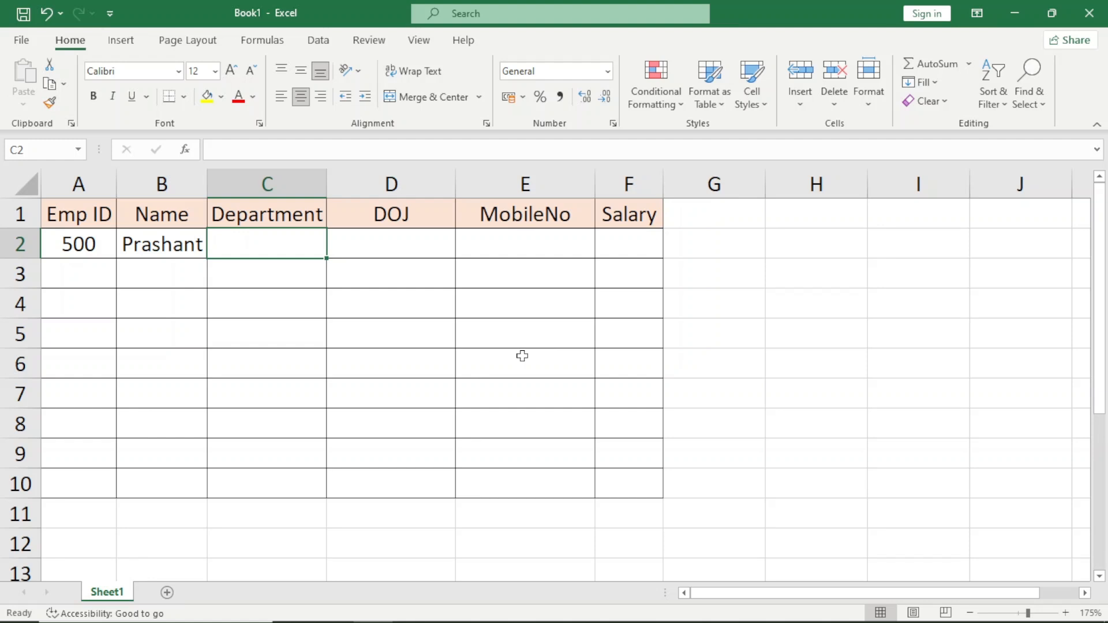
text(HRR)
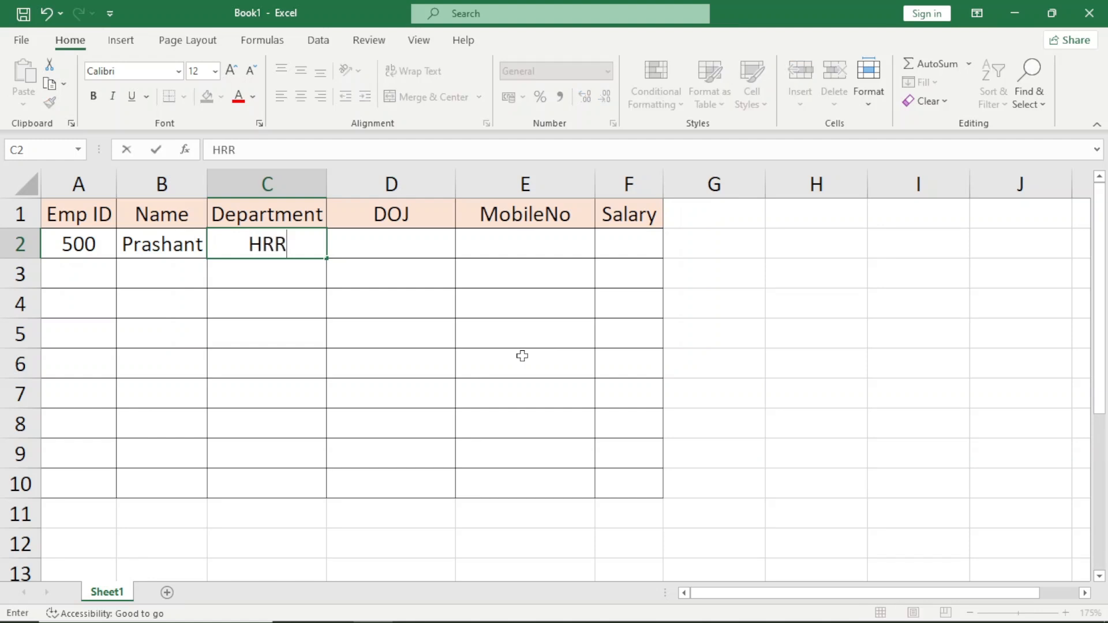
key(Escape)
text(Mar)
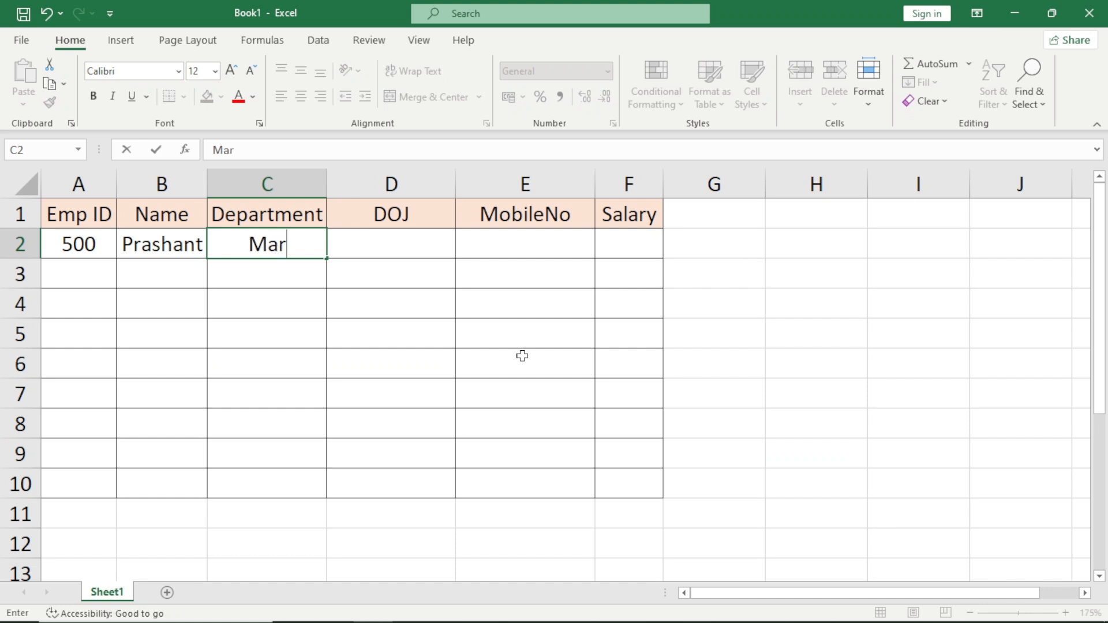
key(BackSpace)
text(keting)
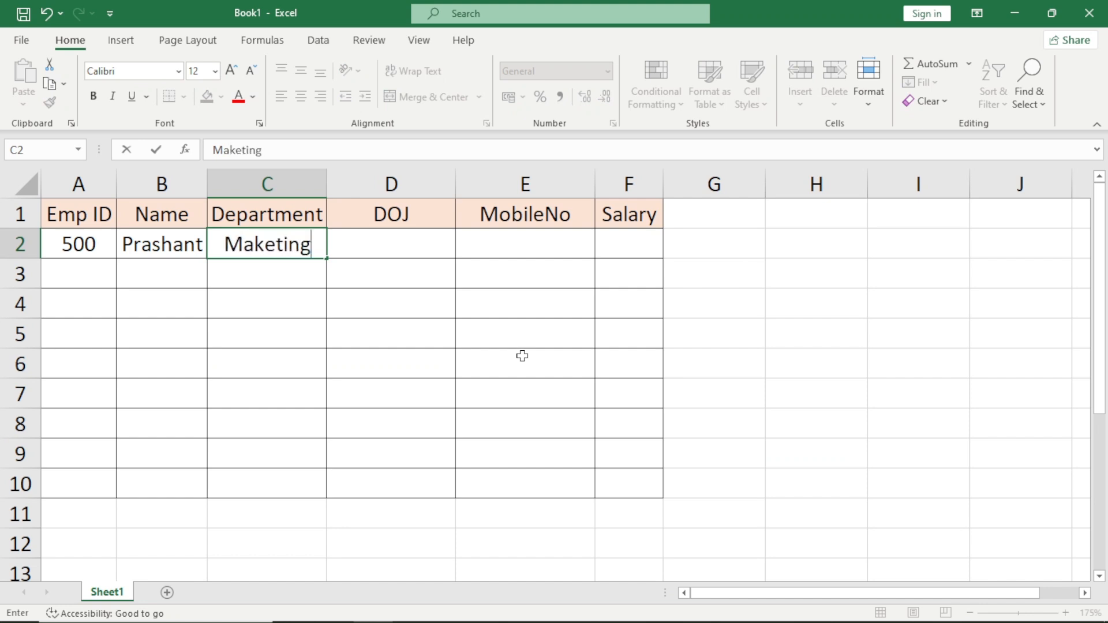
key(Escape)
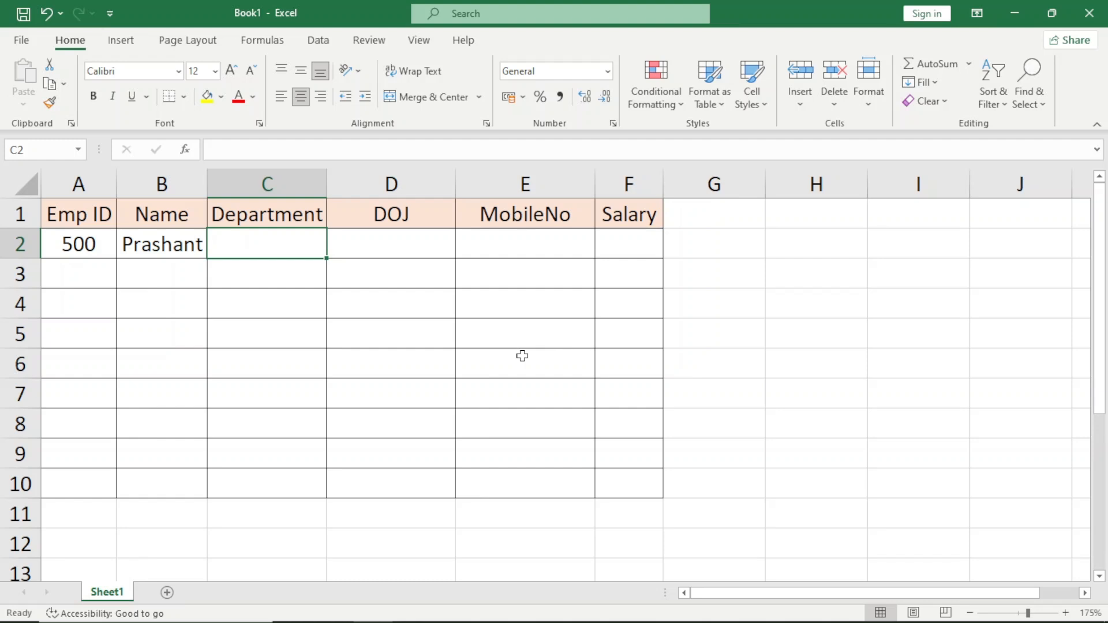
Select the empty Department cells C2:C10.
key(shift+Down)
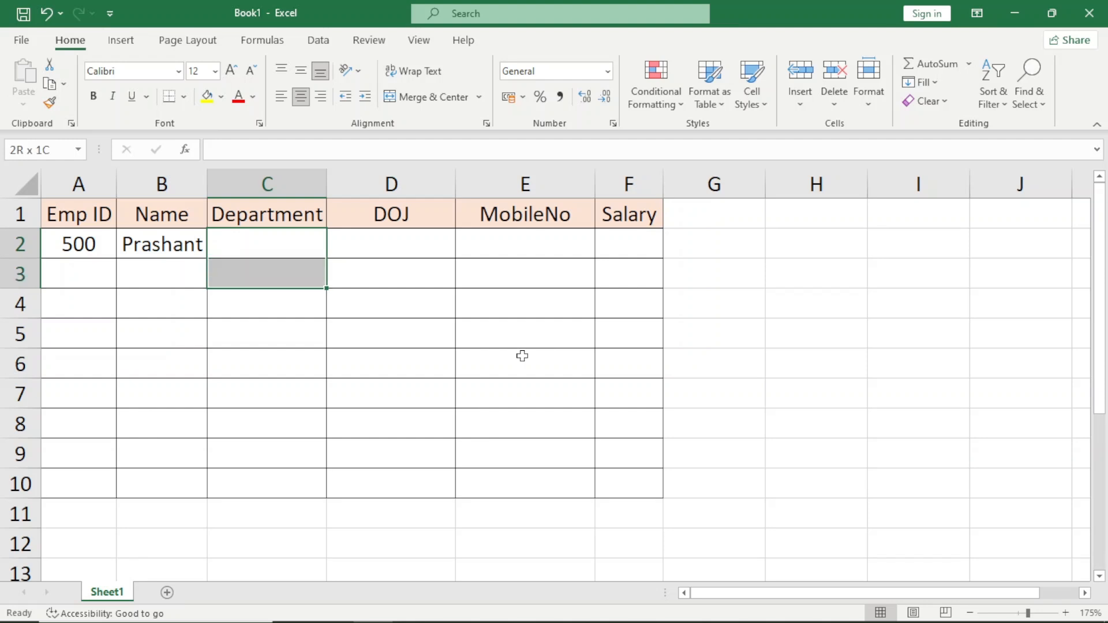
key(Up)
key(Down)
key(shift+Down)
key(shift+Down)
key(shift+Down)
key(shift+Down)
key(shift+Down)
key(shift+Down)
key(shift+Down)
key(shift+Down)
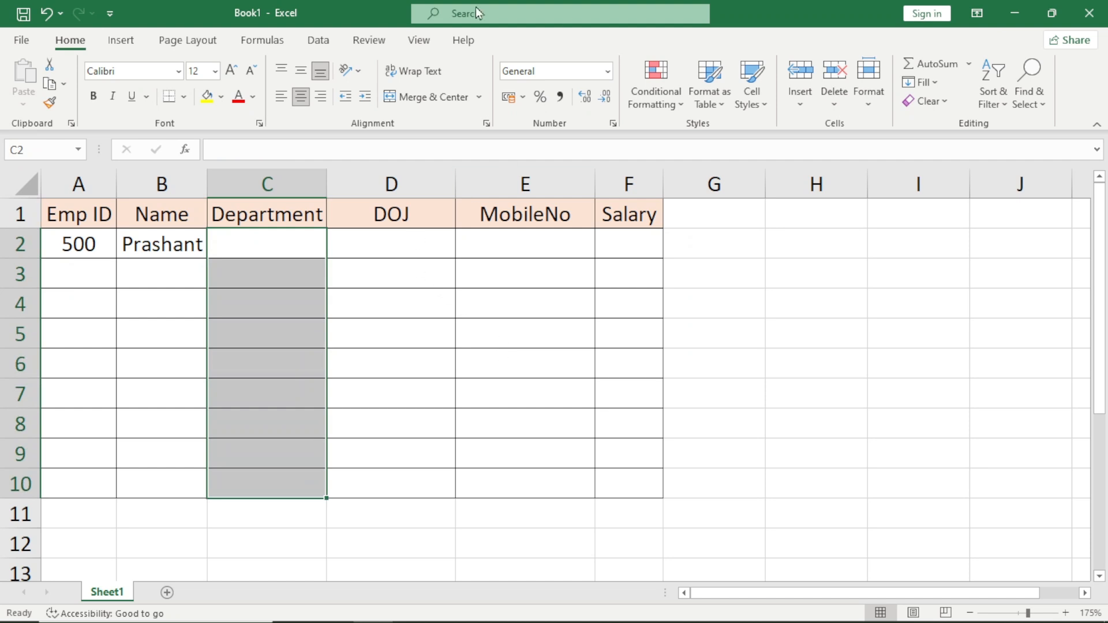
Open data validation for the selected Department cells C2:C10 and set the allowed type to List.
click(317, 38)
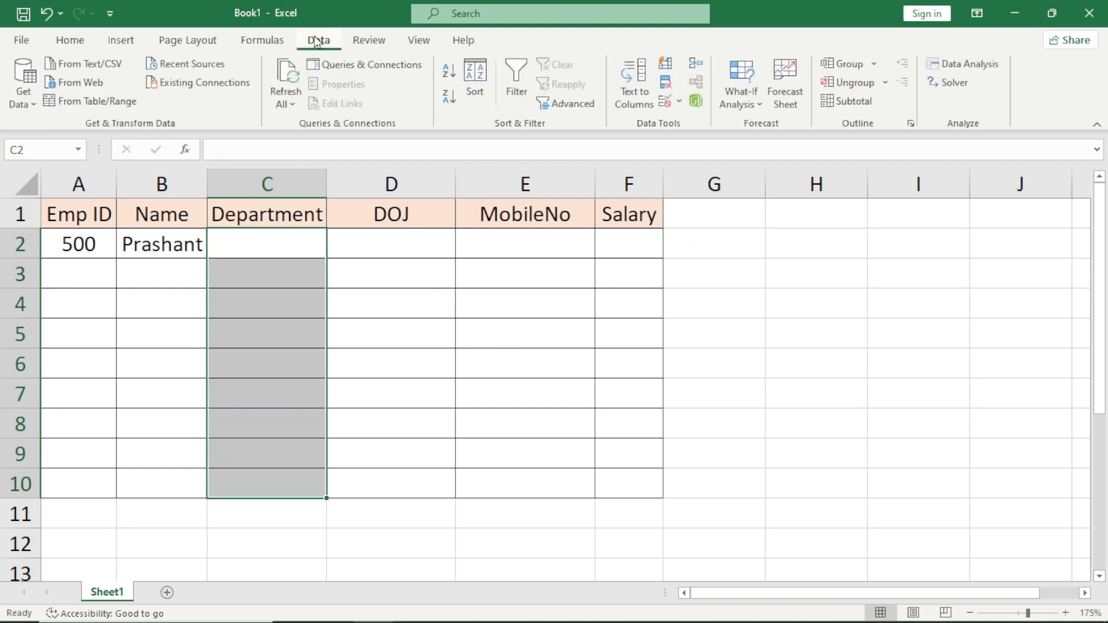
click(665, 106)
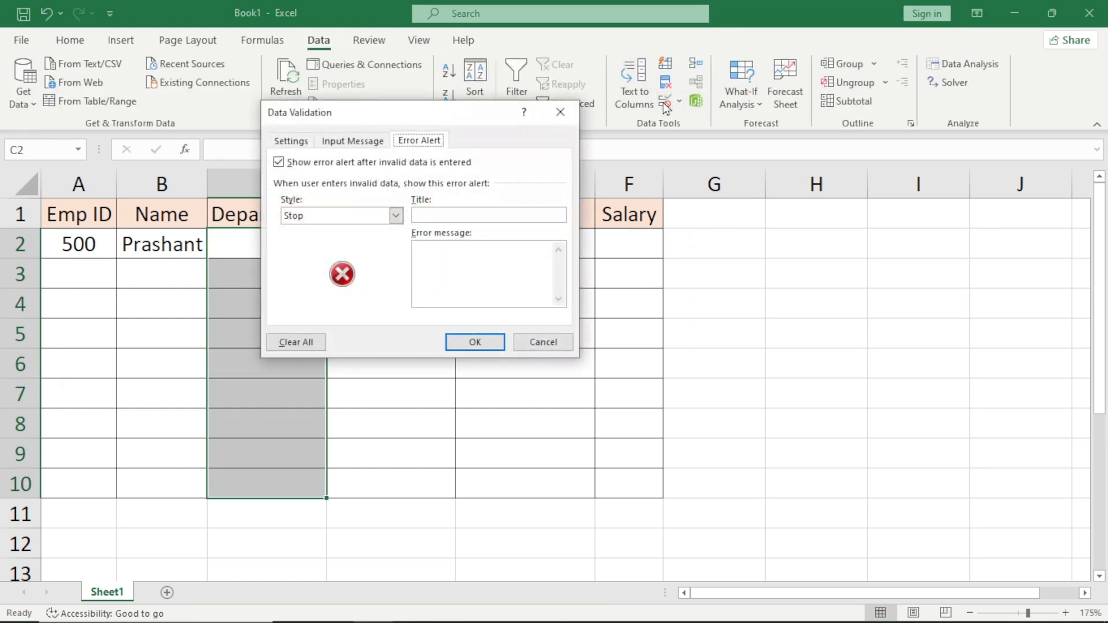
click(293, 143)
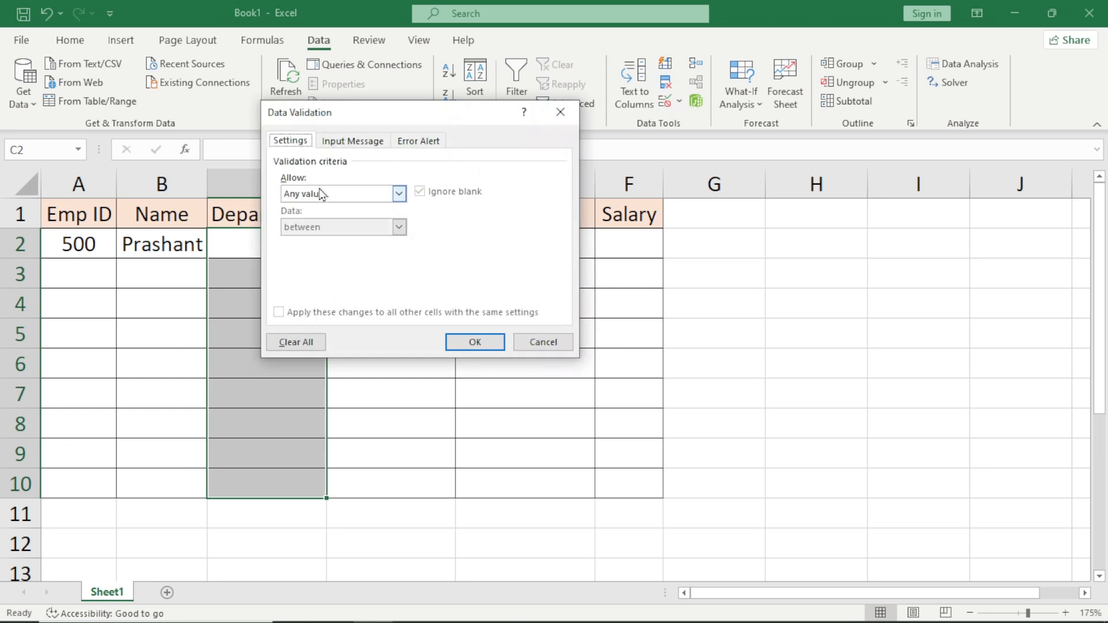
click(349, 197)
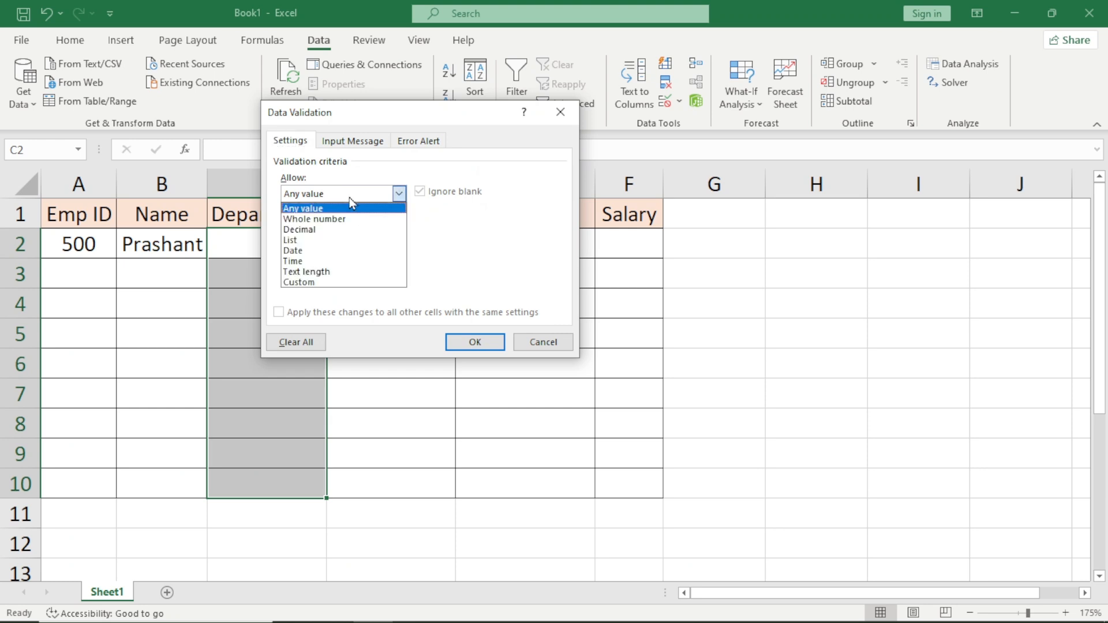
click(307, 245)
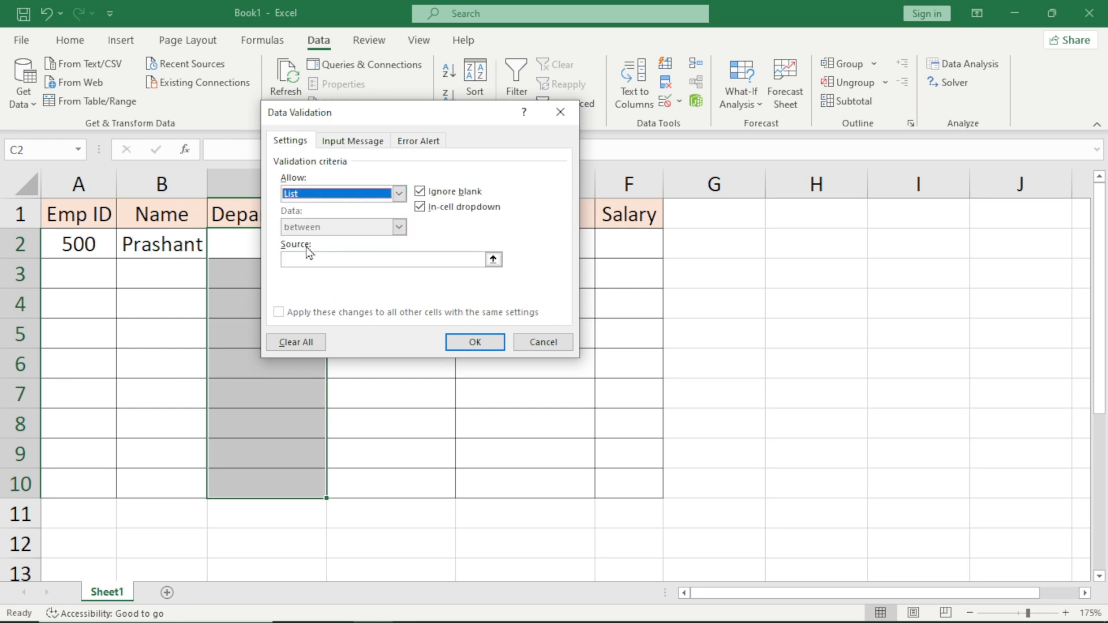
Set the list source to HR,Admin,Sales,QNT,MIS and apply the rule to the Department cells.
click(303, 259)
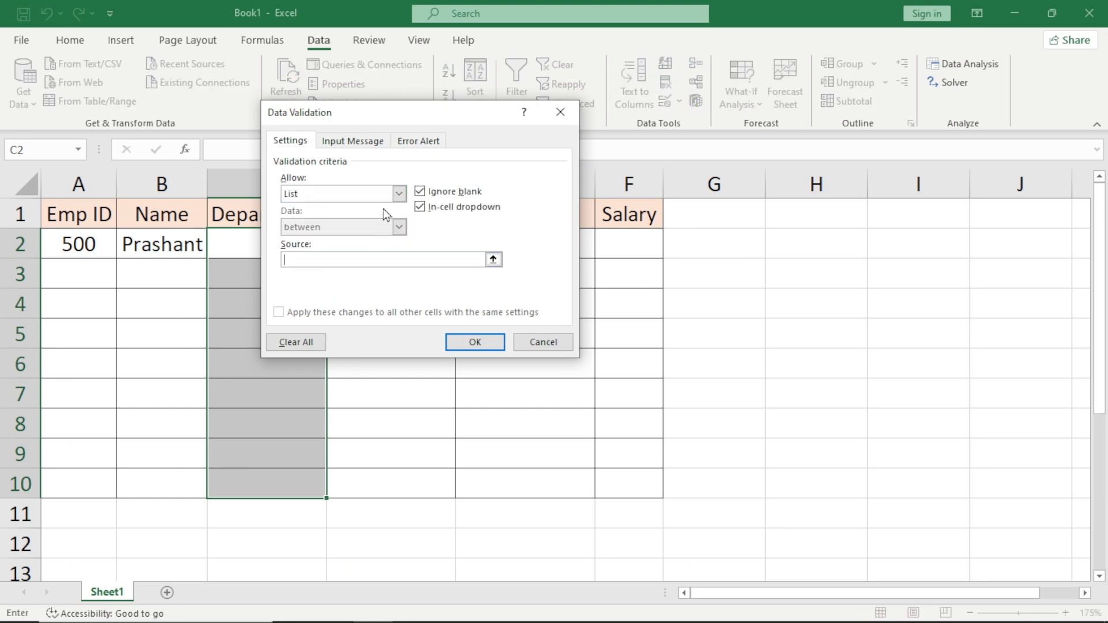
text(HR,Admin,Sales,QNT)
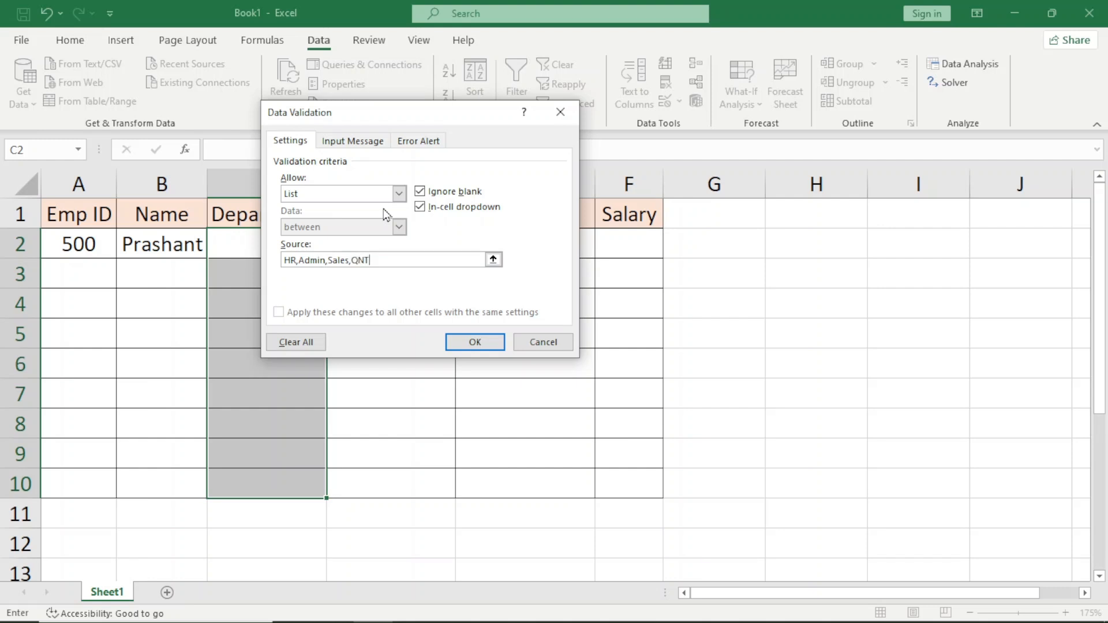
text(,MIS)
click(474, 343)
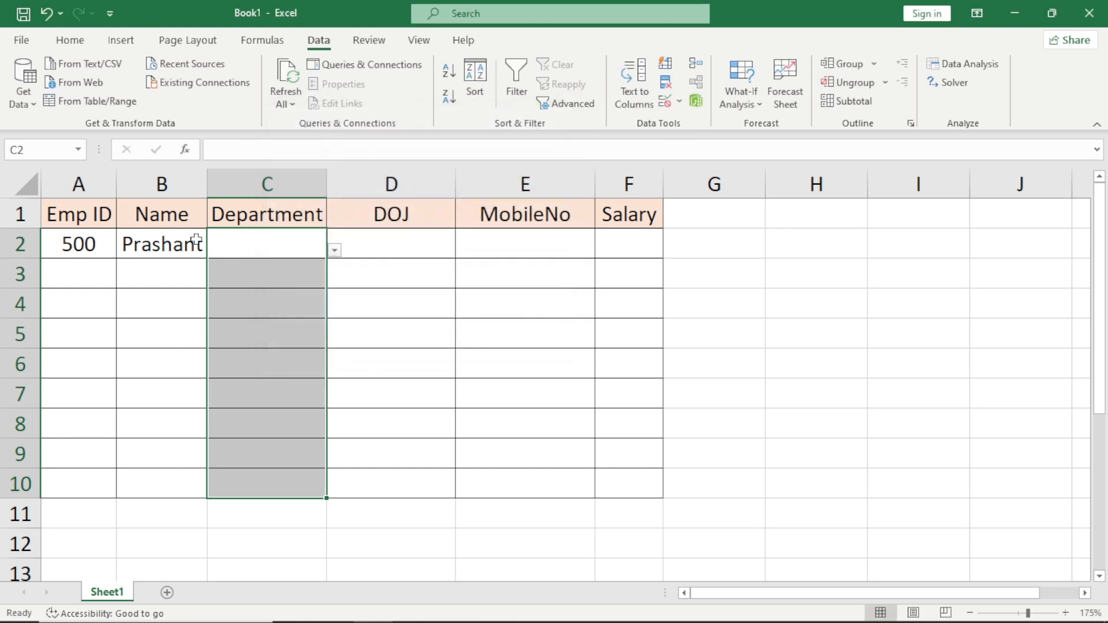
Choose QNT from the department list for cell C2.
click(337, 253)
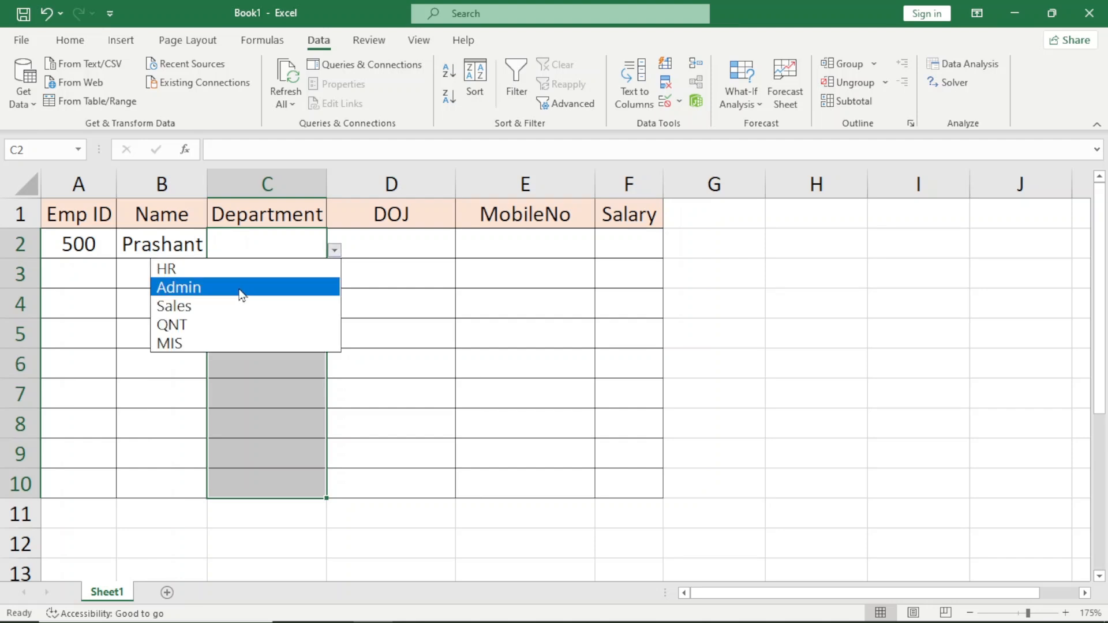
click(236, 324)
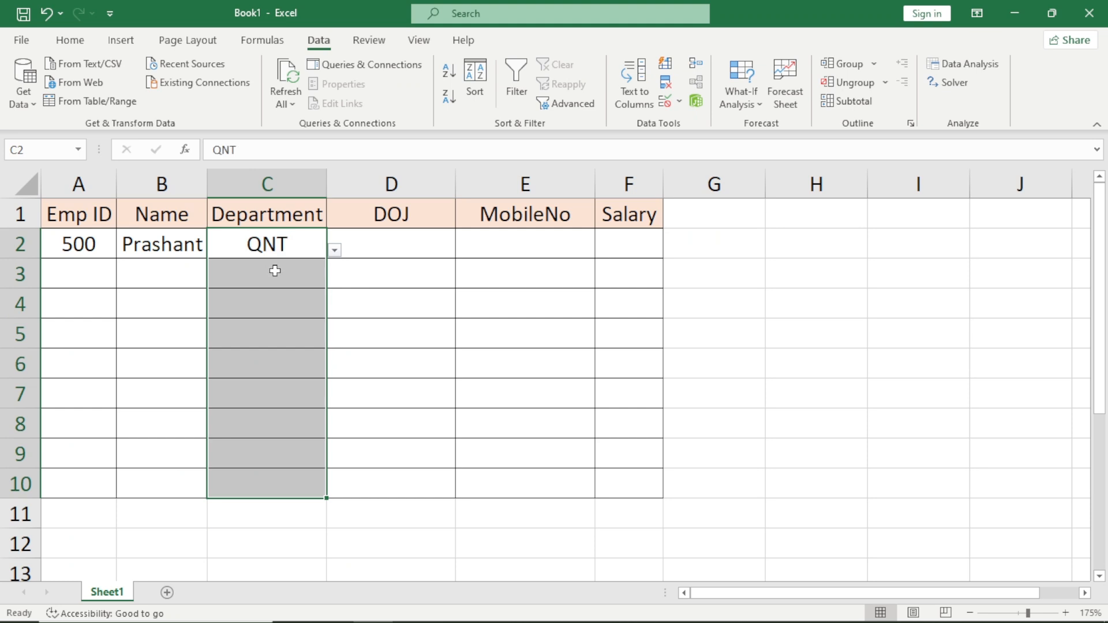
Select the DOJ cells D2:D10 and set their data validation to allow the Date type.
click(417, 244)
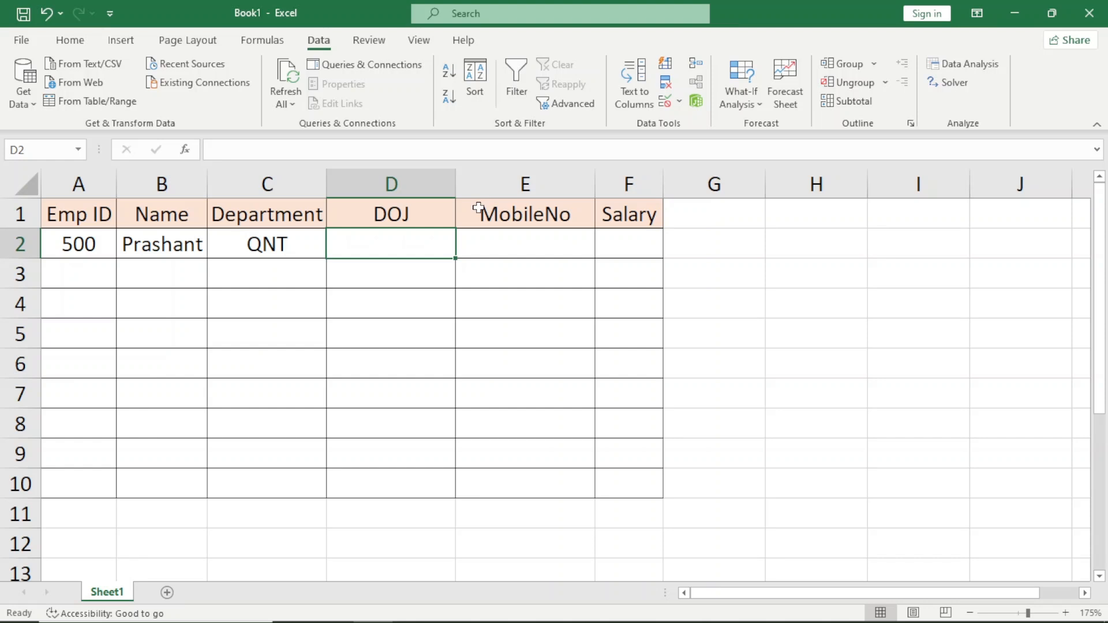
key(shift+Down)
key(shift+Down)
key(shift+Down)
key(shift+Down)
key(shift+Down)
key(shift+Down)
key(shift+Down)
key(shift+Down)
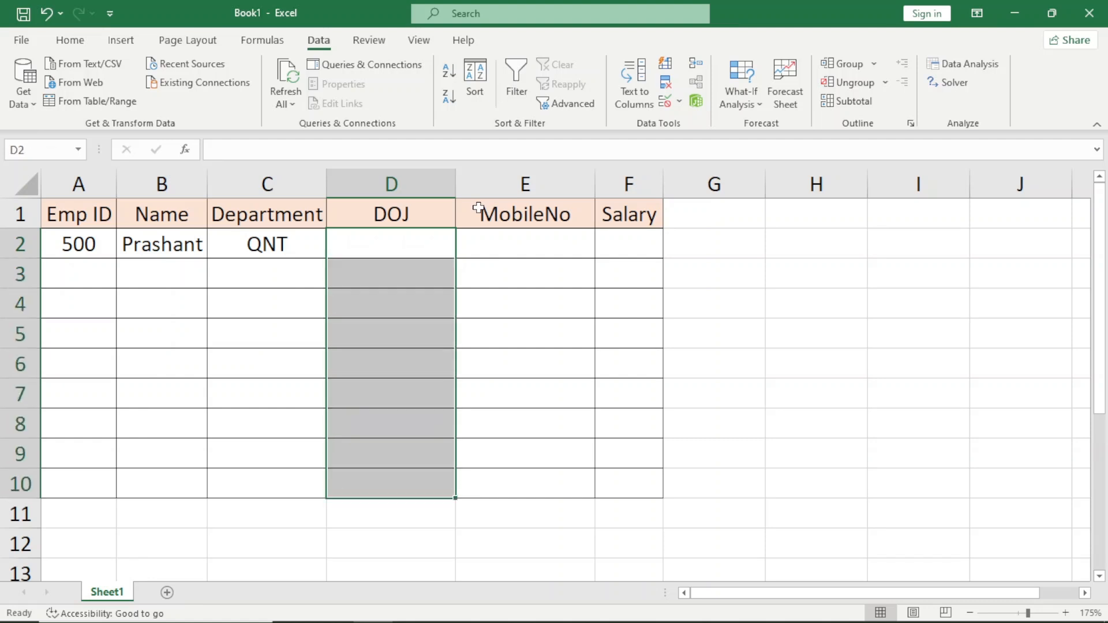
click(663, 104)
click(321, 196)
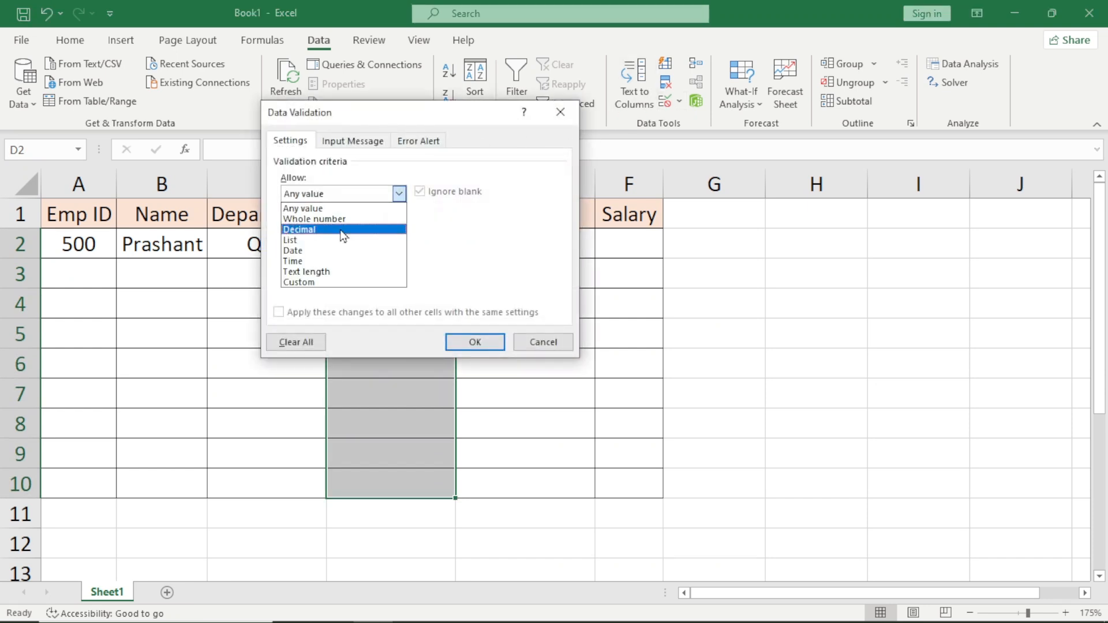
click(312, 254)
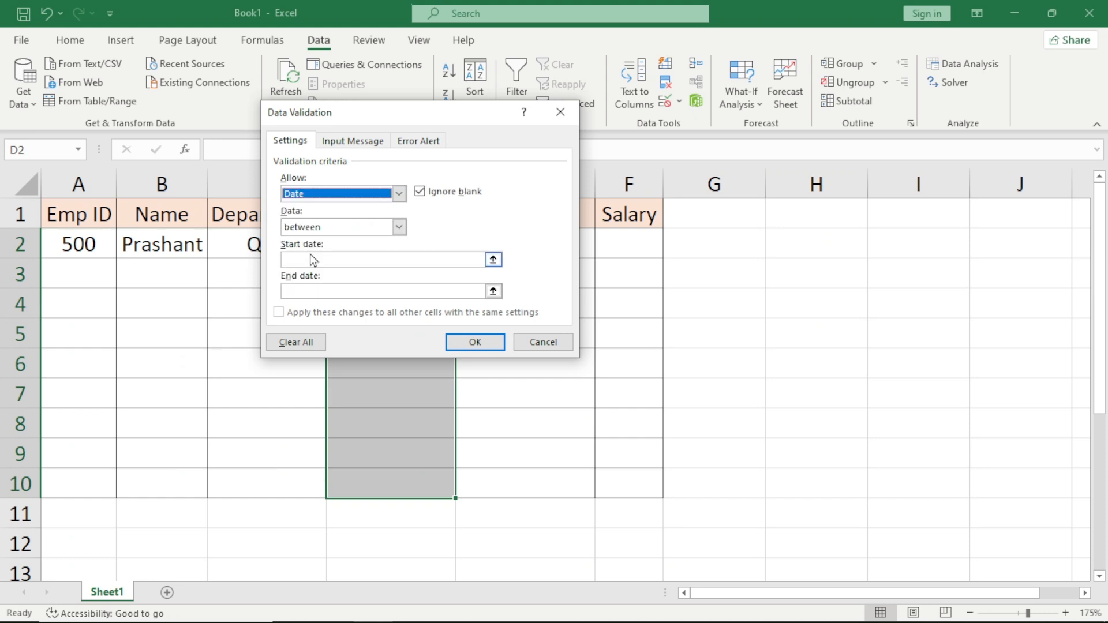
Restrict the DOJ dates to greater than or equal to 01-01-2020 and apply the rule.
click(332, 227)
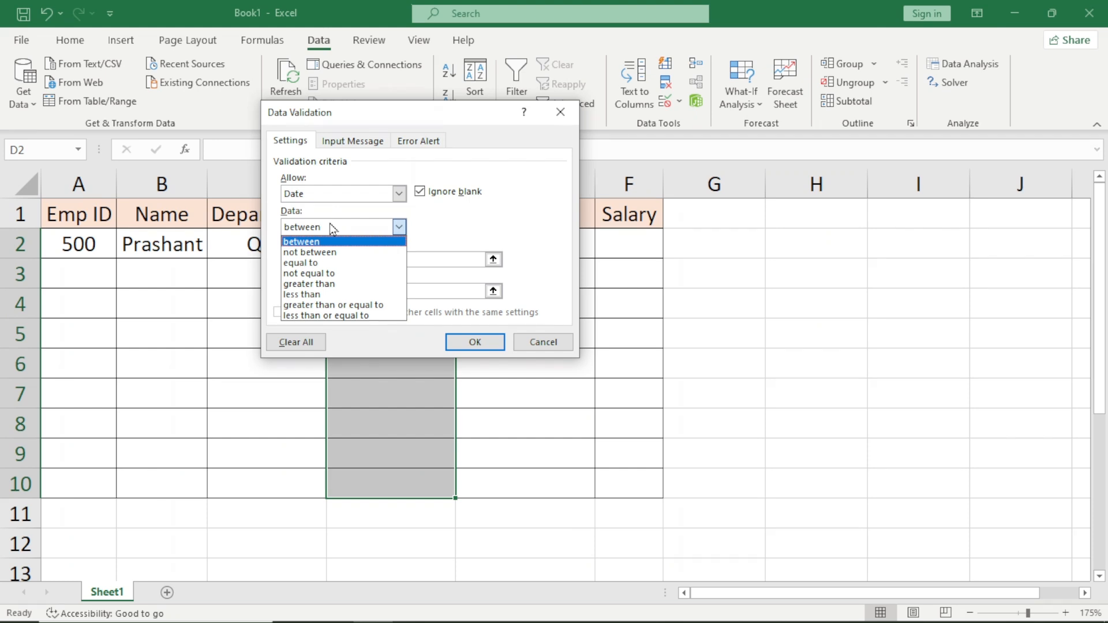
click(333, 228)
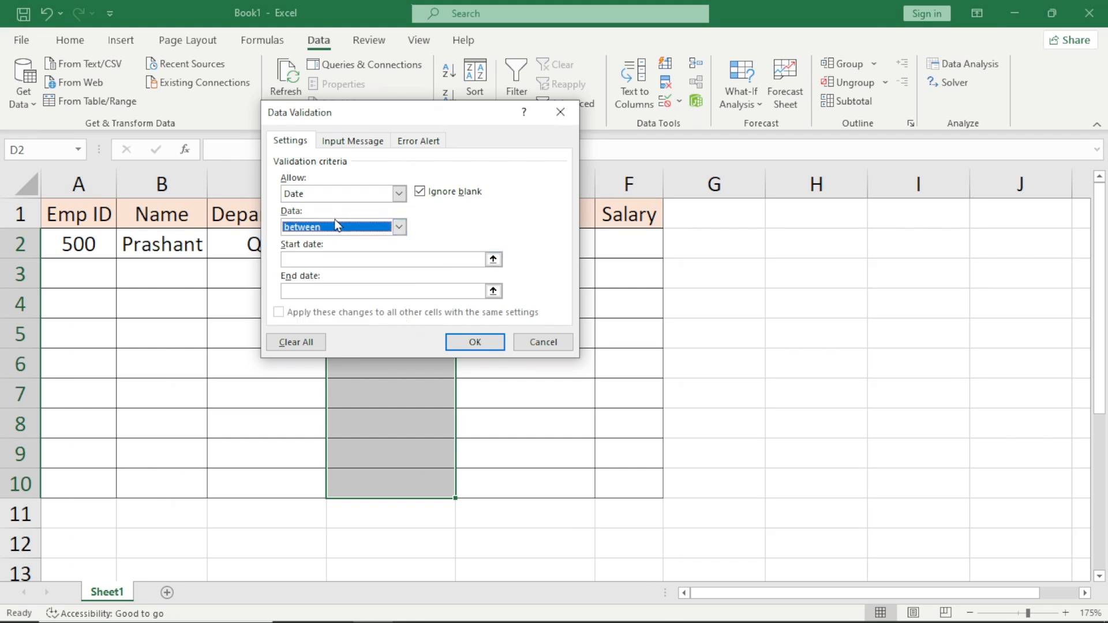
click(335, 220)
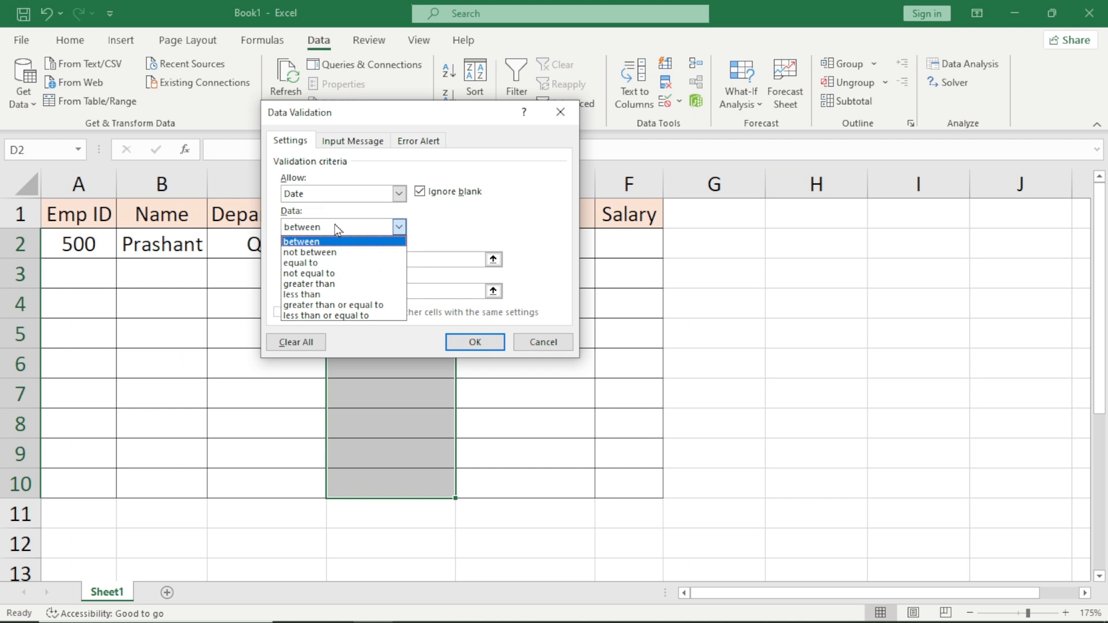
click(315, 306)
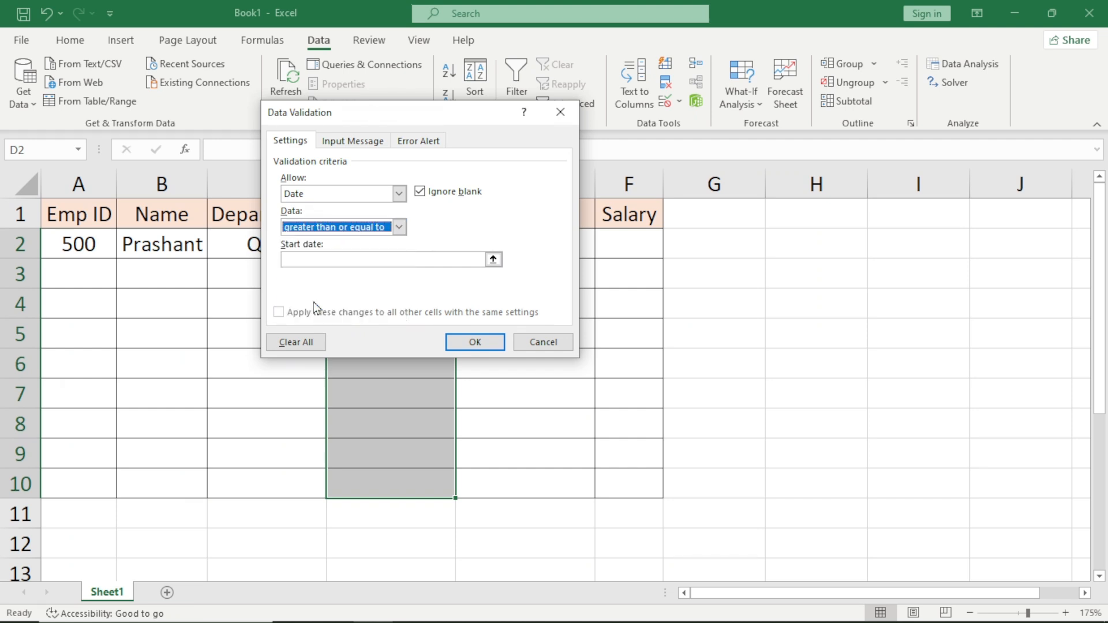
click(334, 260)
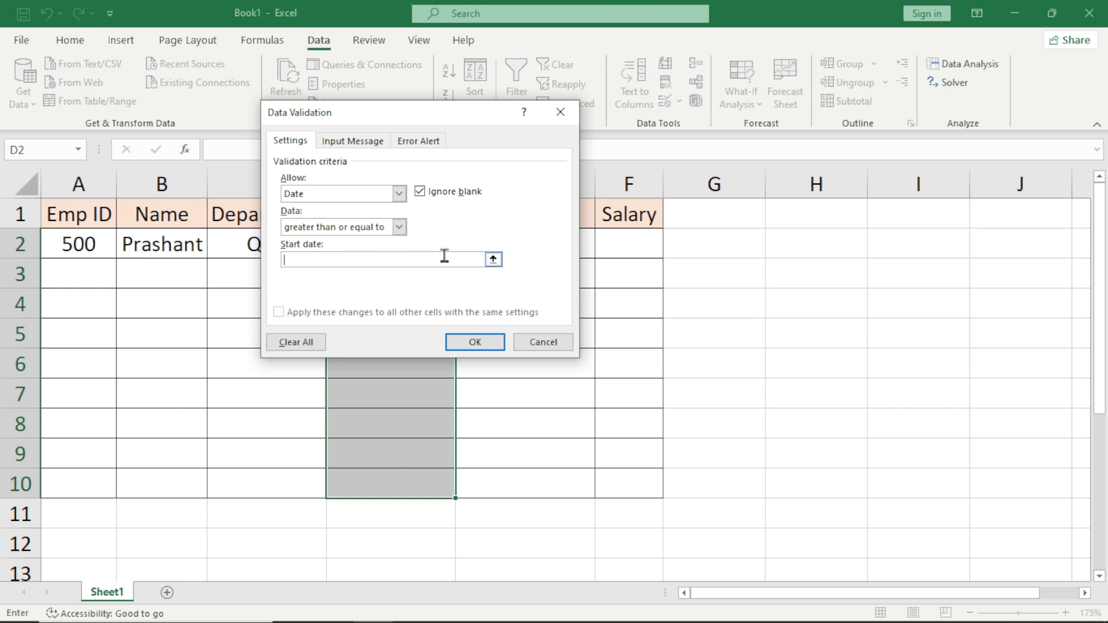
text(01-01-2020)
click(474, 341)
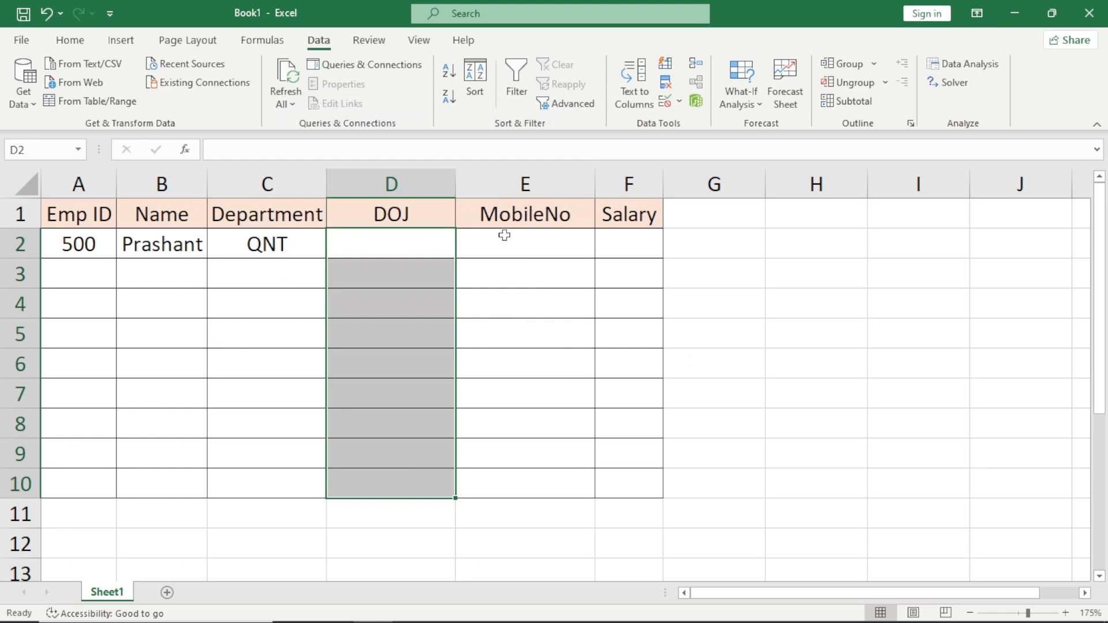
click(666, 103)
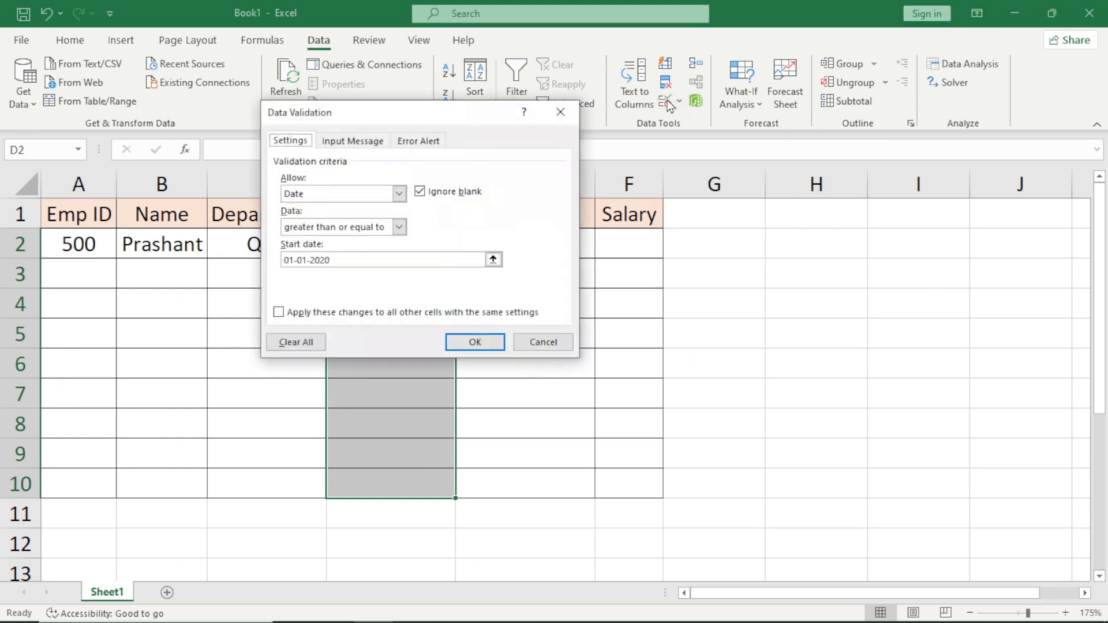
click(353, 196)
click(343, 249)
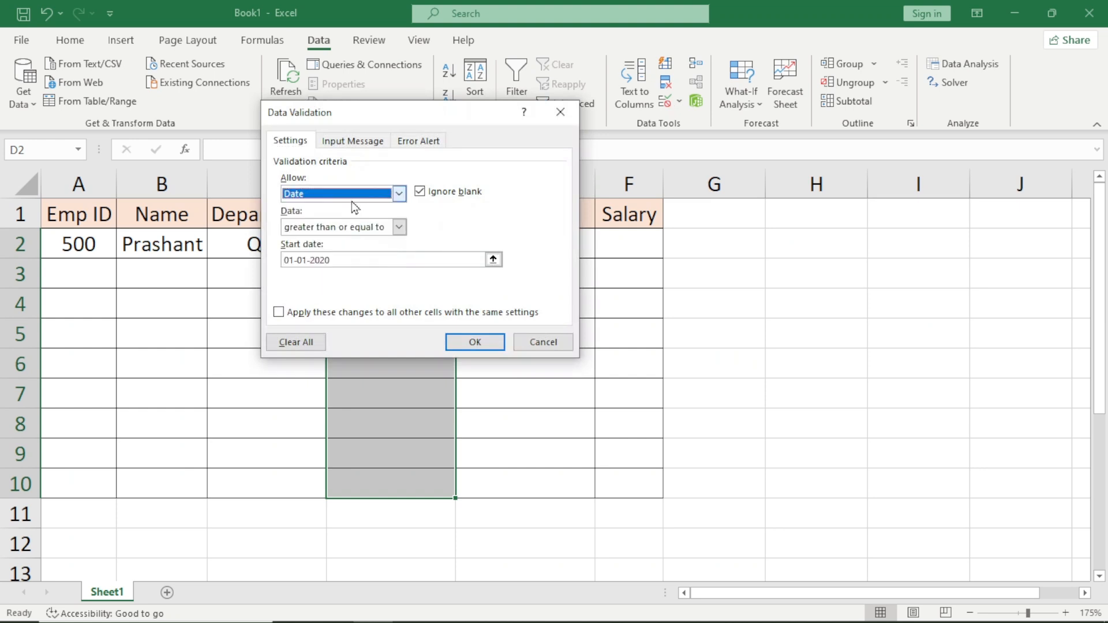
click(340, 228)
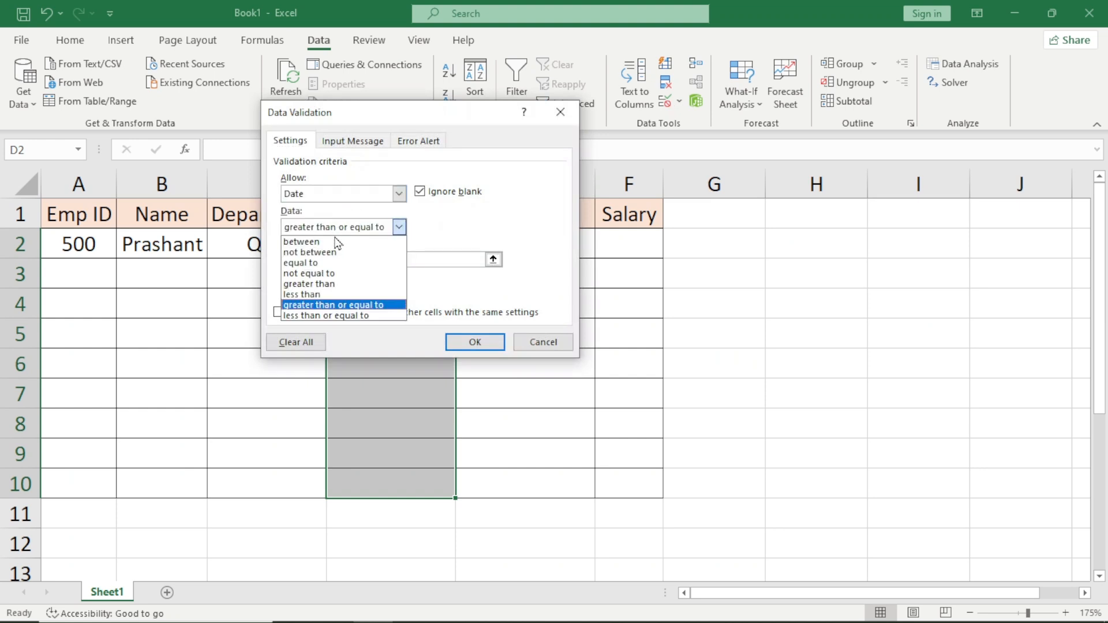
click(337, 242)
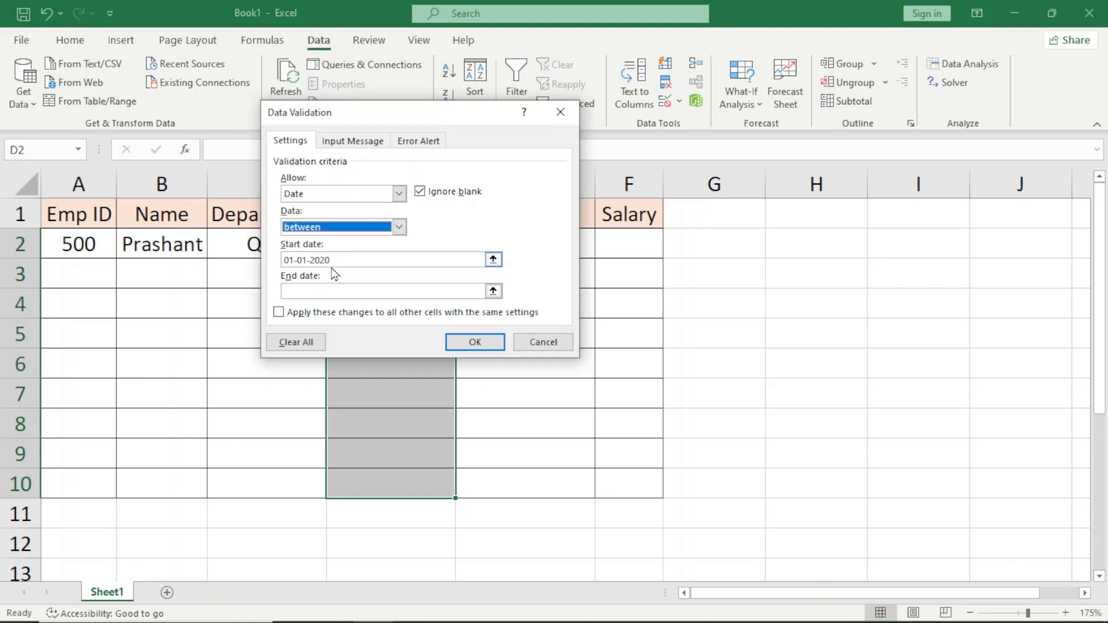
click(302, 291)
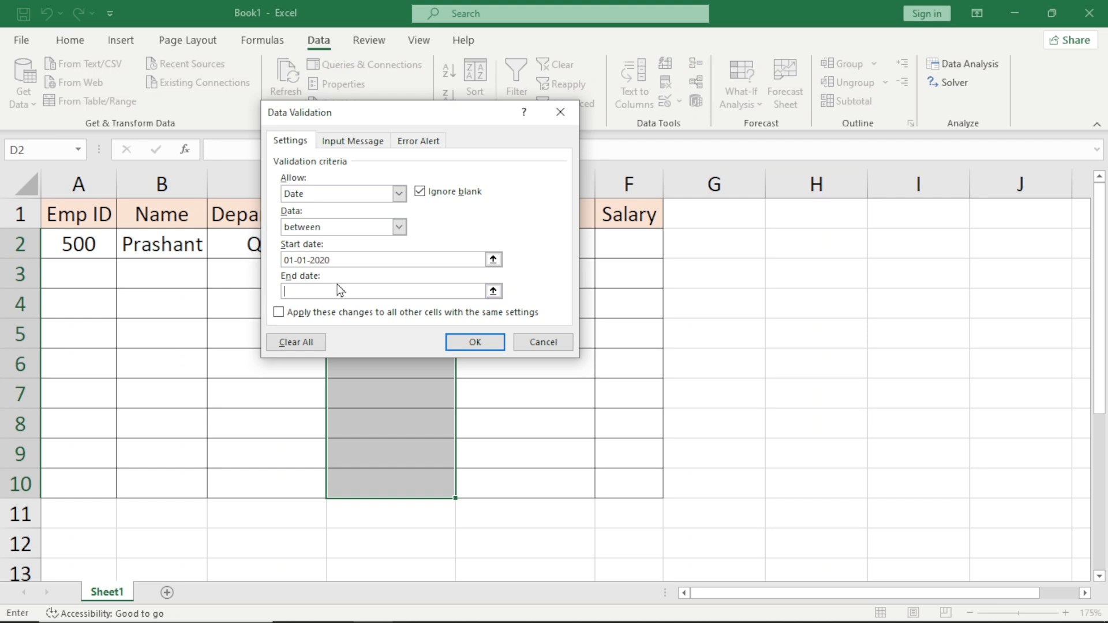
click(538, 343)
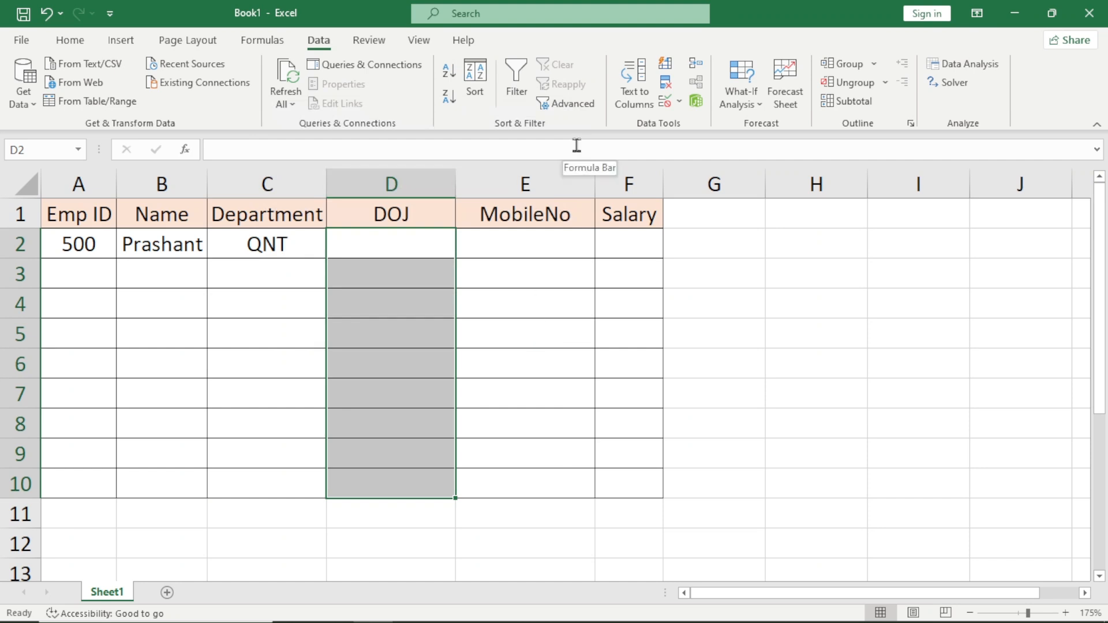
Test the DOJ rule by entering 21-12-2019 in D2, and discard the entry.
key(Up)
key(Down)
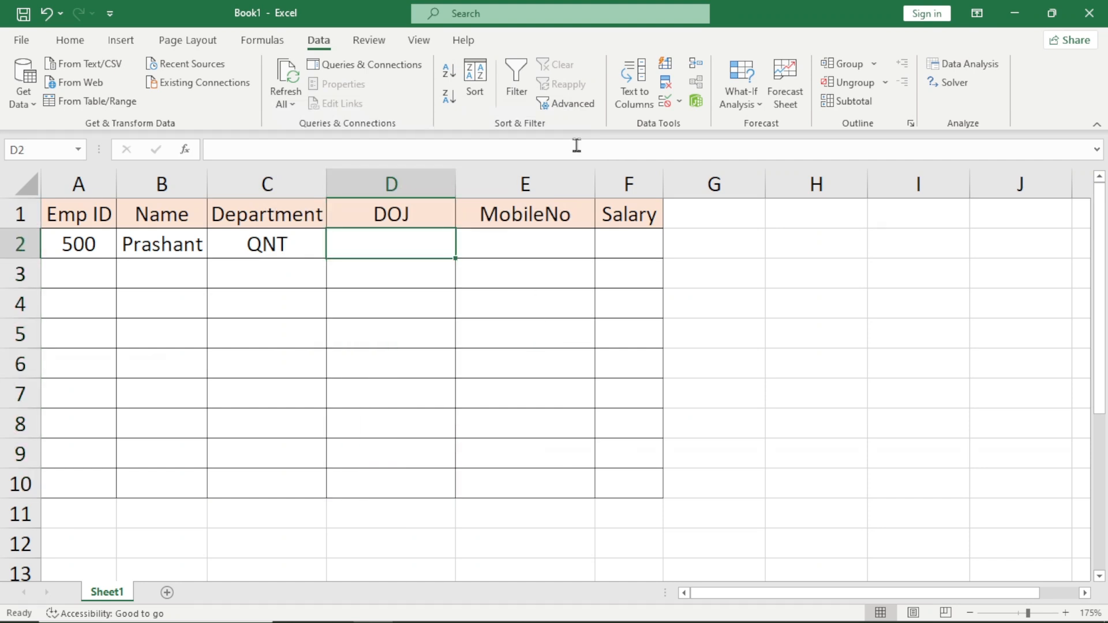
text(21-)
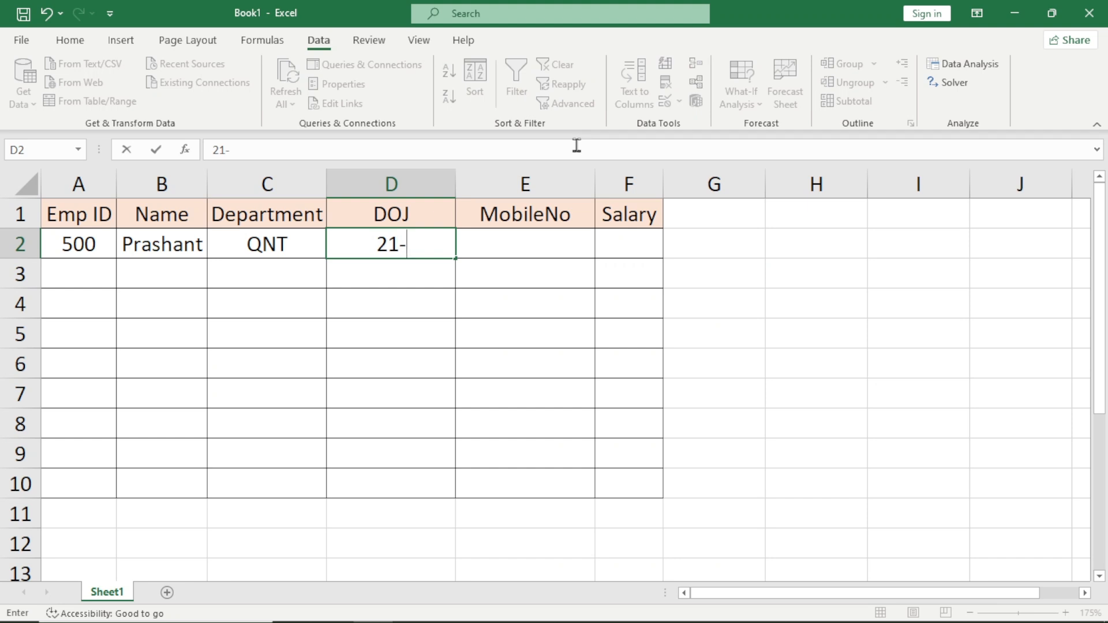
text(12-20)
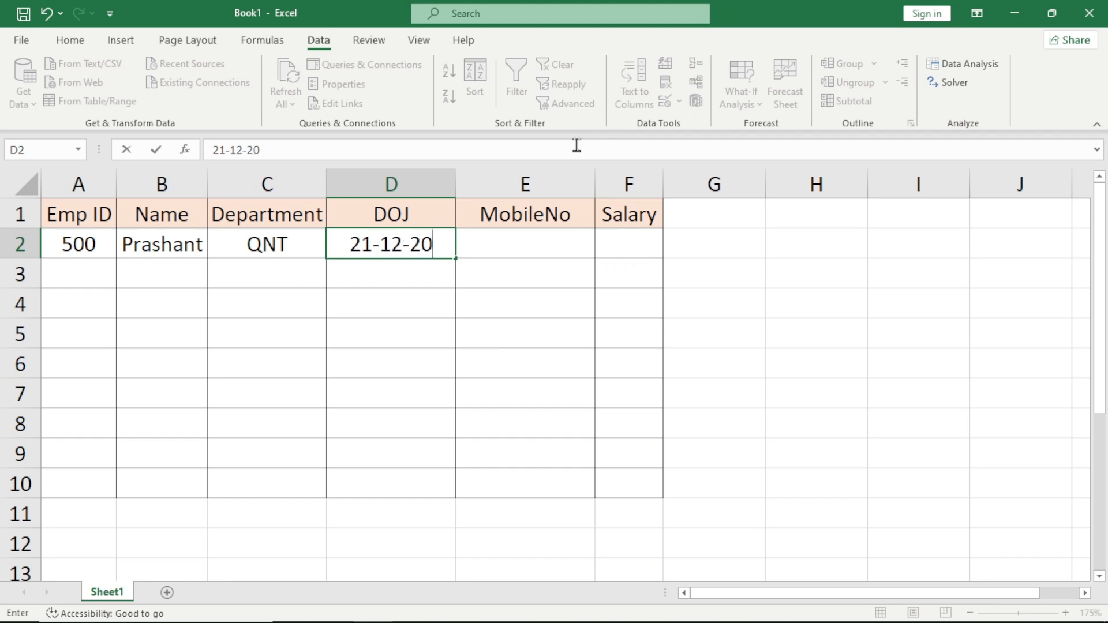
text(19)
key(Return)
key(Return)
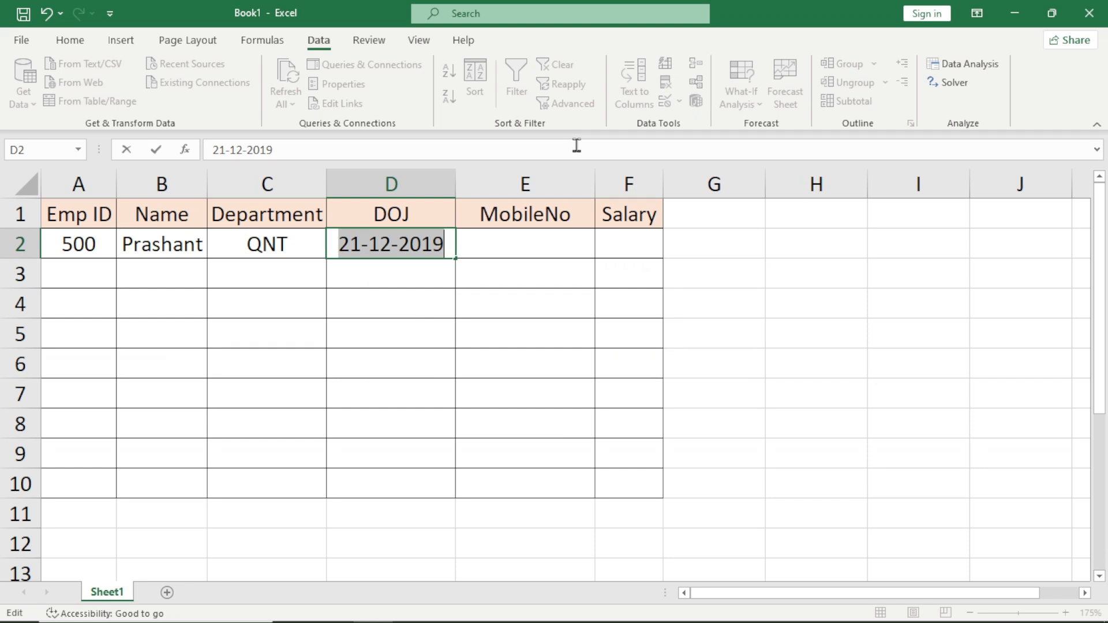
key(Escape)
Add an error alert to D2:D10 with the title "Invalid Date" and the message "Please insert valid DOJ".
key(shift+Down)
key(shift+Down)
key(shift+Down)
key(shift+Down)
key(shift+Down)
key(shift+Down)
key(shift+Down)
key(shift+Down)
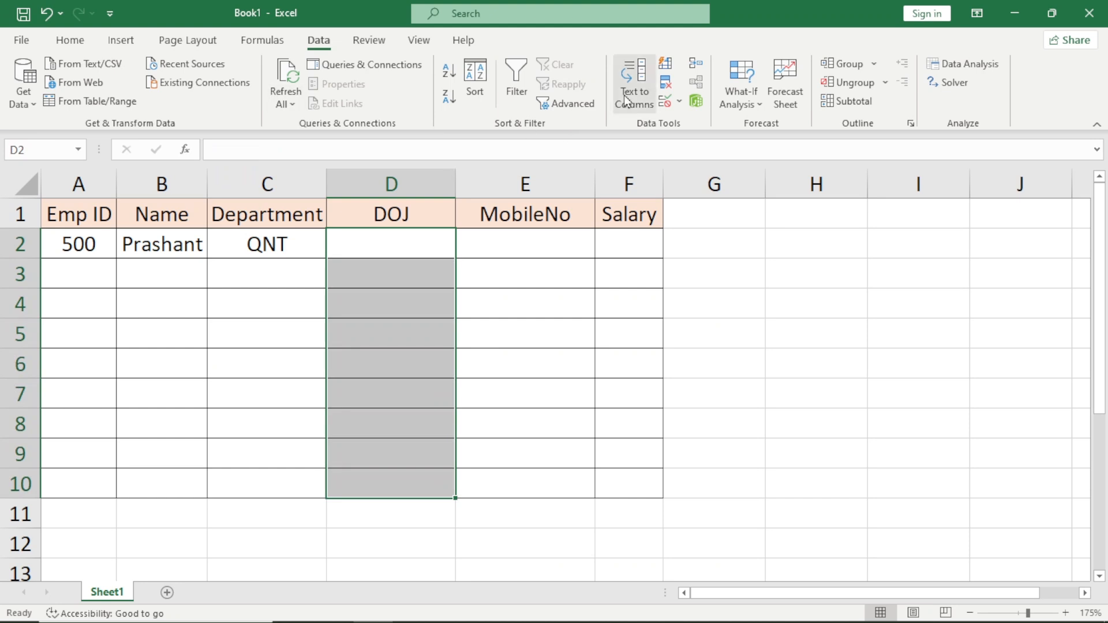
click(665, 100)
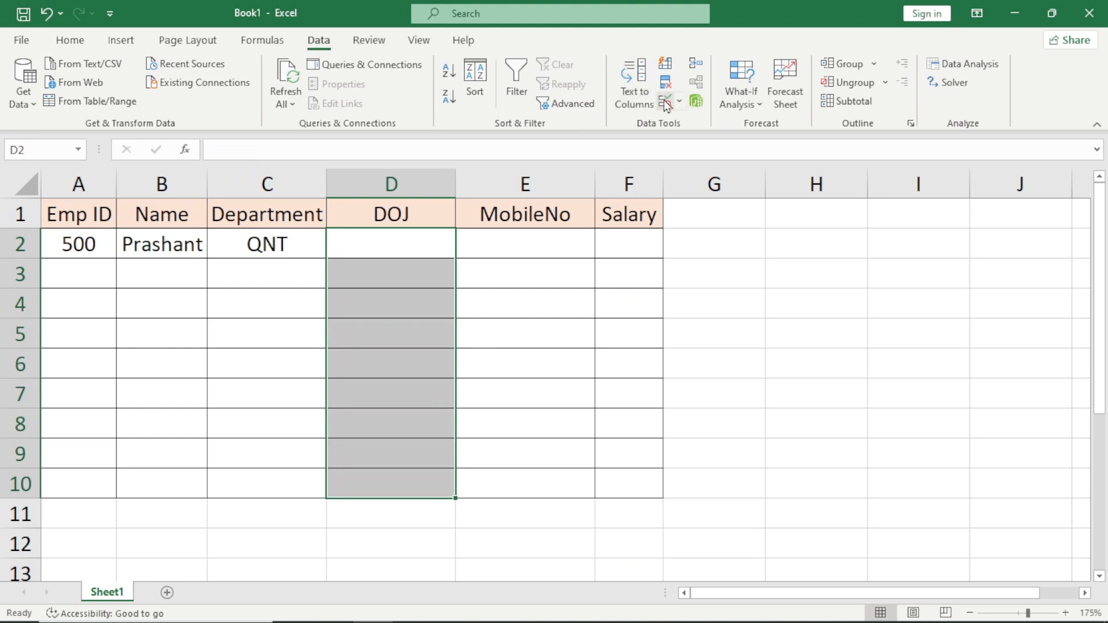
click(426, 143)
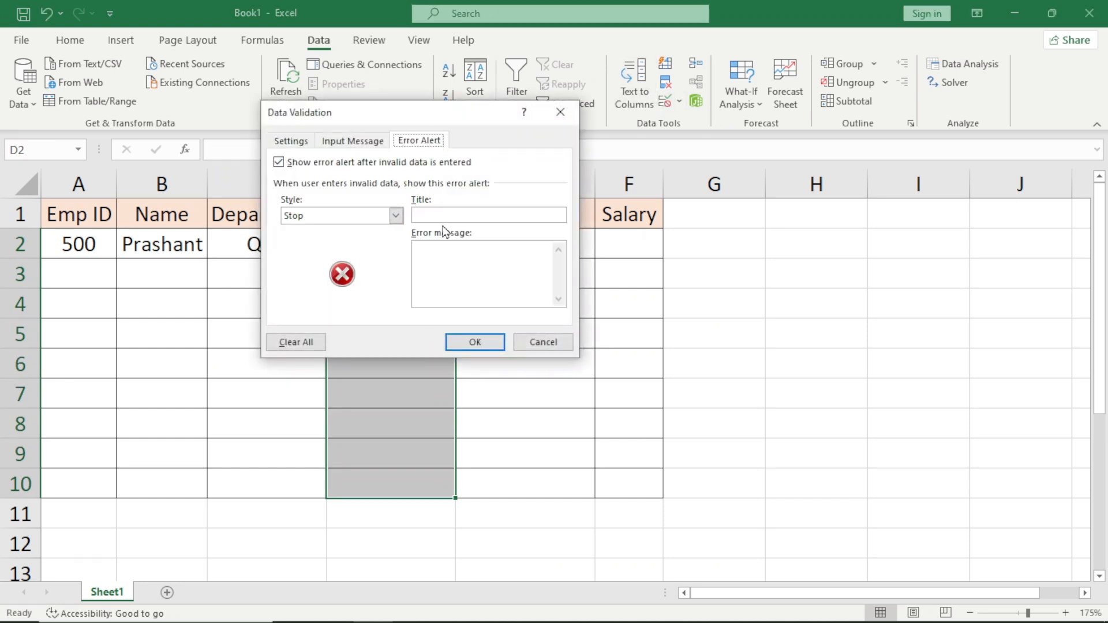
click(470, 214)
text(Invalid Date)
key(Tab)
text(Please)
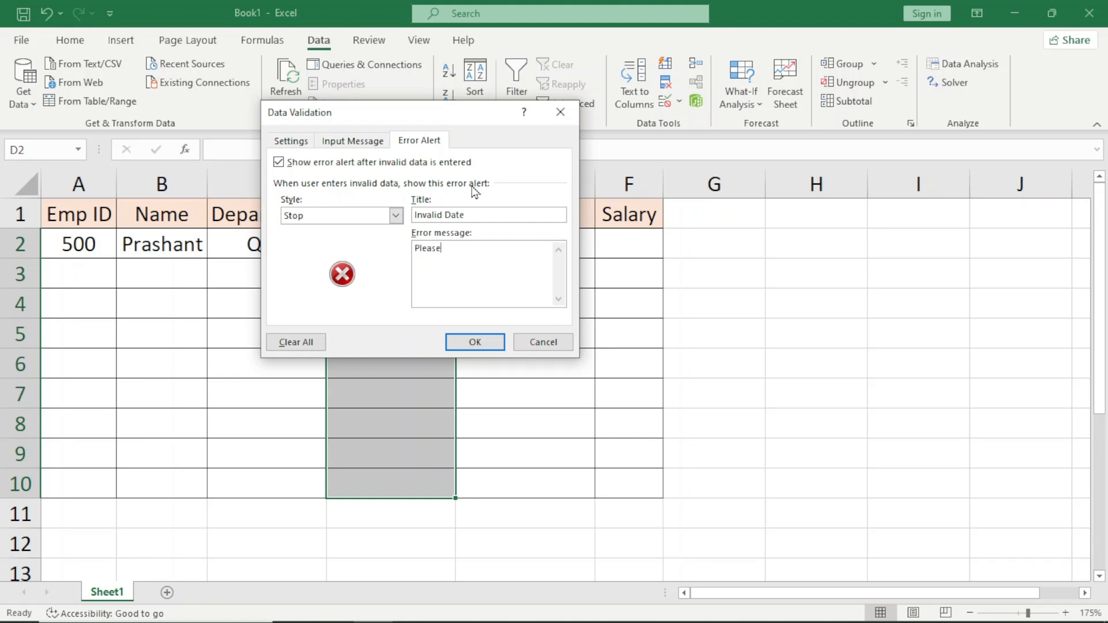
text( insert valid DOJ)
click(470, 341)
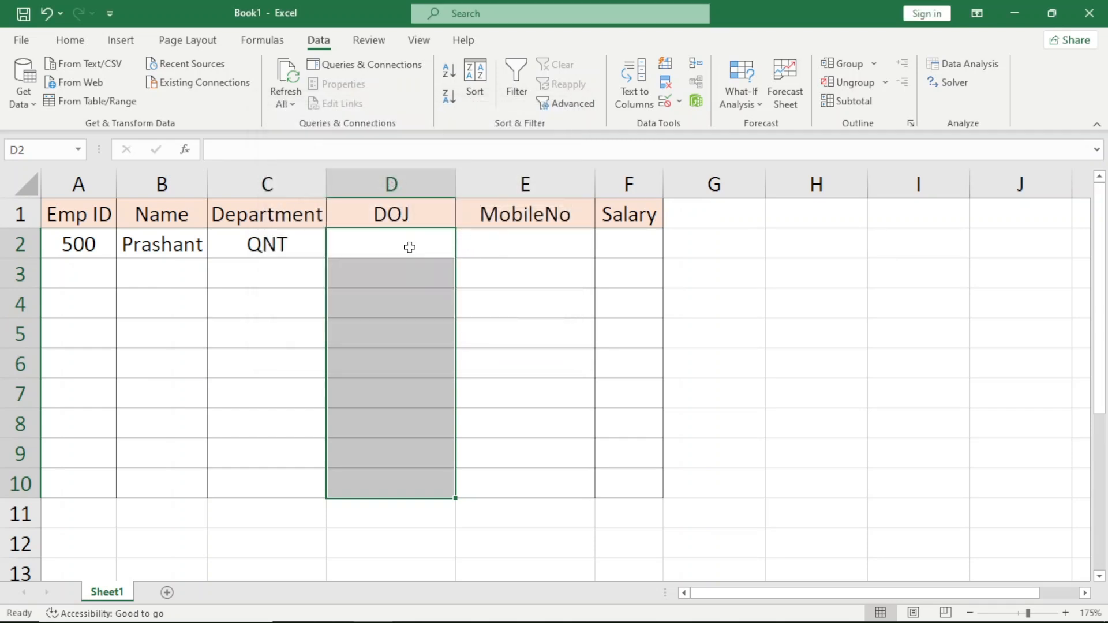
Test the DOJ error alert by entering 12-12-2019 in D2, and discard the entry.
text(12-12-)
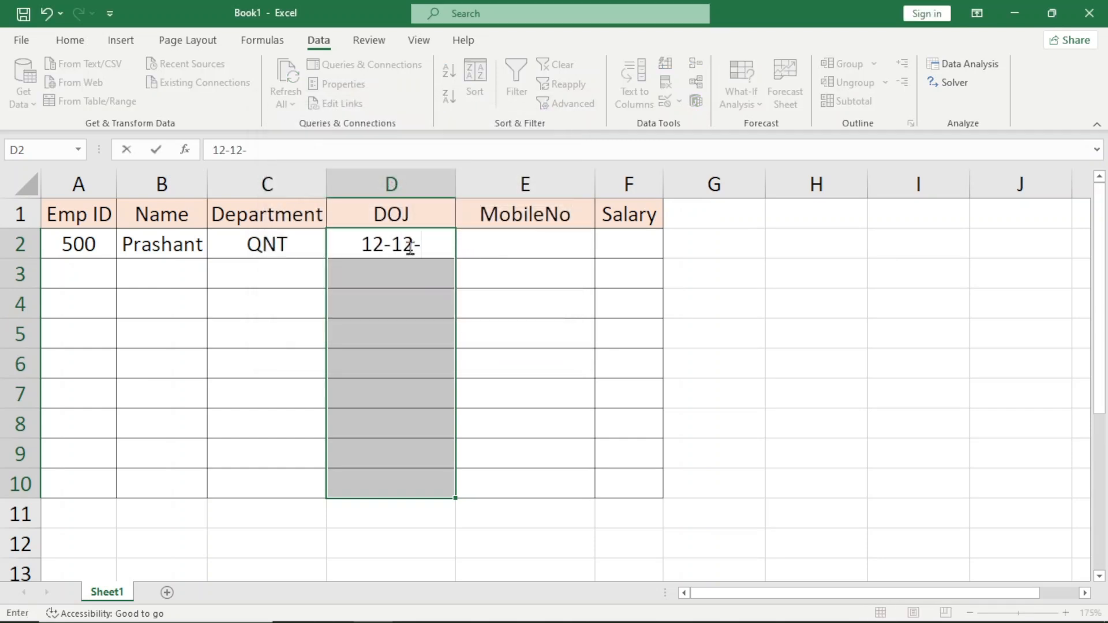
text(2019)
key(Return)
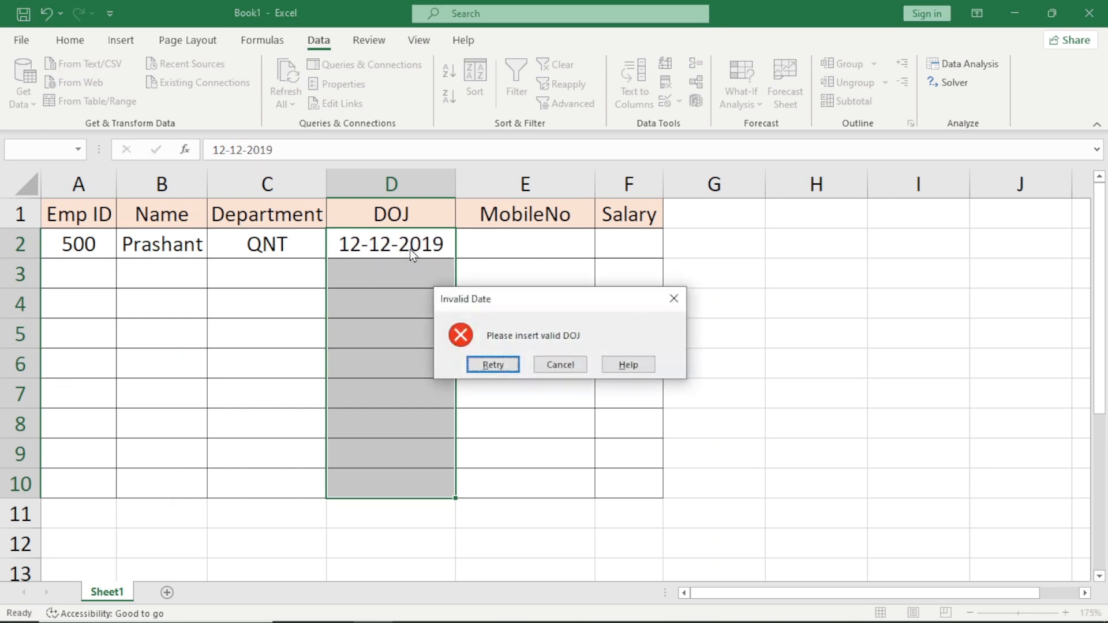
key(Return)
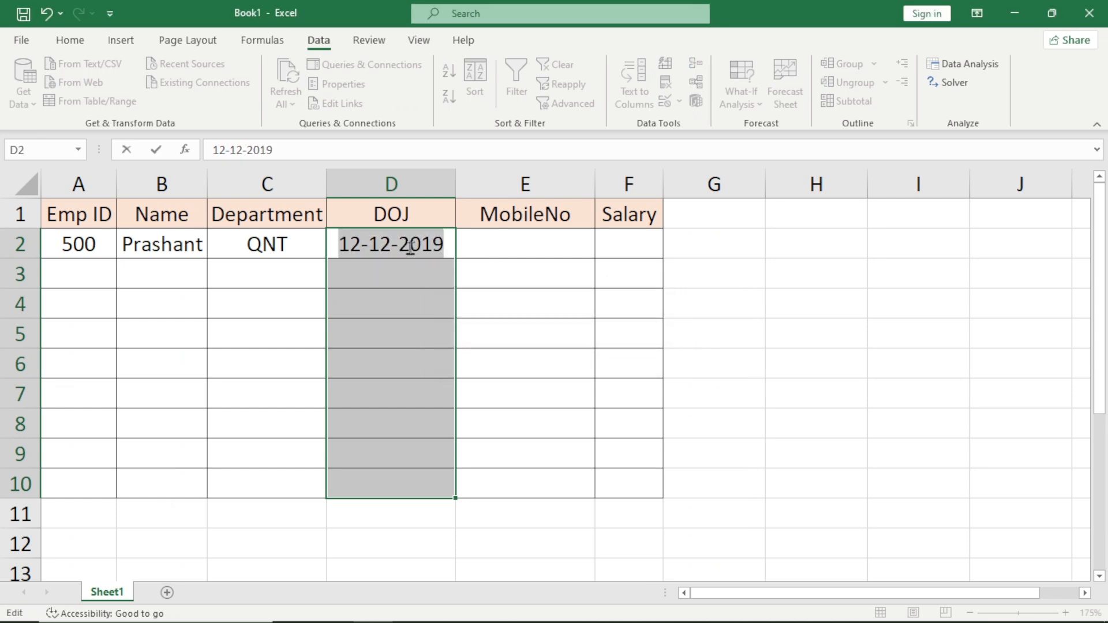
key(Escape)
Enter the joining date 01-01-2020 in D2.
click(409, 247)
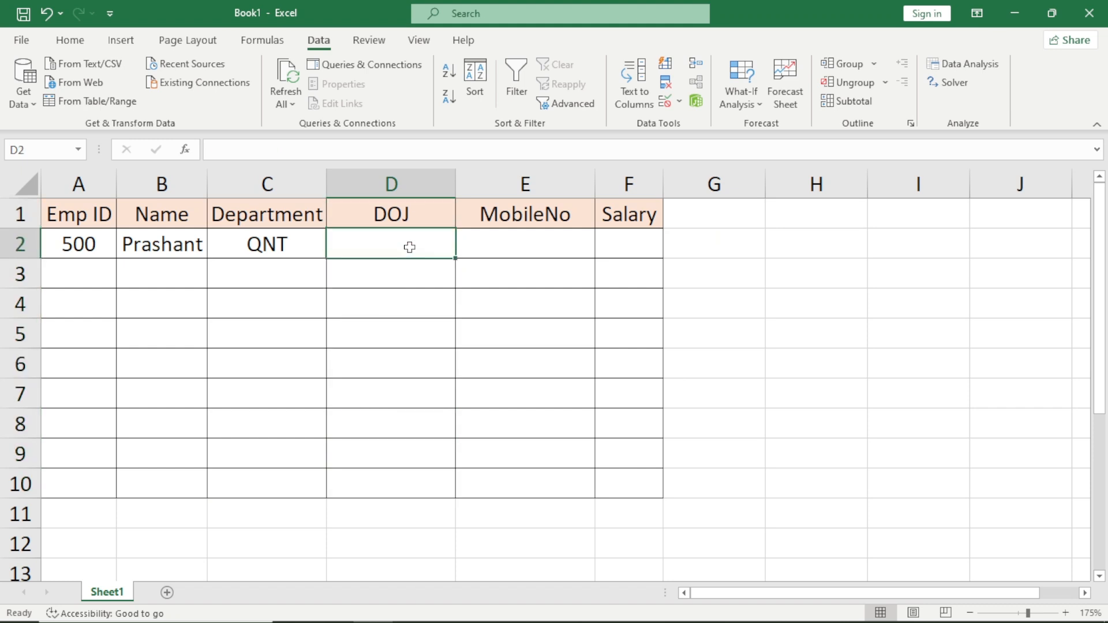
text(01-01-)
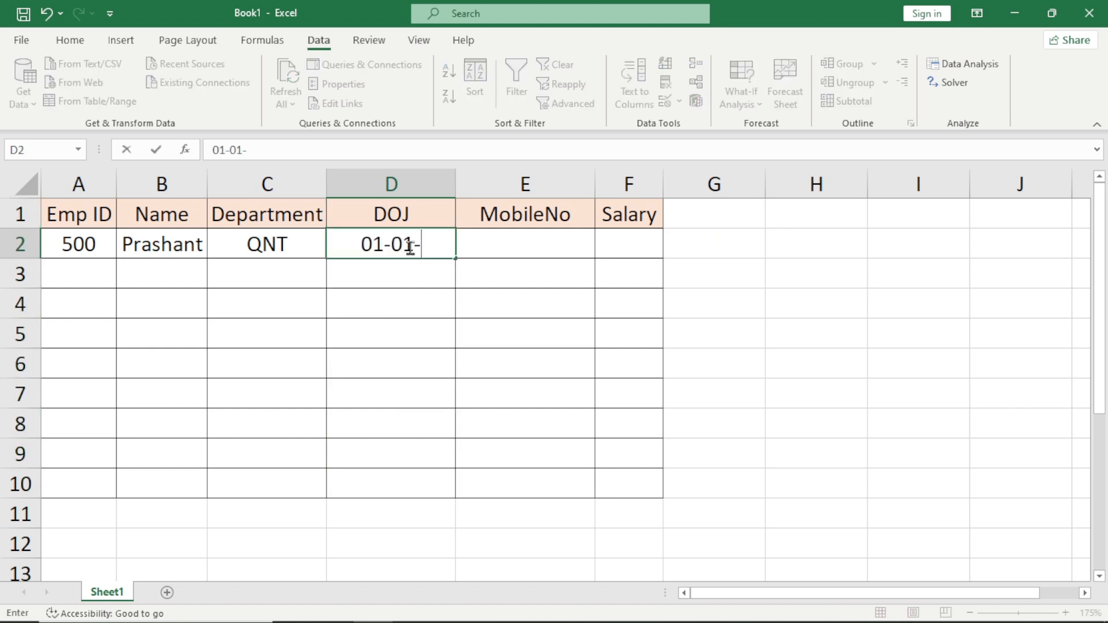
text(5)
key(BackSpace)
text(2020)
key(Return)
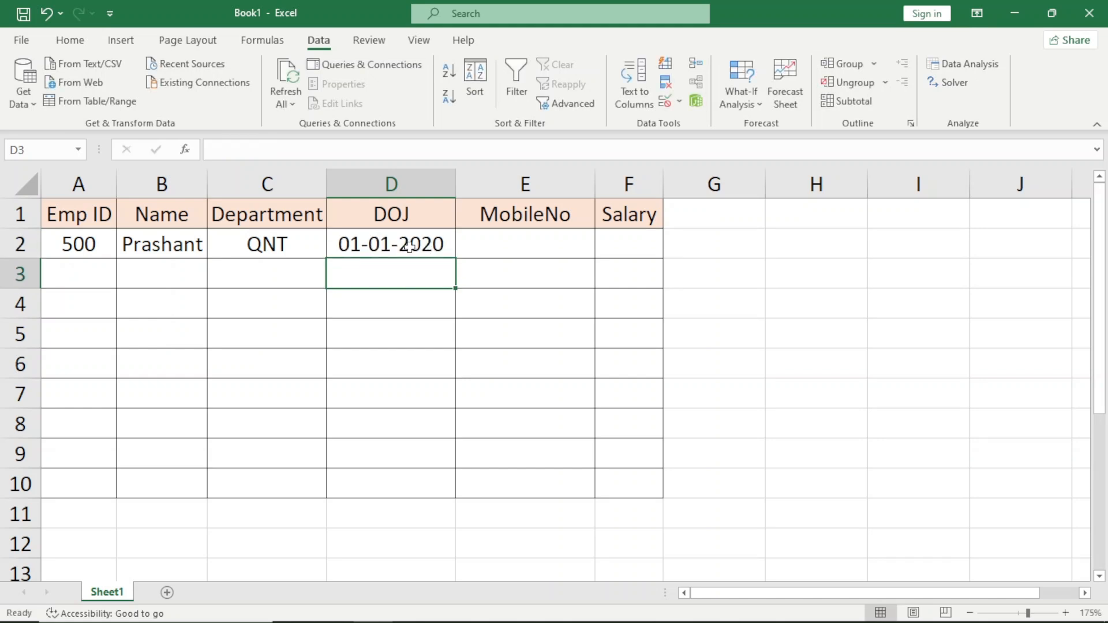
Select the MobileNo cells E2:E10 and set their data validation to allow the Text length type.
click(409, 247)
key(Right)
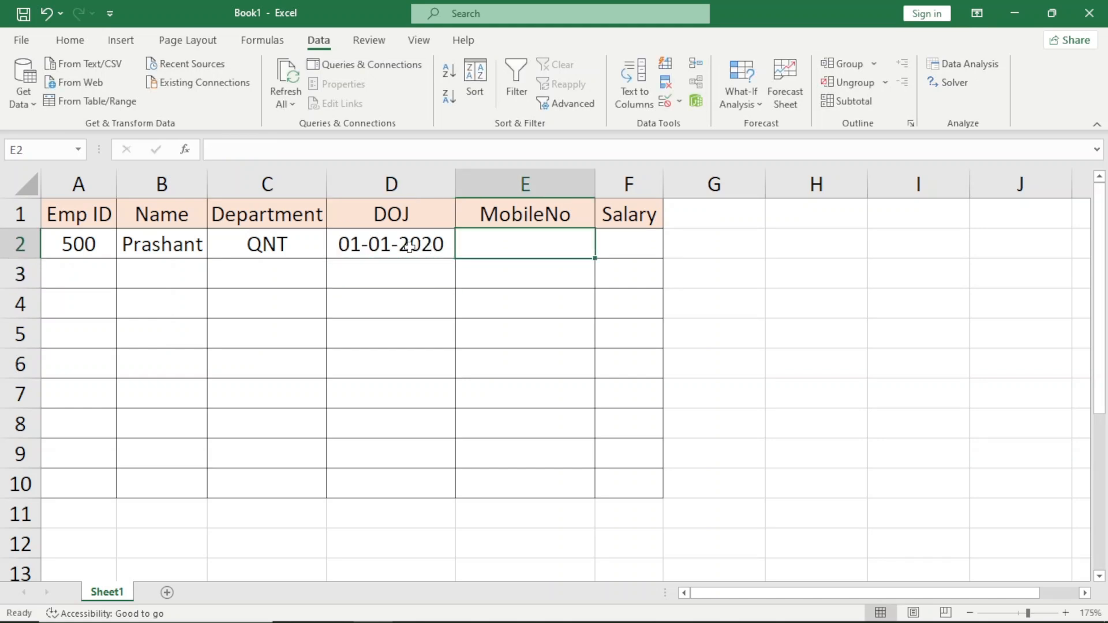
key(shift+Down)
key(shift+Down)
key(shift+Down)
key(shift+Down)
key(shift+Down)
key(shift+Down)
key(shift+Down)
key(shift+Down)
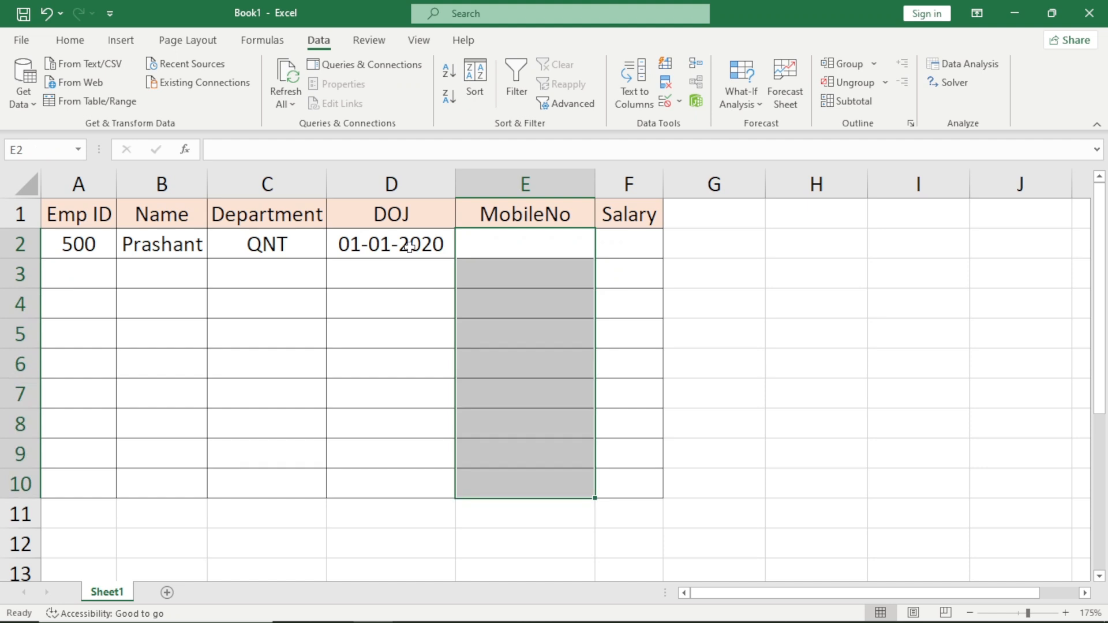
click(663, 101)
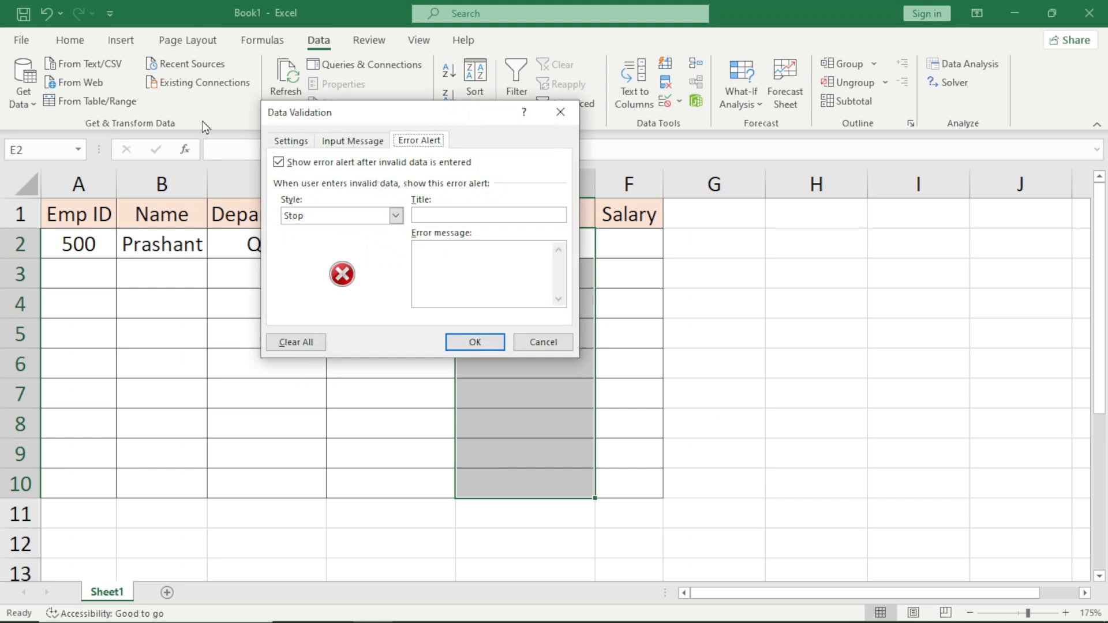
click(290, 142)
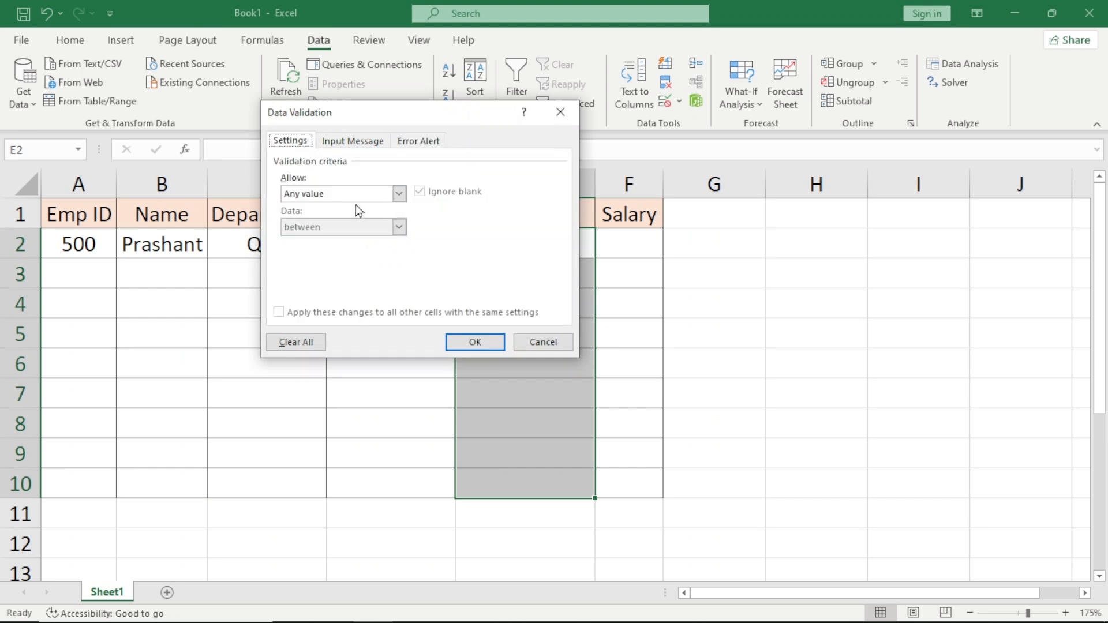
click(397, 193)
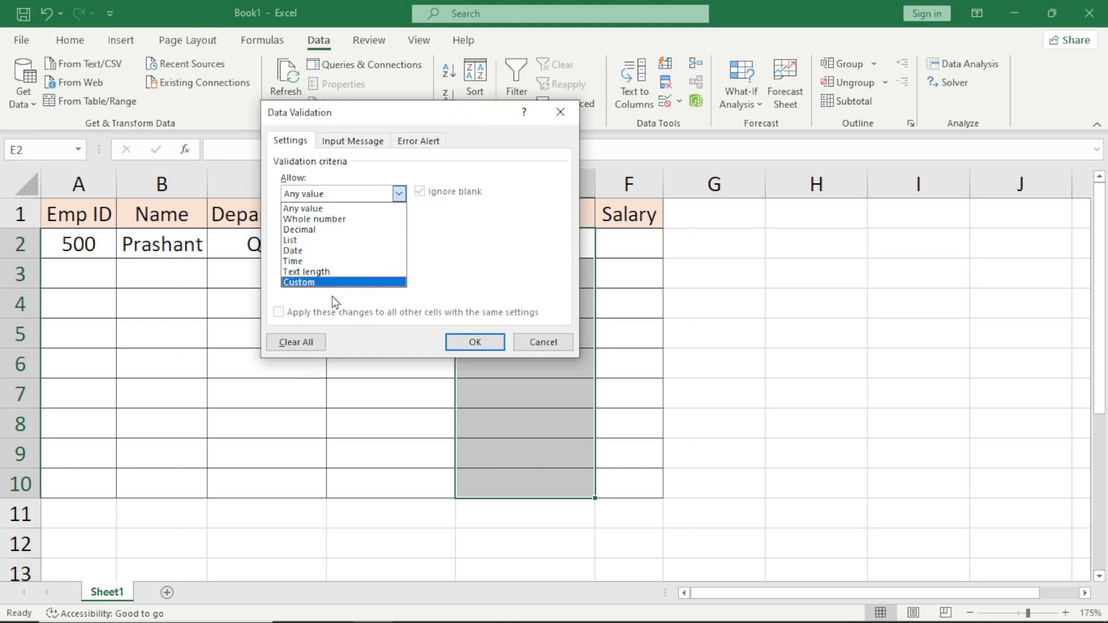
click(337, 271)
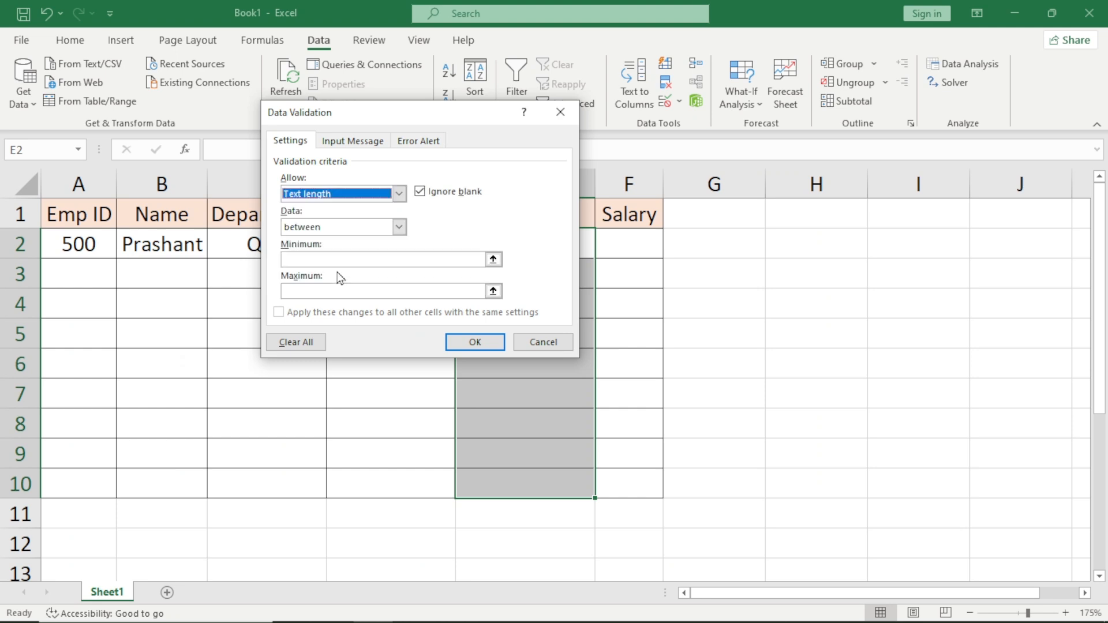
click(345, 200)
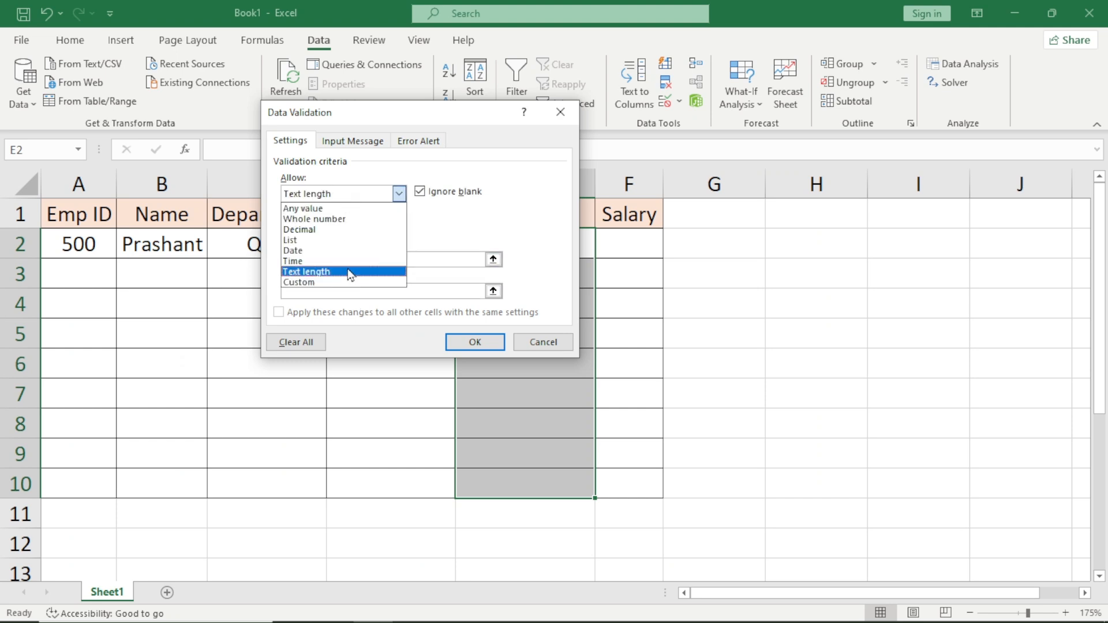
click(347, 272)
Restrict the MobileNo text length to equal to 10.
click(350, 228)
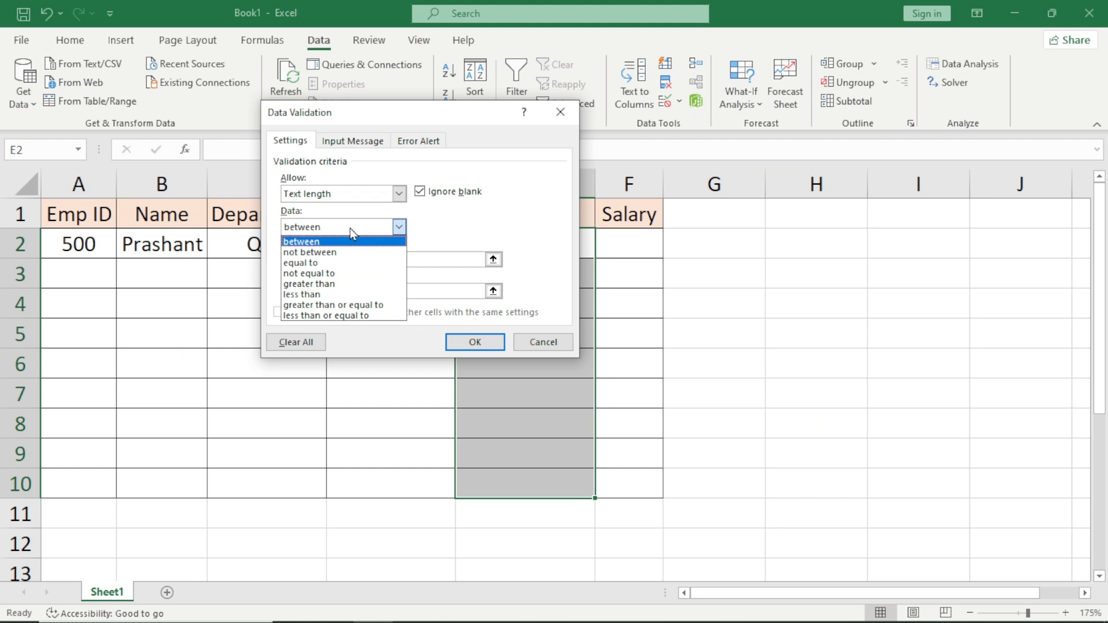
click(344, 263)
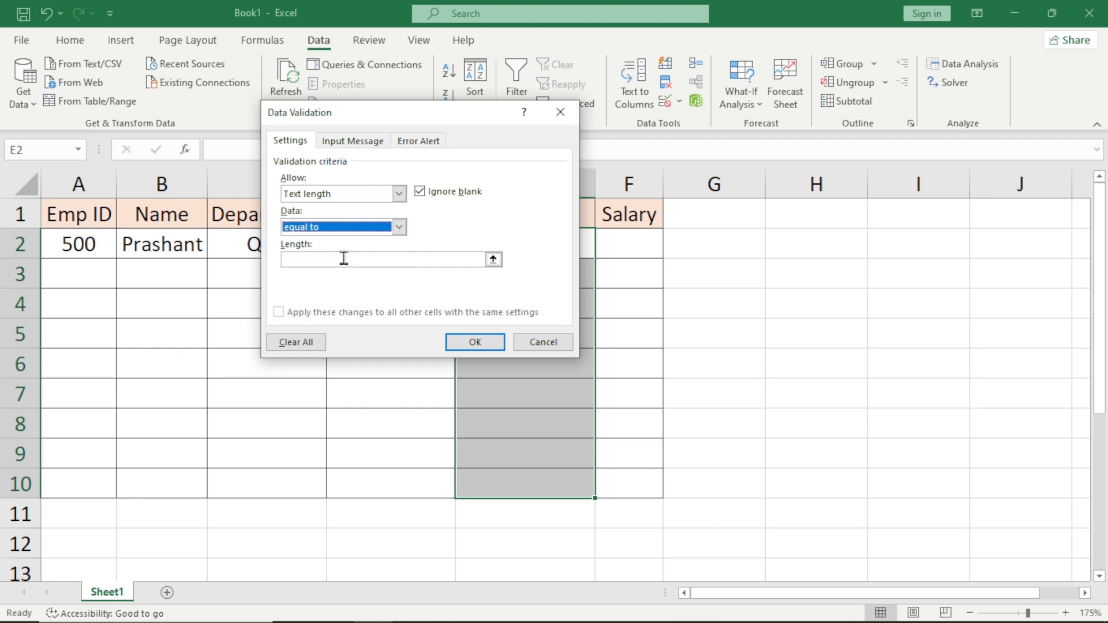
click(348, 258)
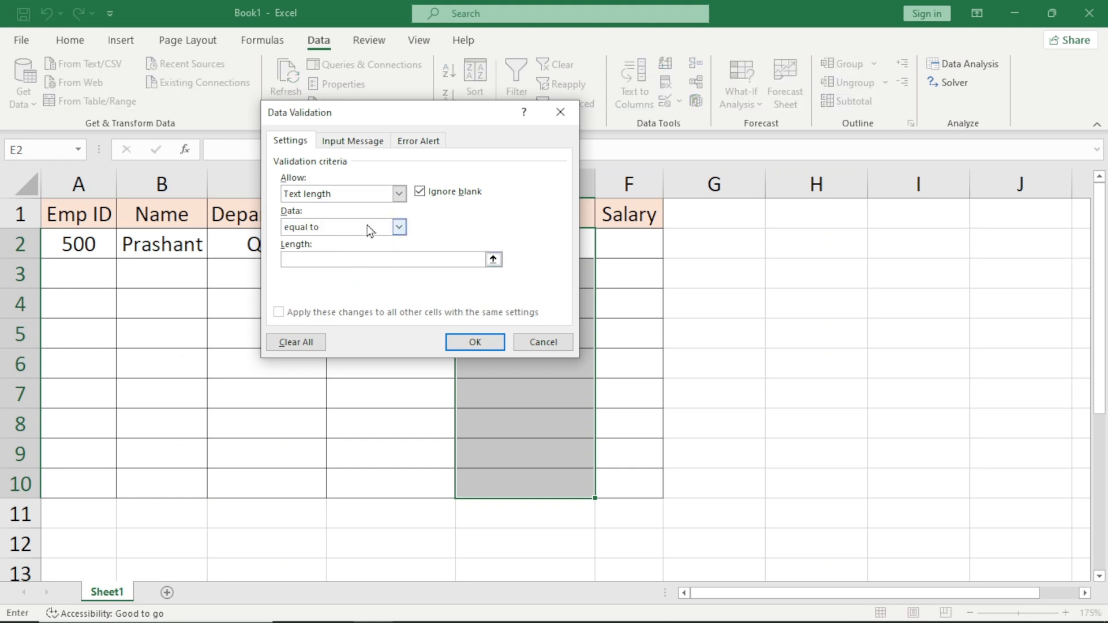
text(10)
Add an error alert titled "Invalid Mobile Number" with the message "Please enter valid mobile number", and apply the MobileNo rule.
click(435, 143)
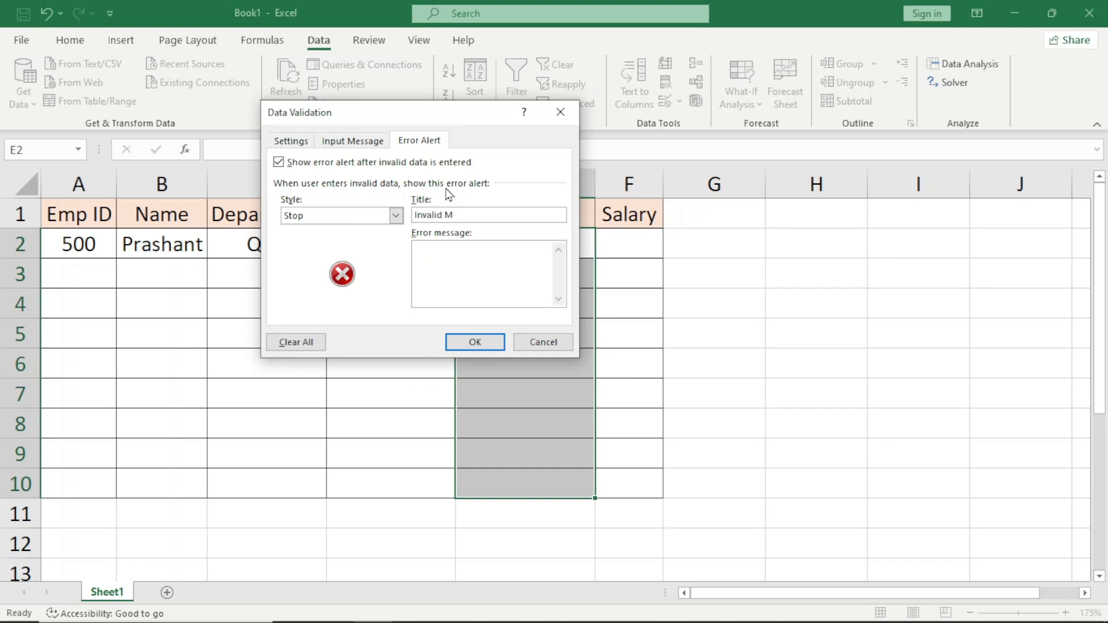
text(Number)
key(Tab)
text(Please enter valid mobile)
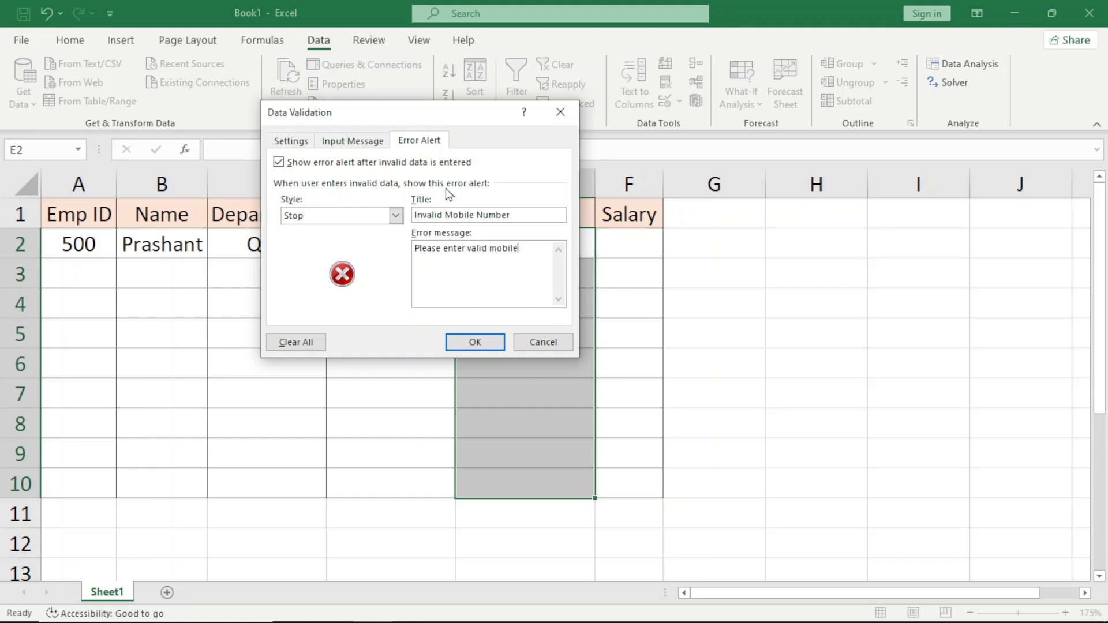
text( number)
click(477, 343)
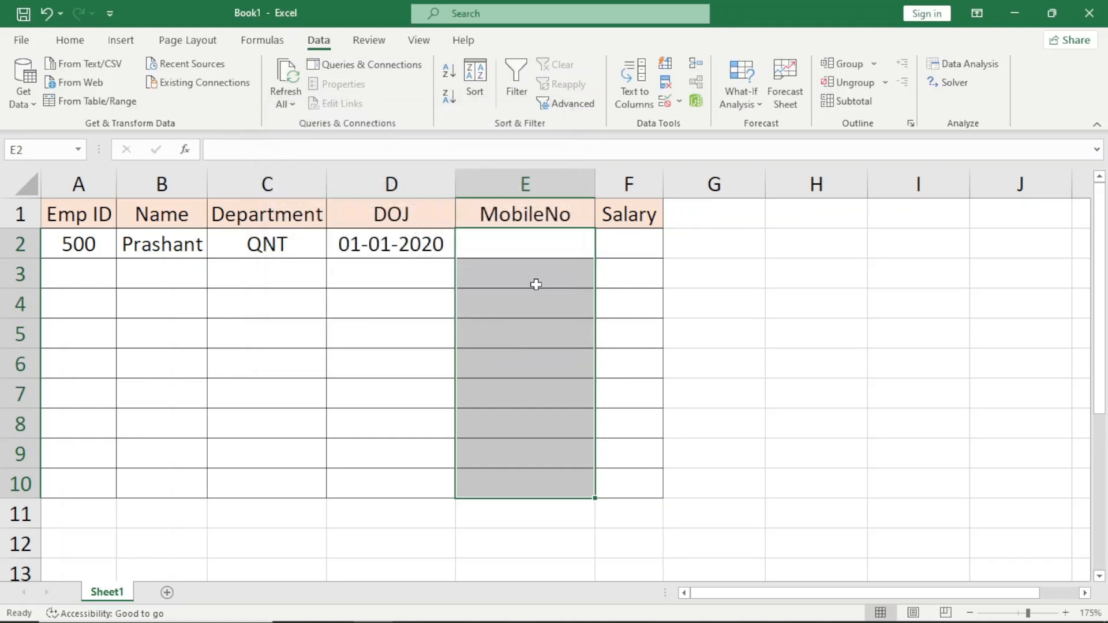
Test the MobileNo rule by entering a six-digit number in E2, and discard the entry.
text(954524)
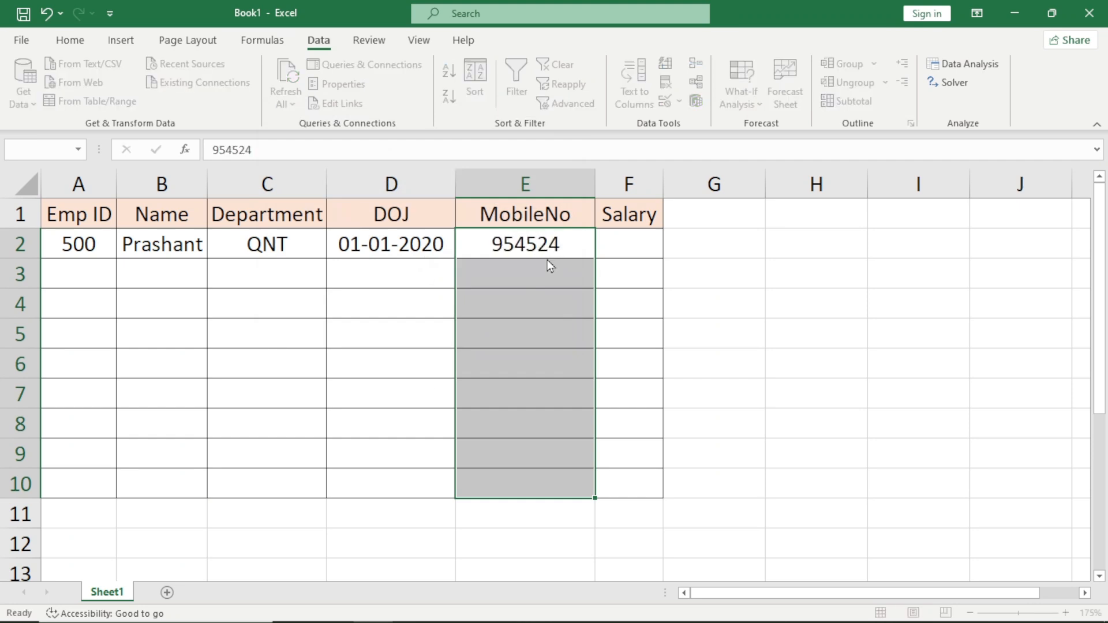
key(Return)
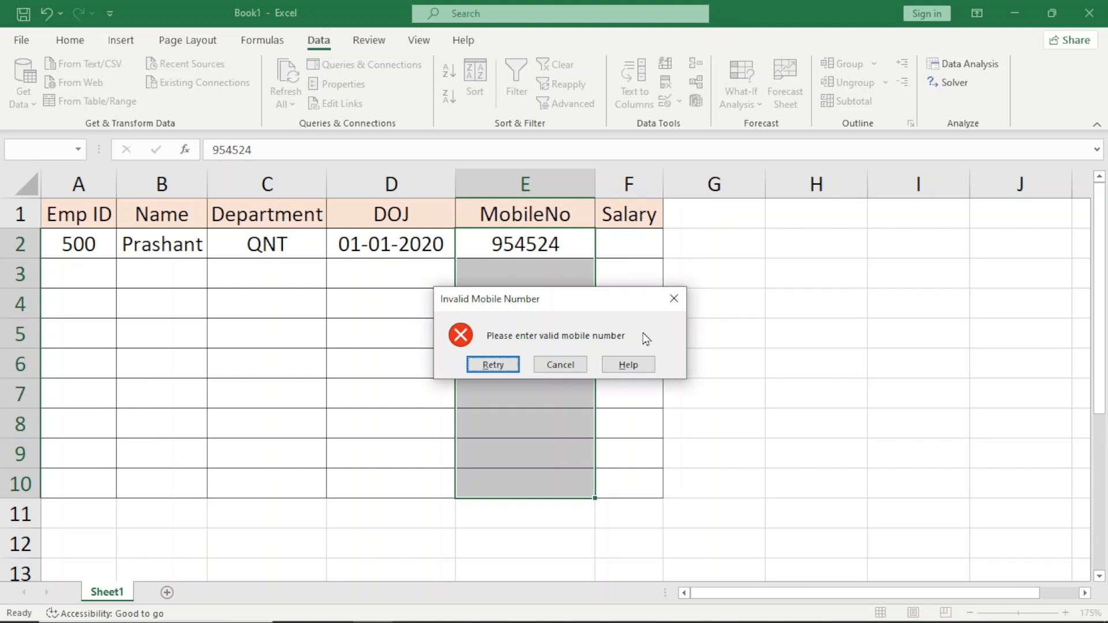
key(Escape)
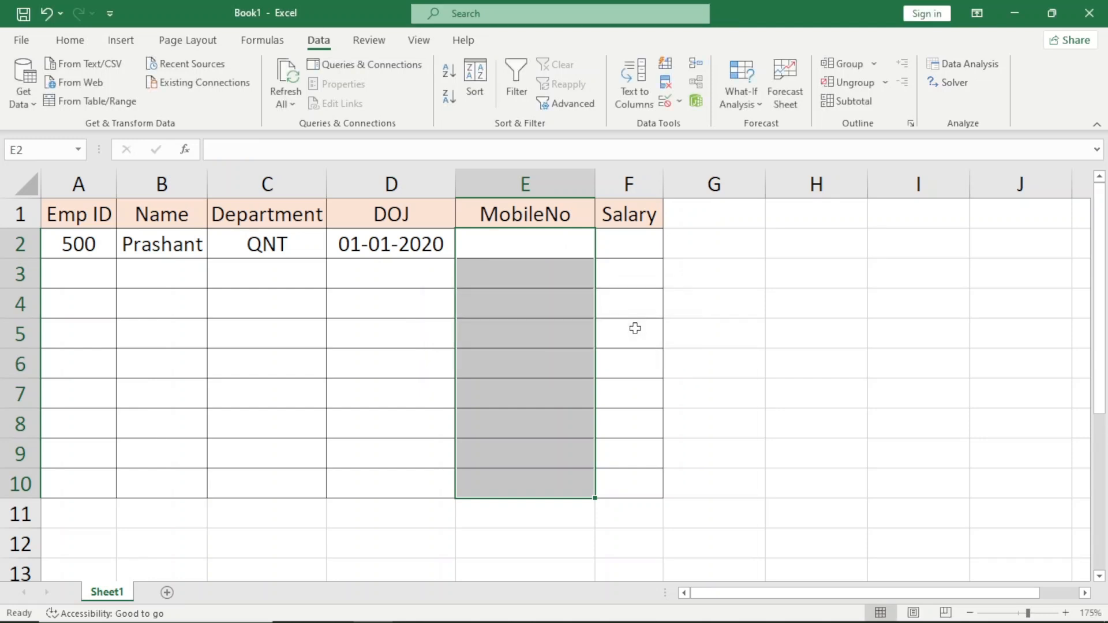
key(Right)
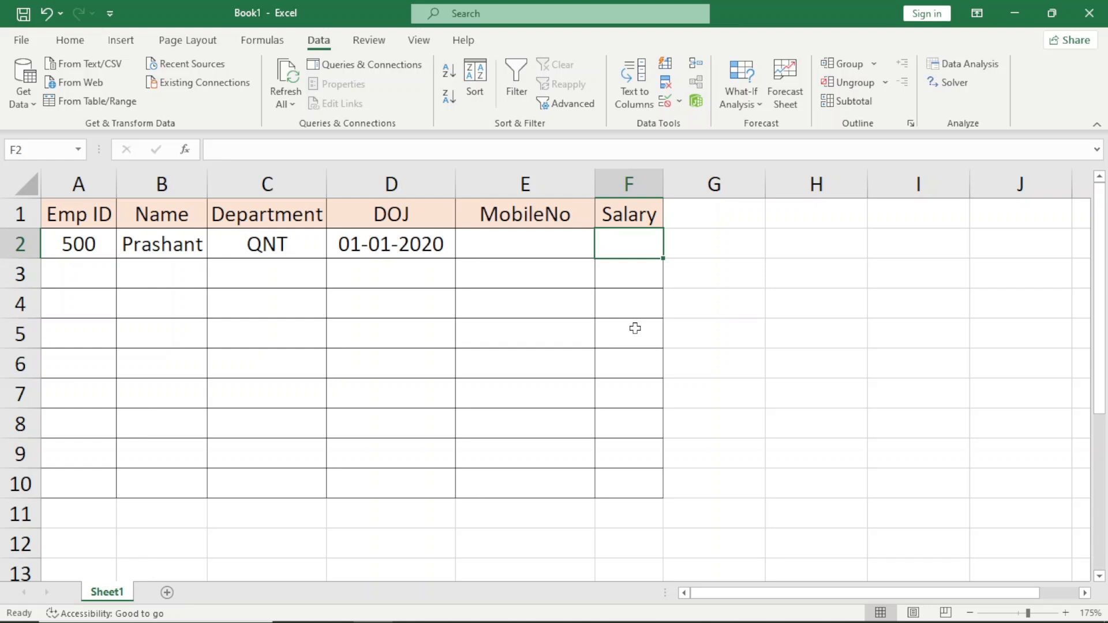
key(Left)
key(Left)
key(Left)
key(Left)
key(Left)
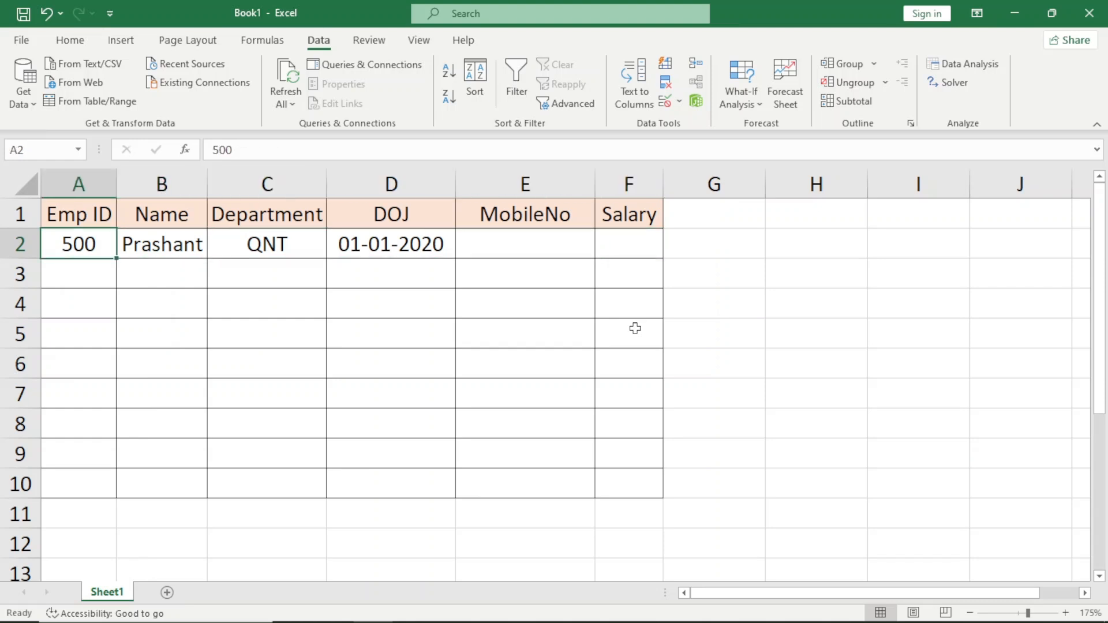
key(shift+Down)
key(shift+Down)
key(shift+Down)
key(shift+Down)
key(shift+Down)
key(shift+Down)
key(shift+Down)
key(shift+Down)
key(Right)
key(Right)
key(Right)
key(Right)
key(Right)
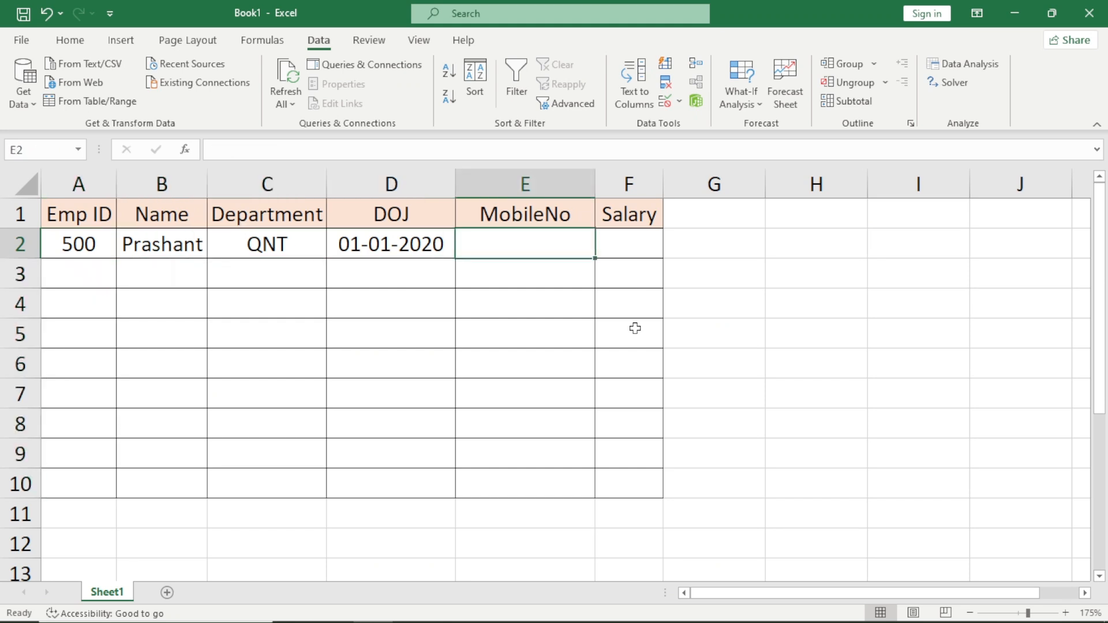
Select the Salary cells F2:F10 and set their data validation to allow the Decimal type.
key(shift+Down)
key(shift+Down)
key(shift+Down)
key(shift+Down)
key(shift+Down)
key(shift+Down)
key(shift+Down)
key(shift+Down)
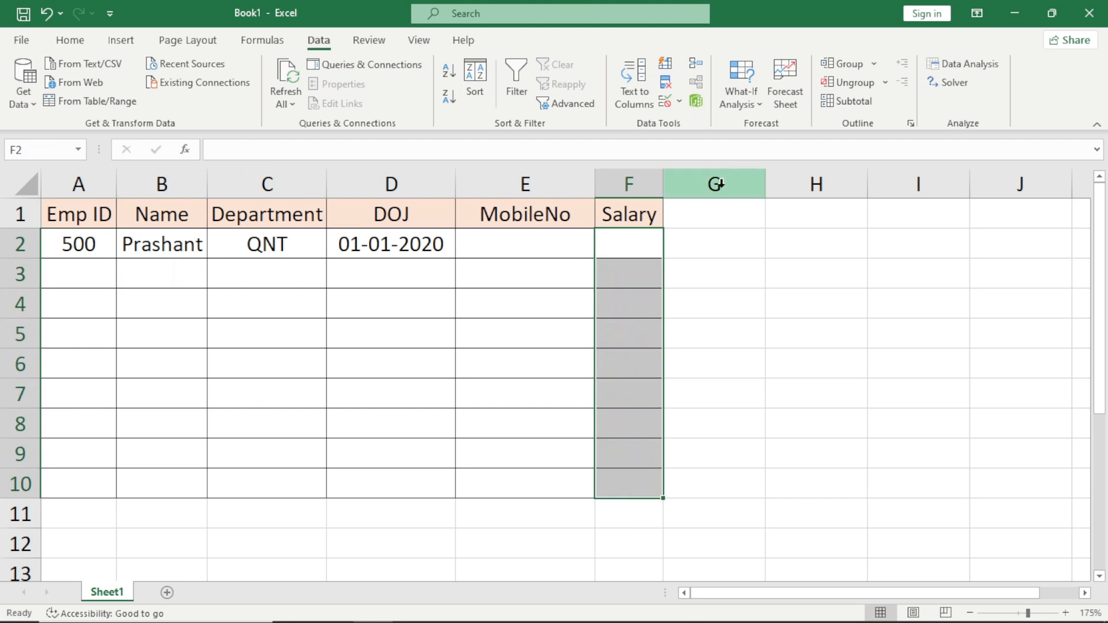
click(665, 104)
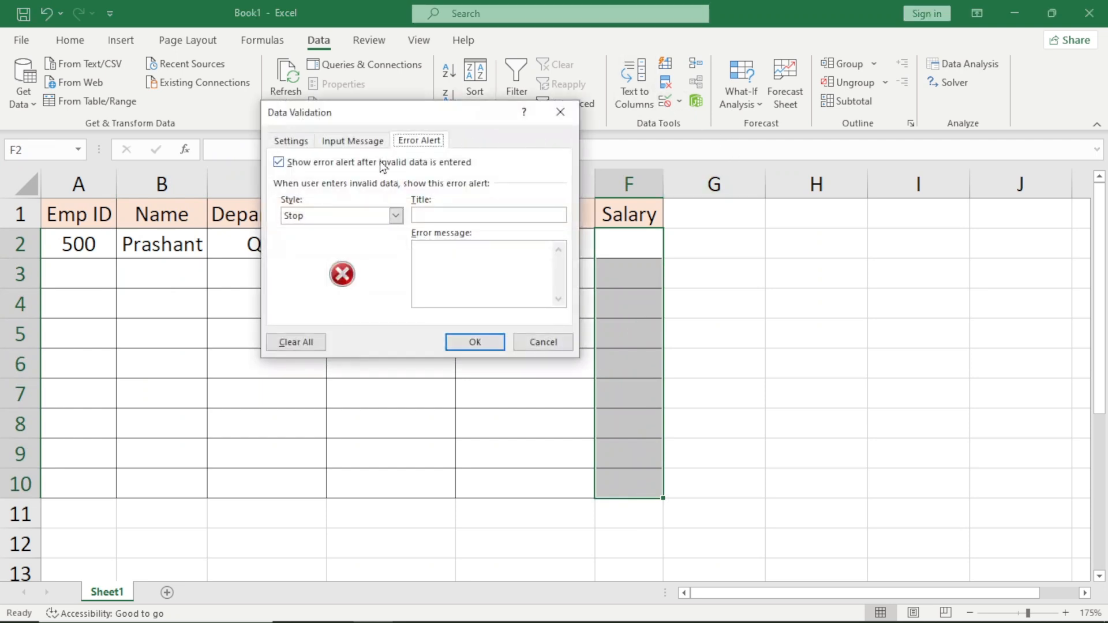
click(287, 141)
click(322, 195)
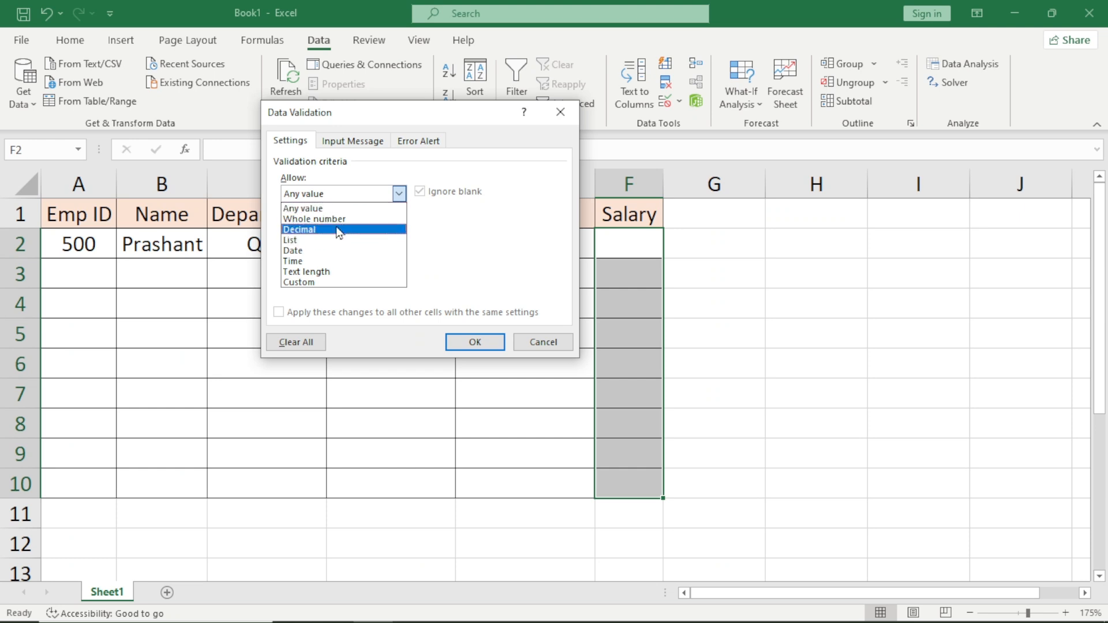
click(354, 229)
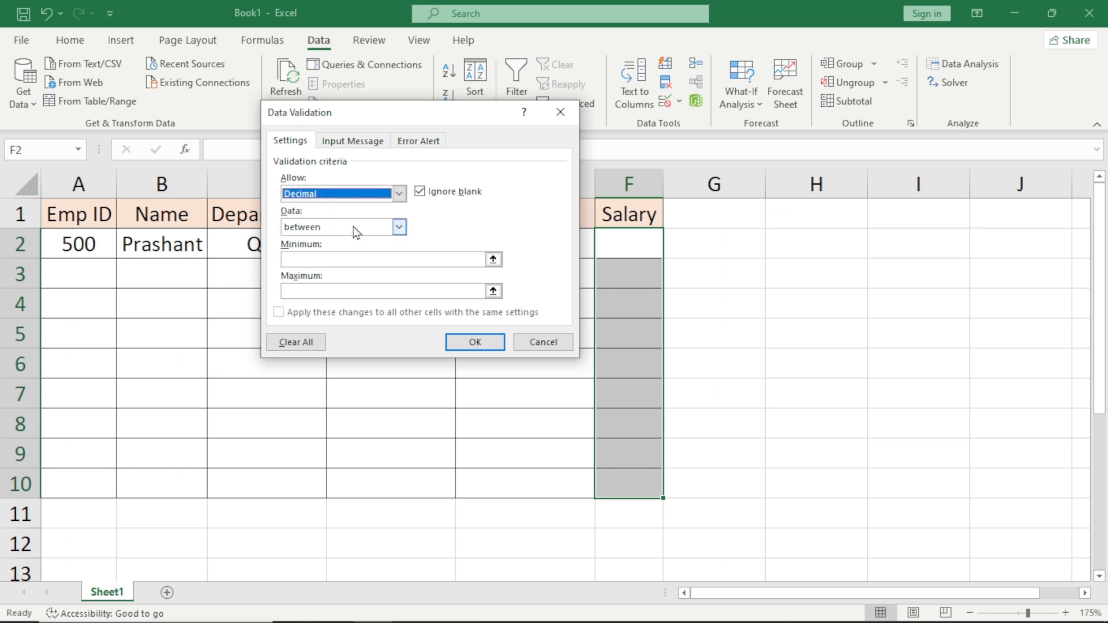
Restrict the Salary values to greater than or equal to 10000 and apply the rule.
click(357, 230)
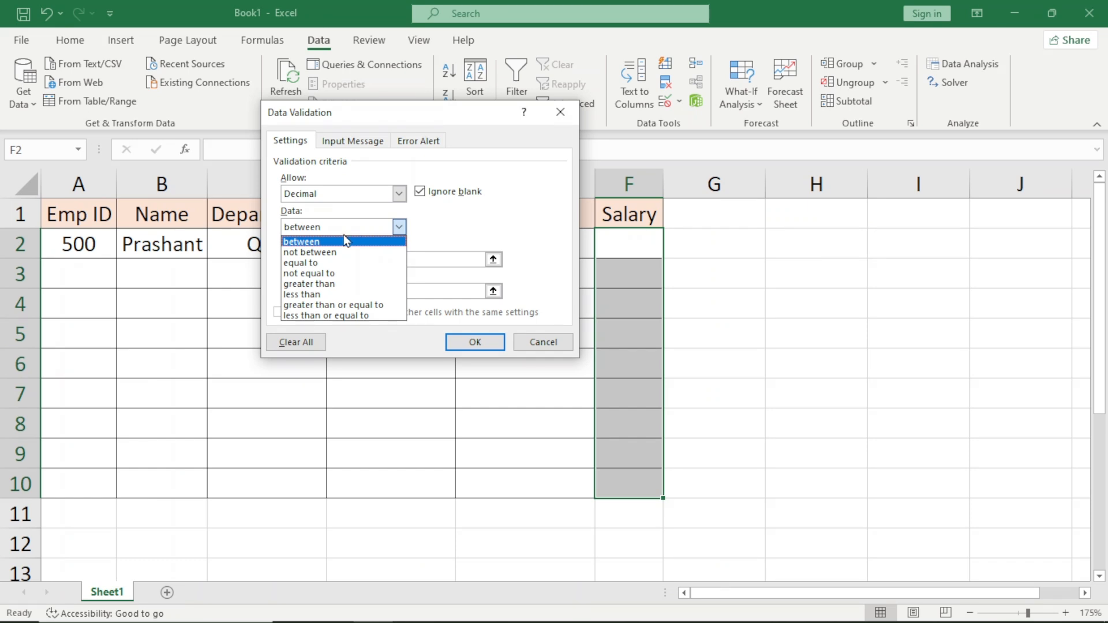
click(359, 303)
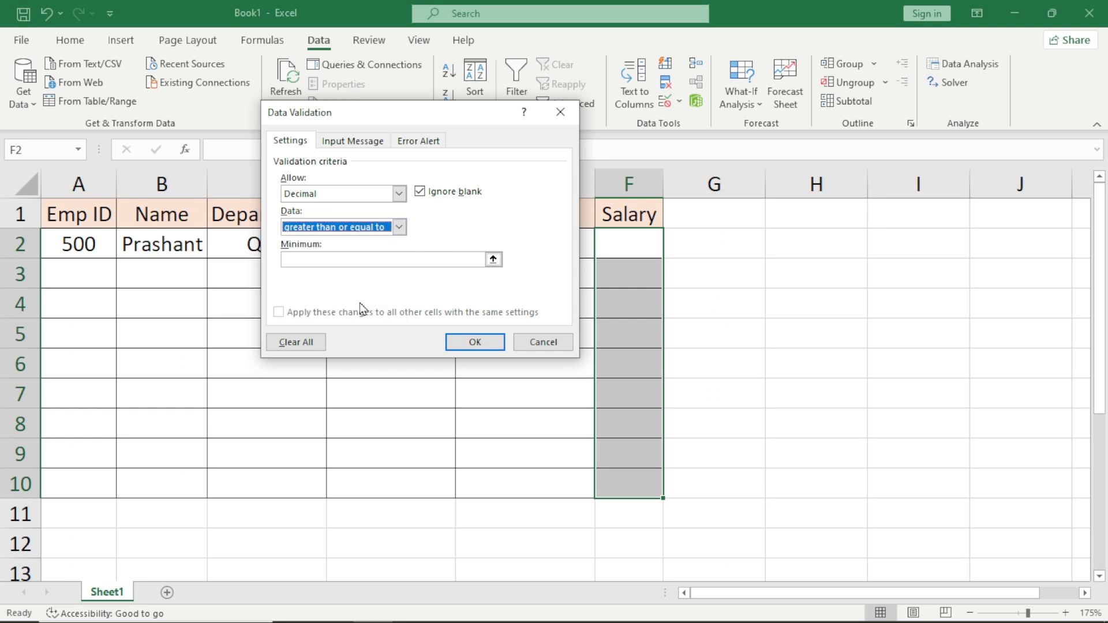
click(357, 259)
text(1)
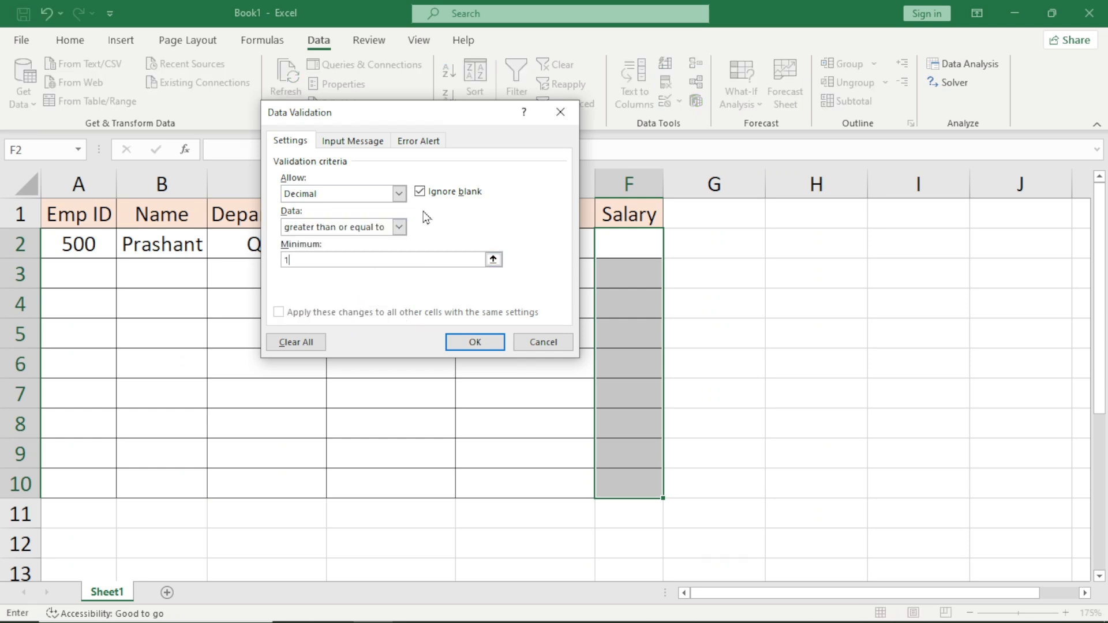
text(0000)
click(415, 145)
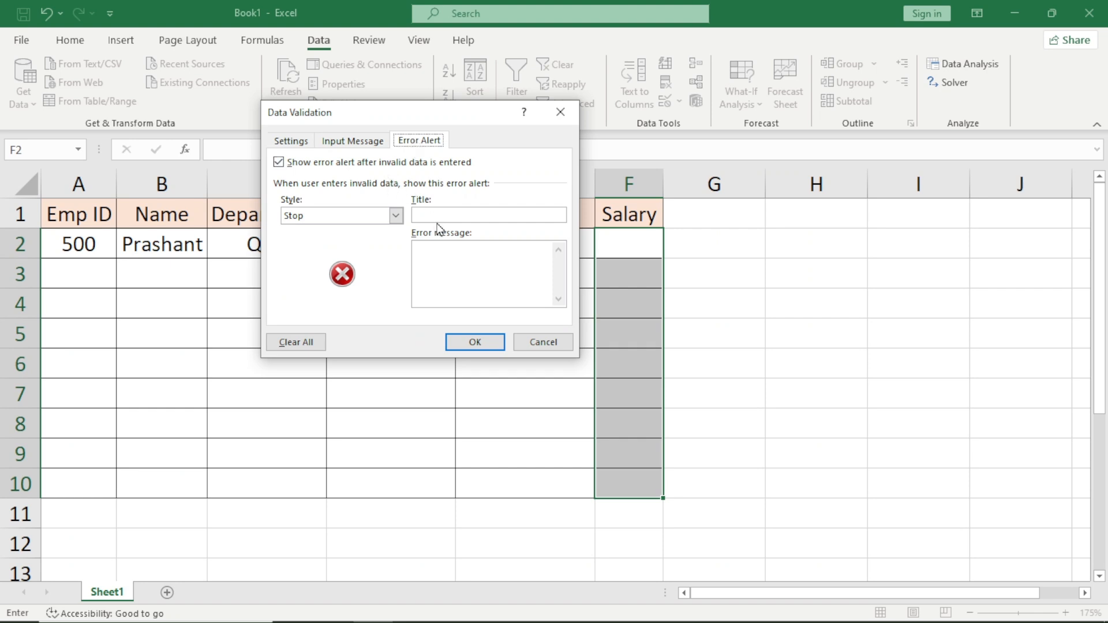
click(294, 146)
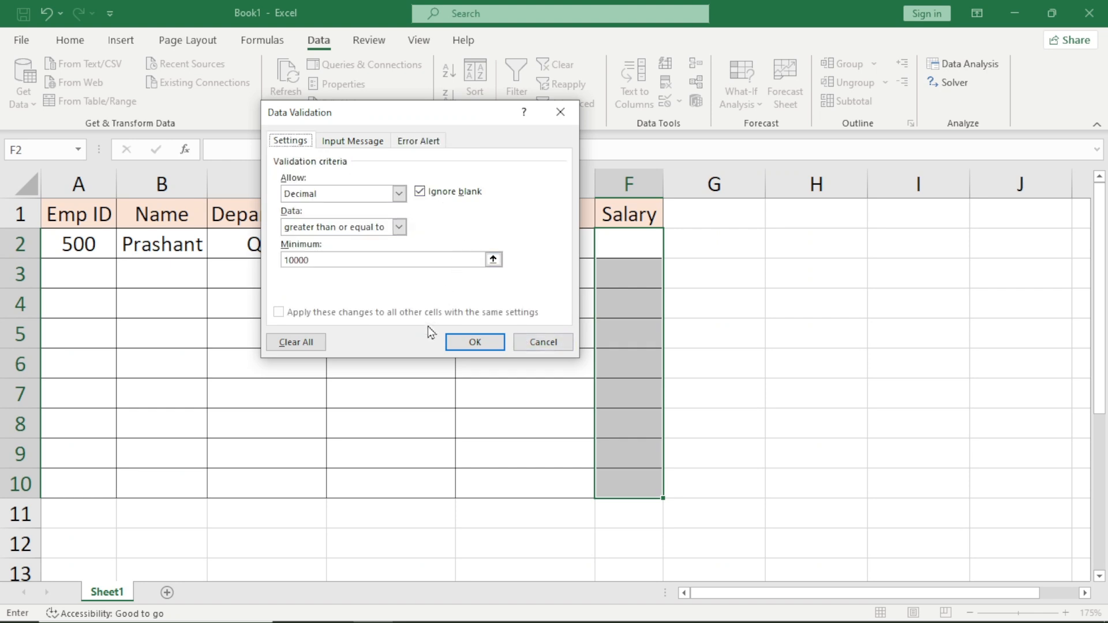
click(456, 344)
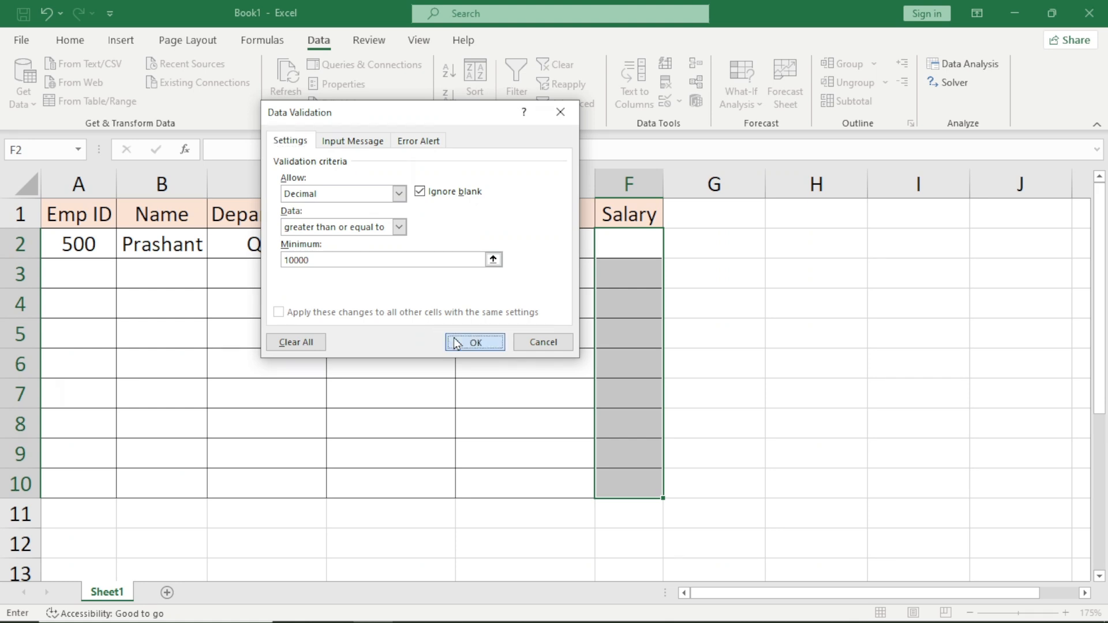
Test the Salary rule by entering 5000 in F2, and discard the entry.
click(638, 242)
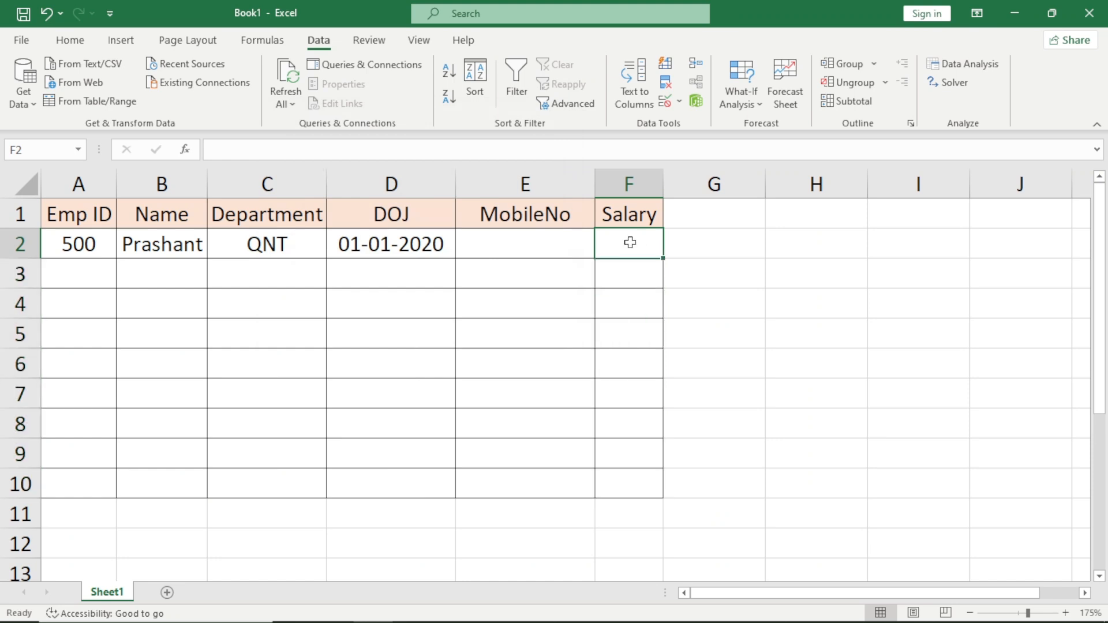
text(5000)
key(Return)
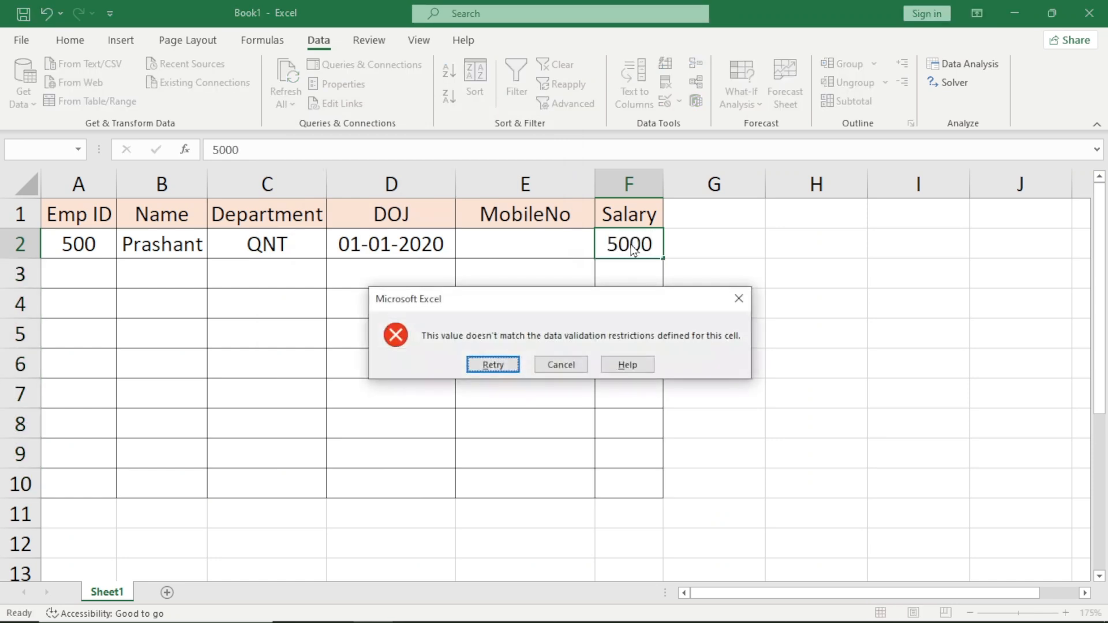
key(Escape)
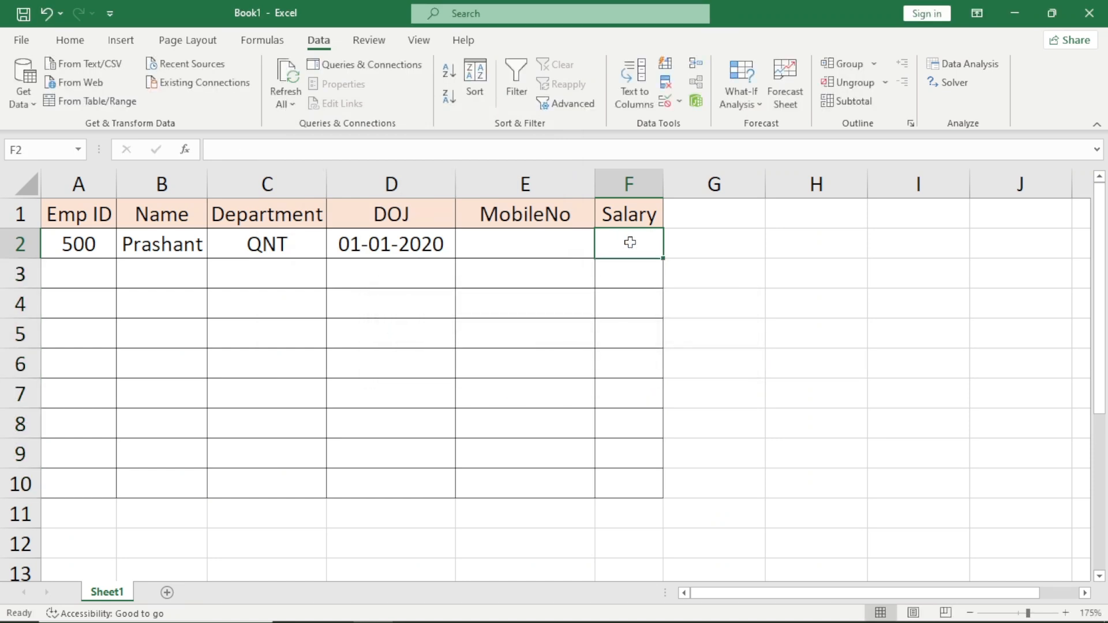
Enter a salary of 10000 in F2 to test the Salary rule with a valid value.
text(101)
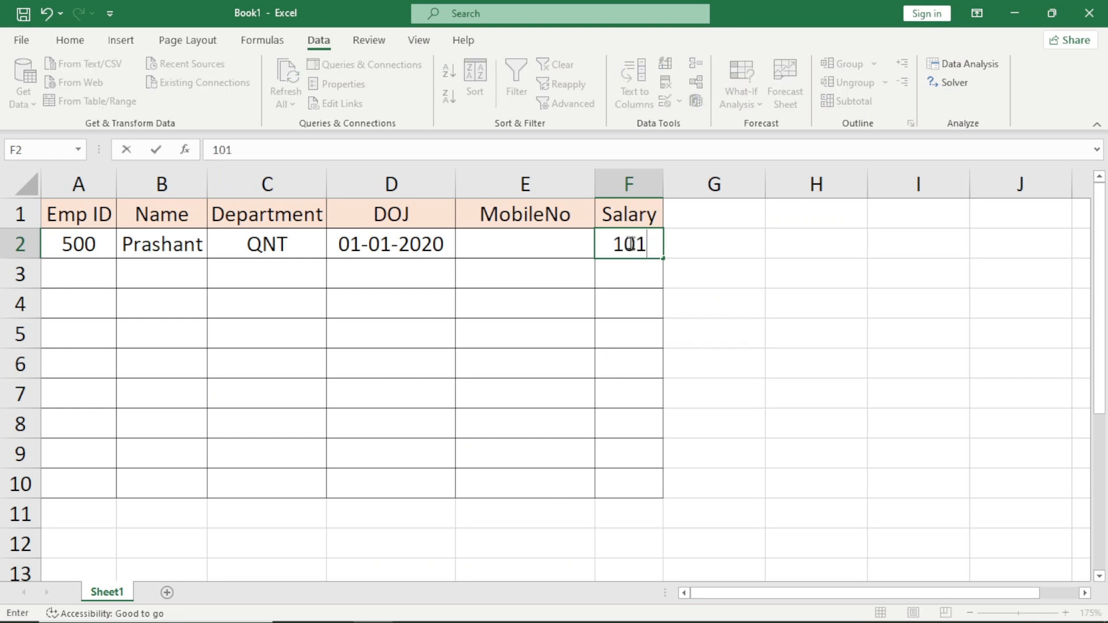
key(BackSpace)
text(000)
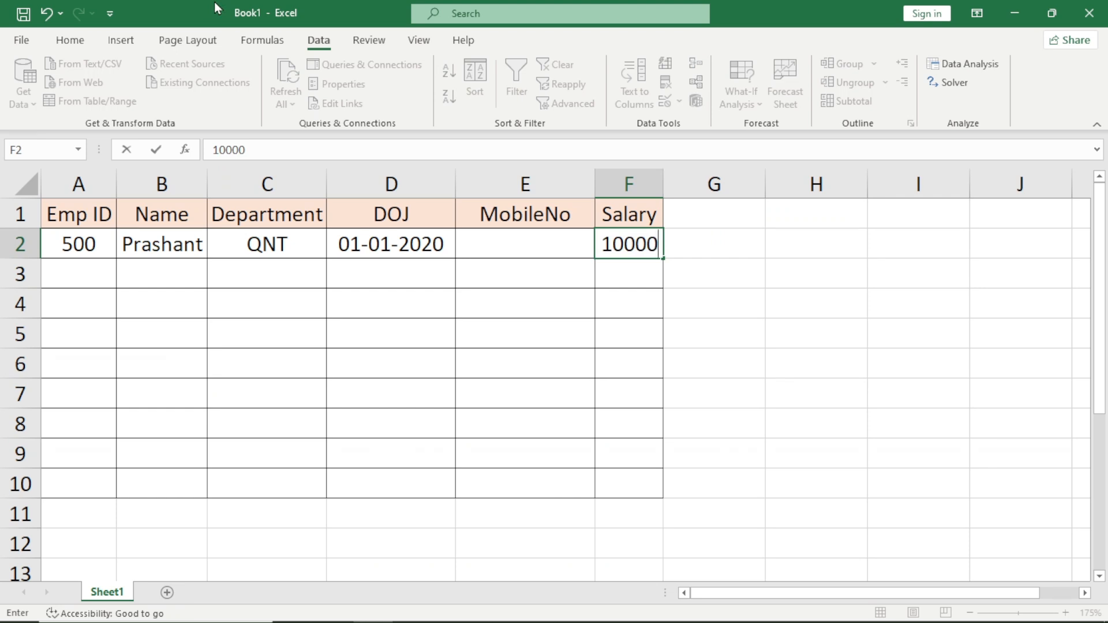
key(Return)
key(Up)
key(Up)
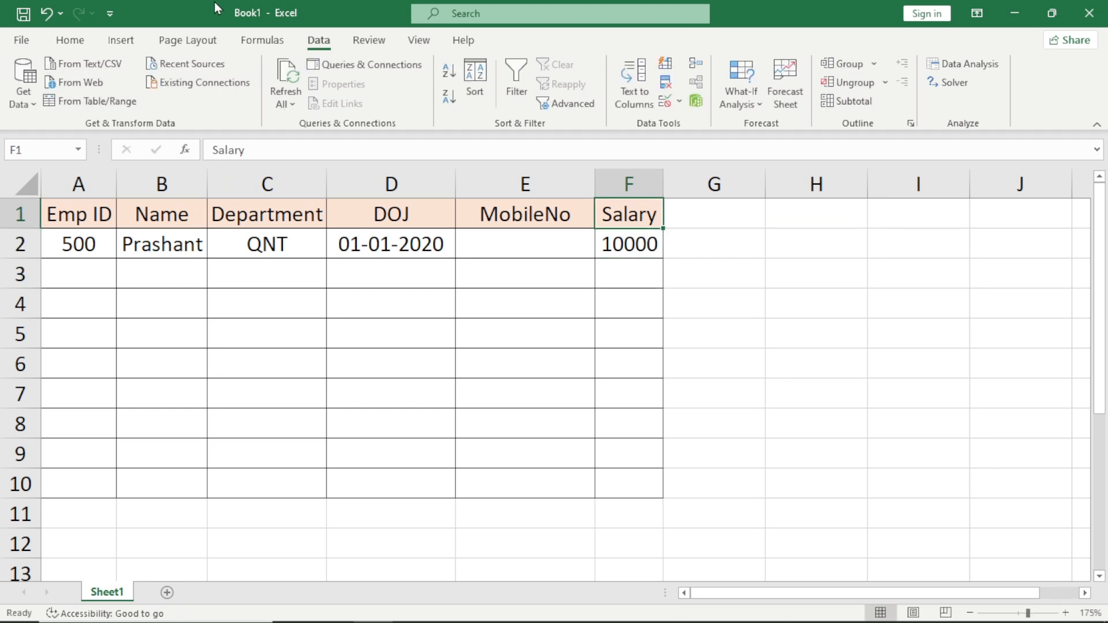
key(Down)
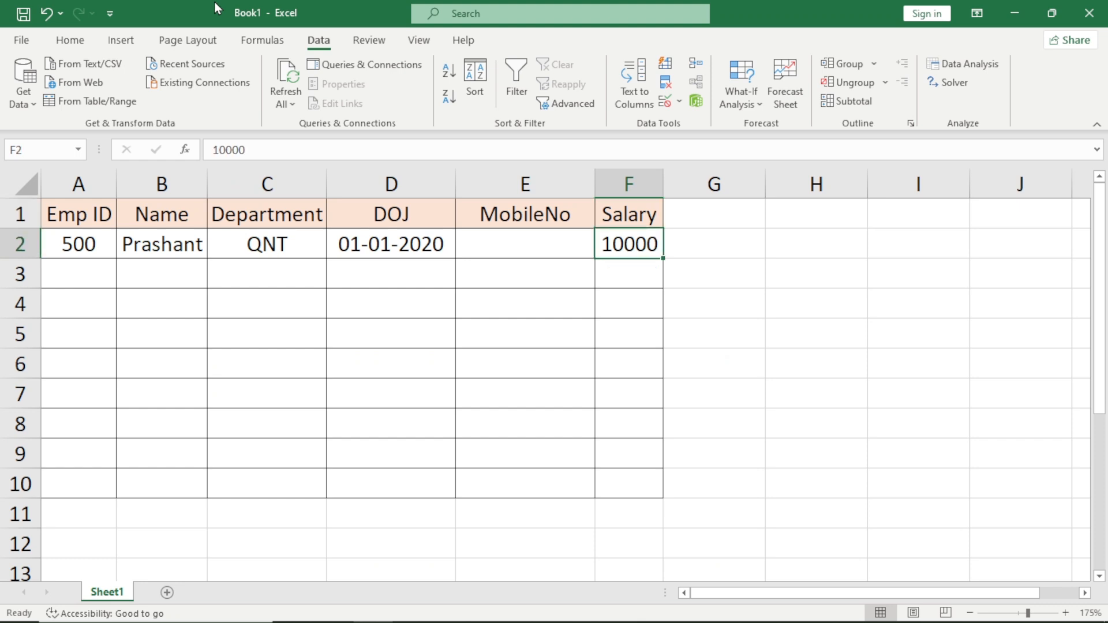
Select the employee table's data cells from Emp ID through Salary, starting at row 2 and extending downward.
key(ctrl+shift+Left)
key(ctrl+shift+Left)
key(ctrl+q)
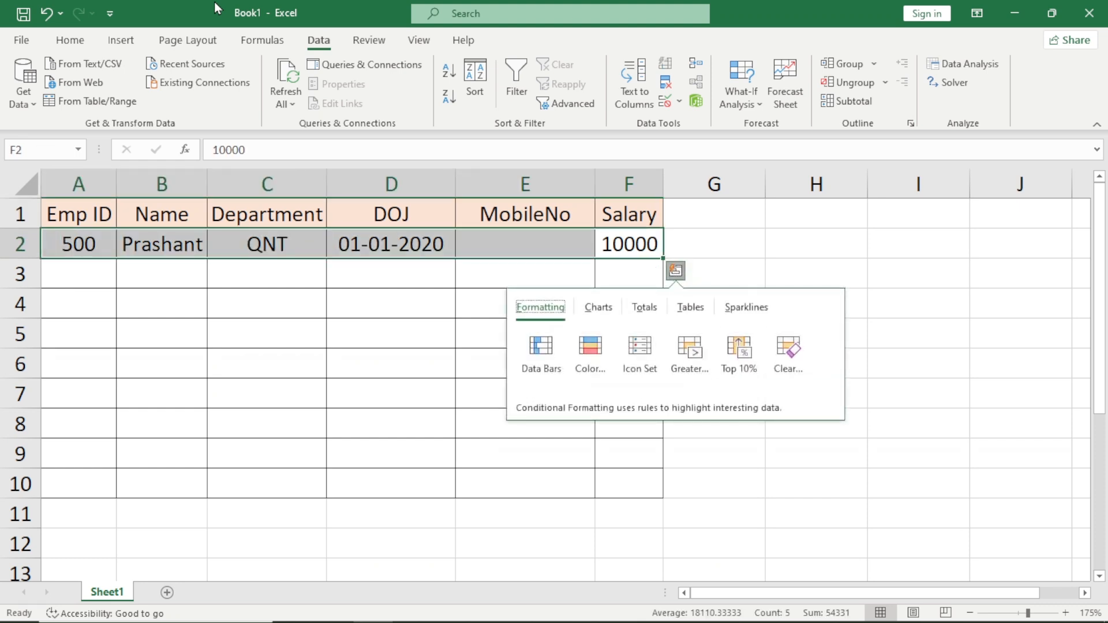
key(Escape)
key(shift+Down)
key(shift+Down)
key(shift+Down)
key(shift+Down)
key(shift+Down)
key(shift+Down)
key(shift+Down)
key(shift+Down)
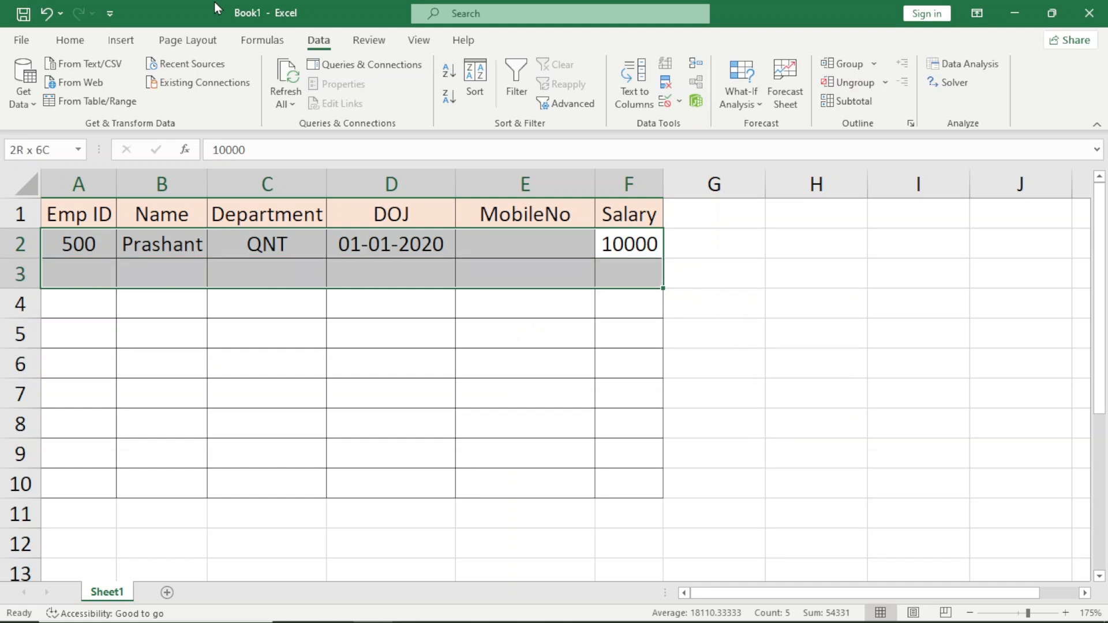